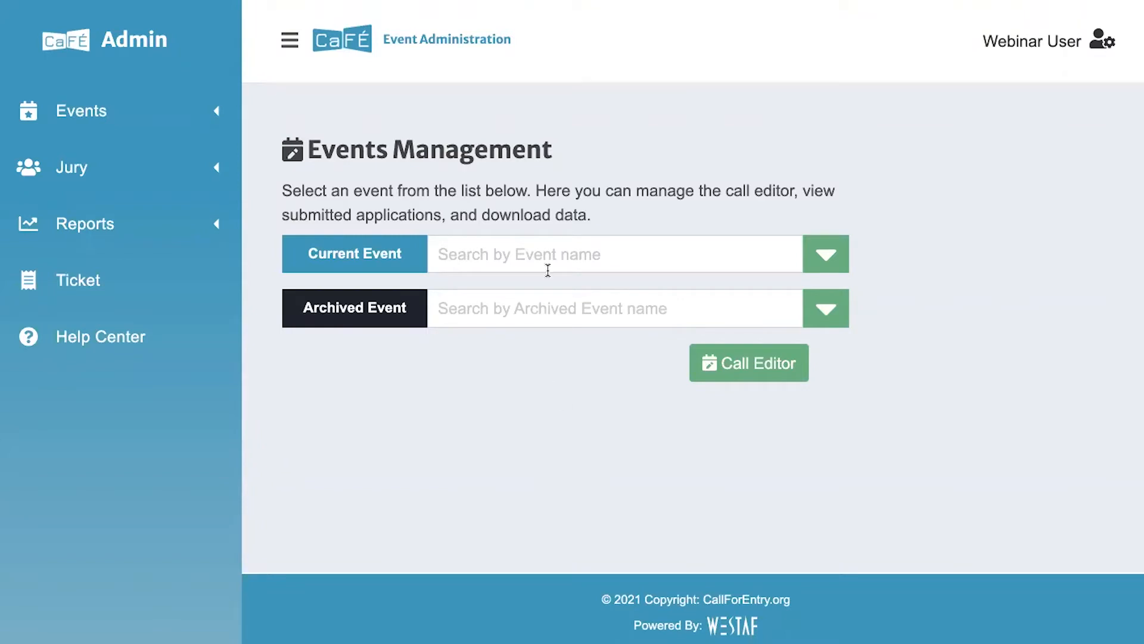
Pick '2021 CaFÉ Exhibition - DEMO ONLY' from the Current Event list
{"action": "left_click", "coordinate": [535, 253]}
{"action": "left_click", "coordinate": [232, 115]}
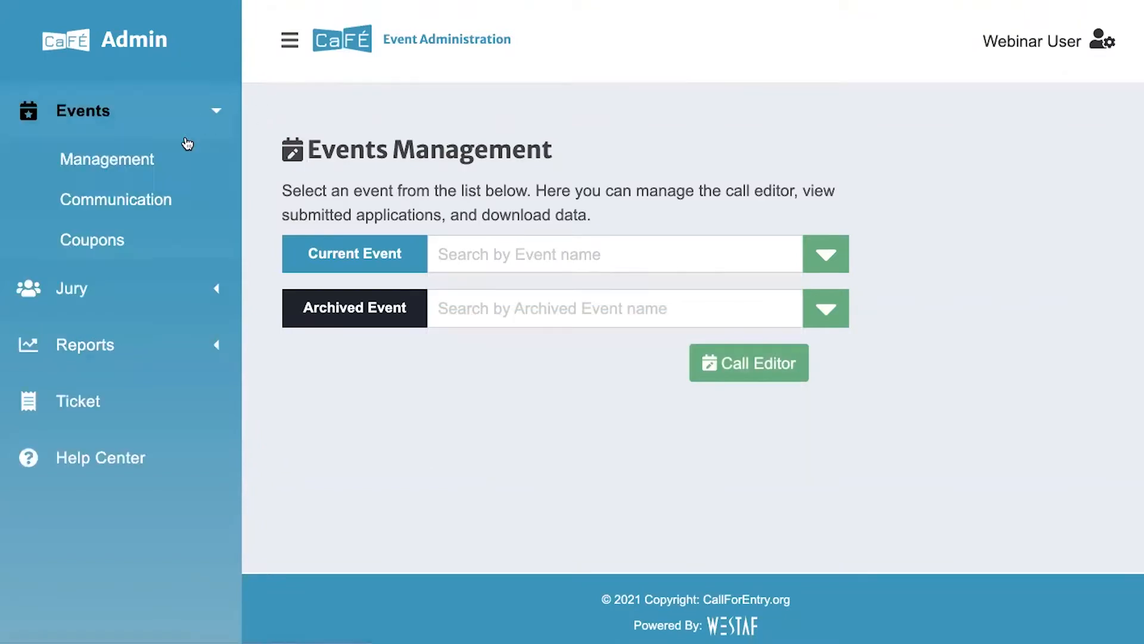
{"action": "left_click", "coordinate": [444, 254]}
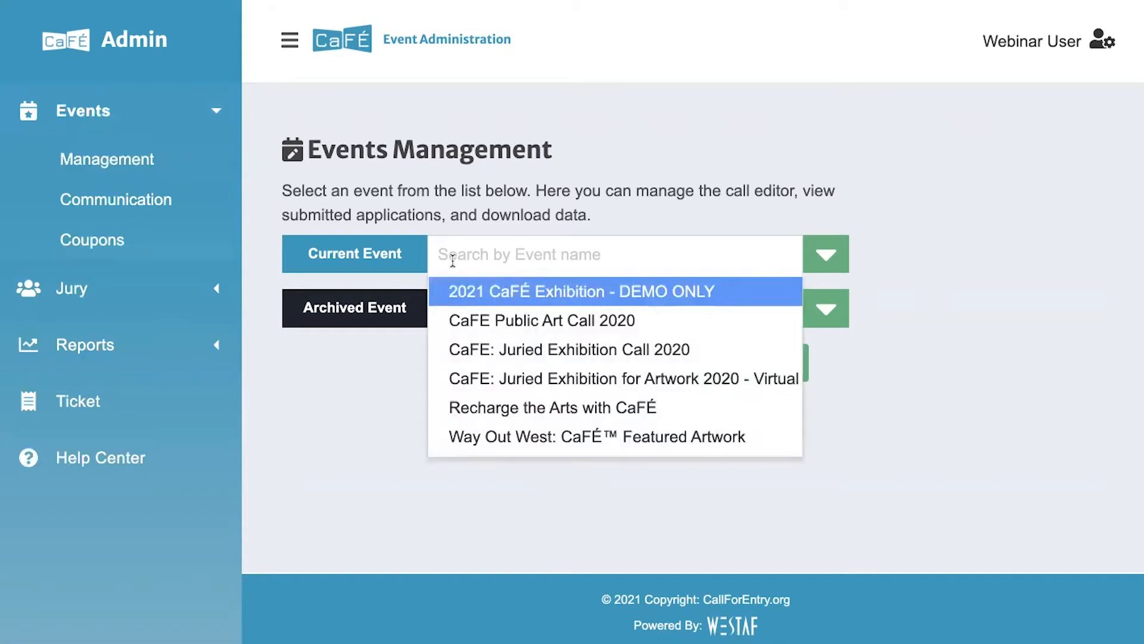
{"action": "left_click", "coordinate": [452, 290]}
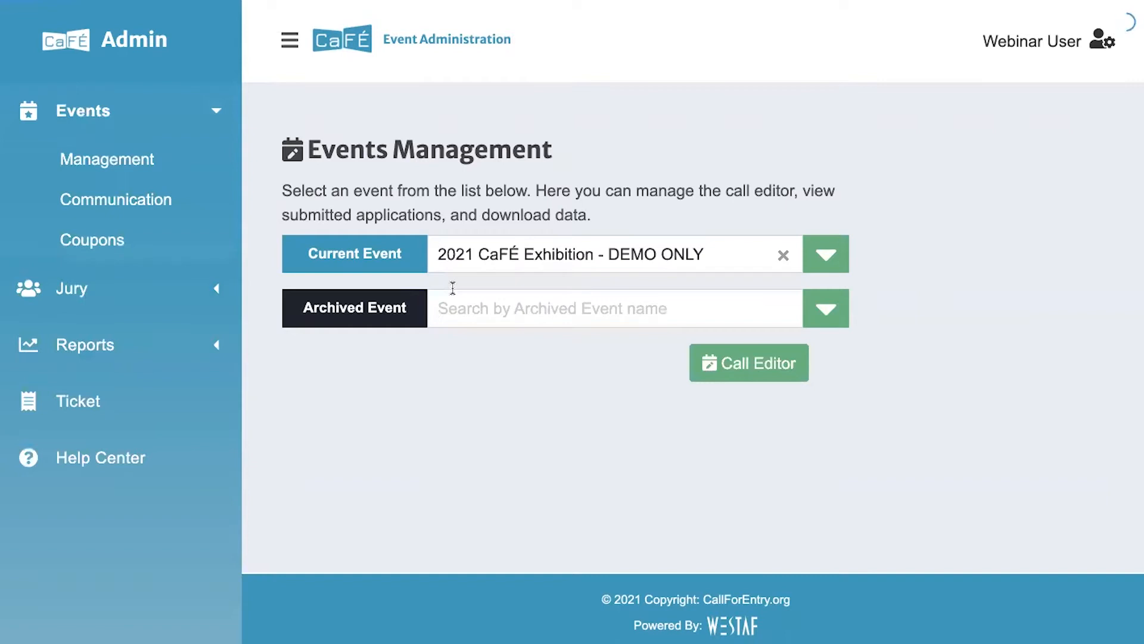
{"action": "scroll", "coordinate": [472, 296], "scroll_direction": "down", "scroll_amount": 2}
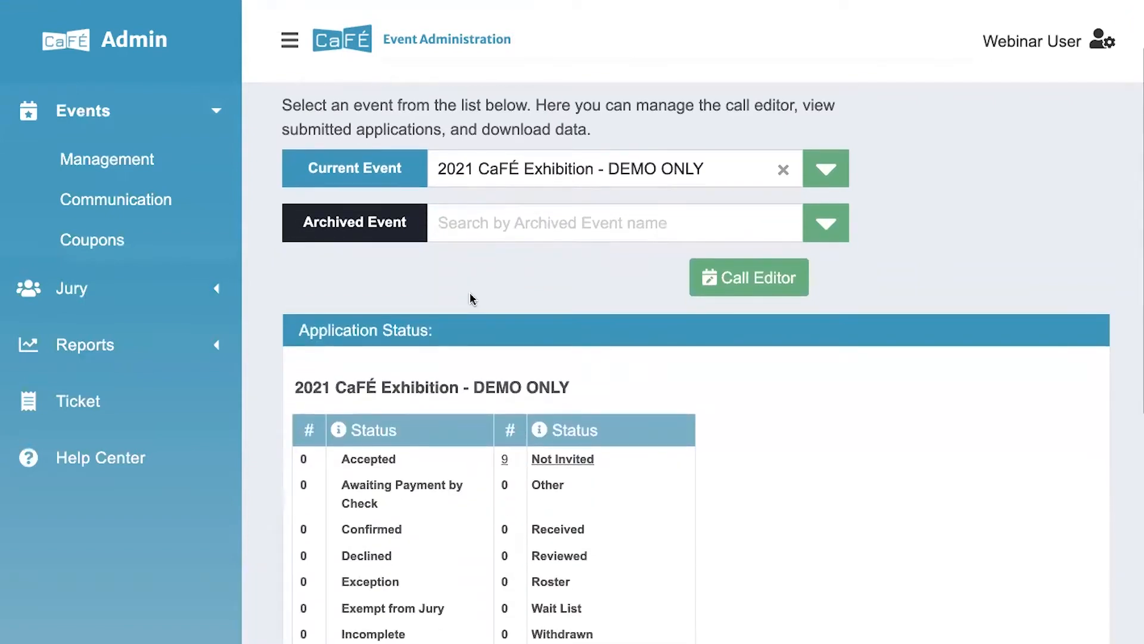
{"action": "scroll", "coordinate": [472, 298], "scroll_direction": "down", "scroll_amount": 4}
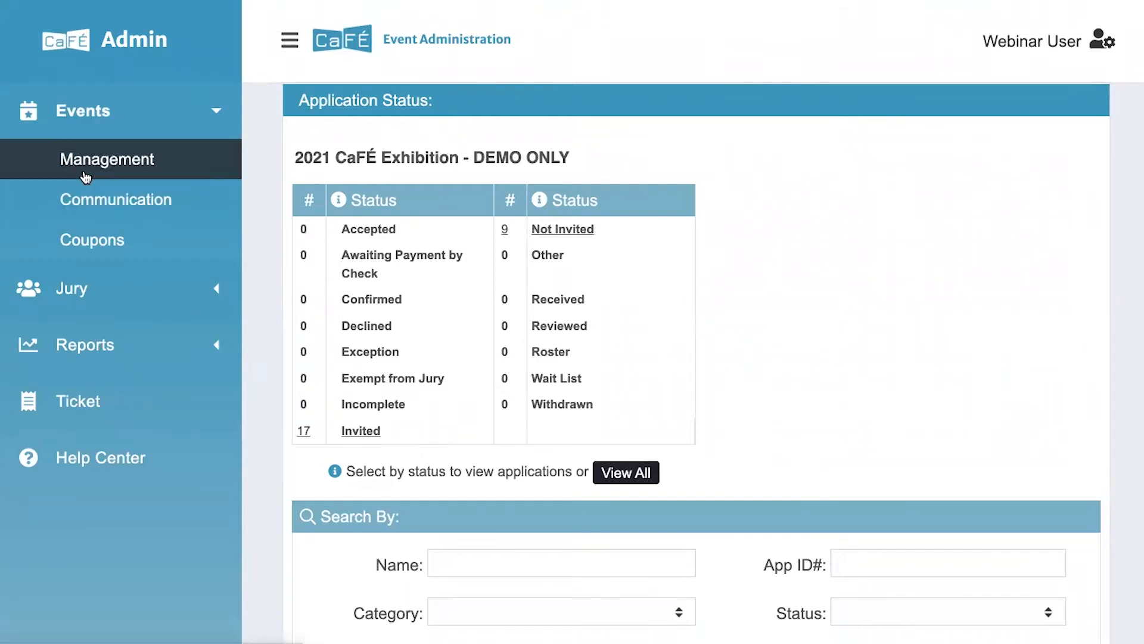
Open Event Communication with the sidebar hidden and review Not Invited (9) and Invited (17)
{"action": "left_click", "coordinate": [84, 204]}
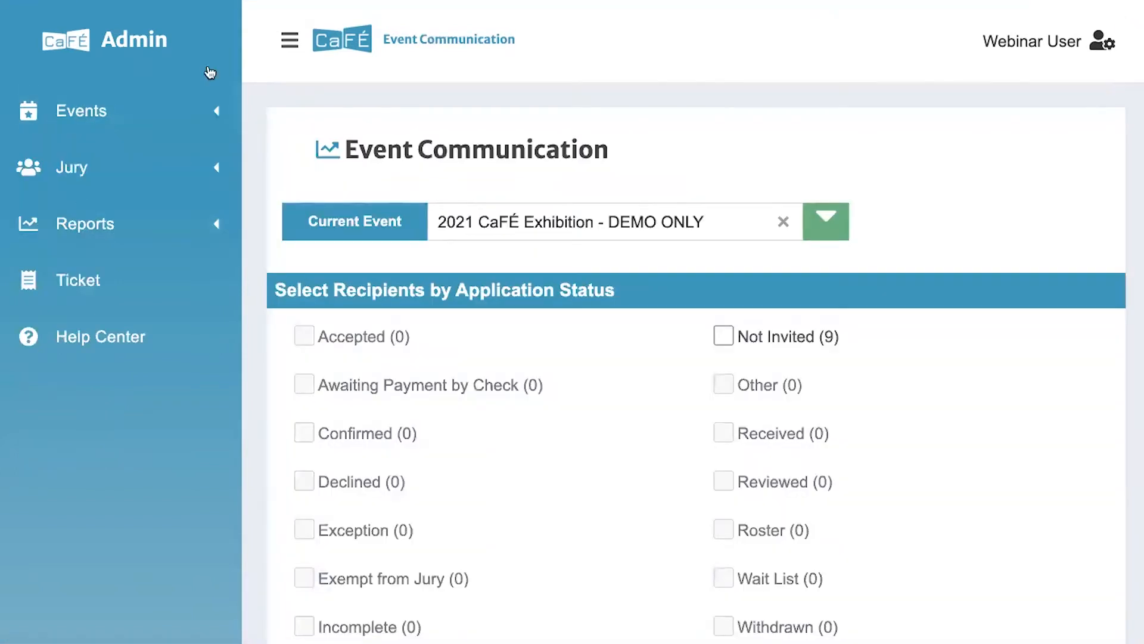
{"action": "left_click", "coordinate": [290, 40]}
{"action": "scroll", "coordinate": [233, 238], "scroll_direction": "down", "scroll_amount": 2}
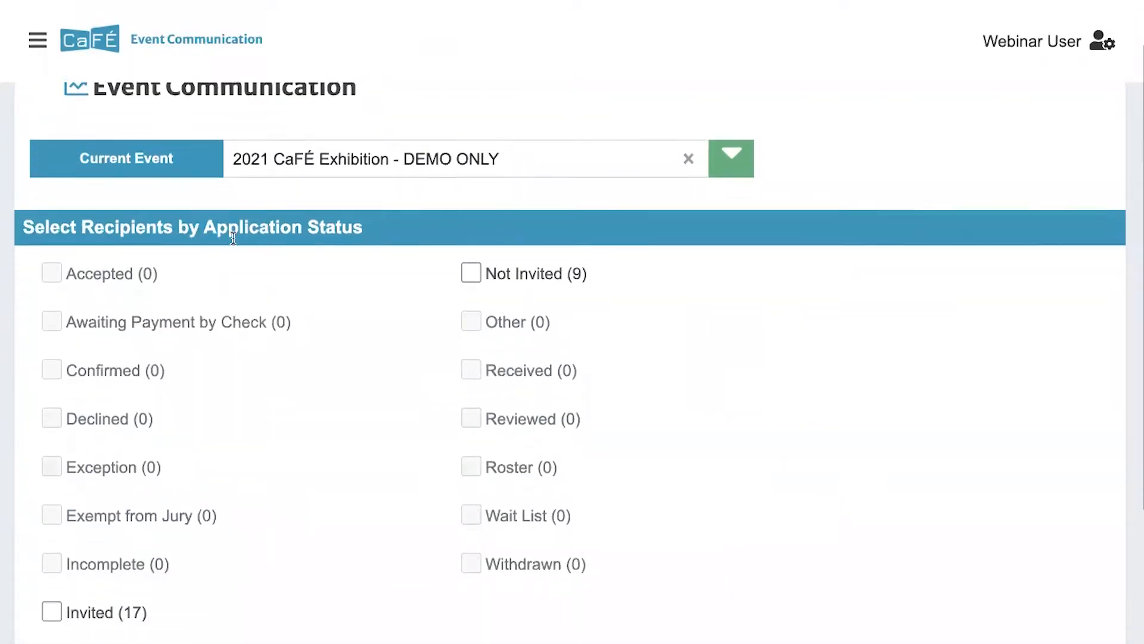
{"action": "scroll", "coordinate": [233, 238], "scroll_direction": "down", "scroll_amount": 2}
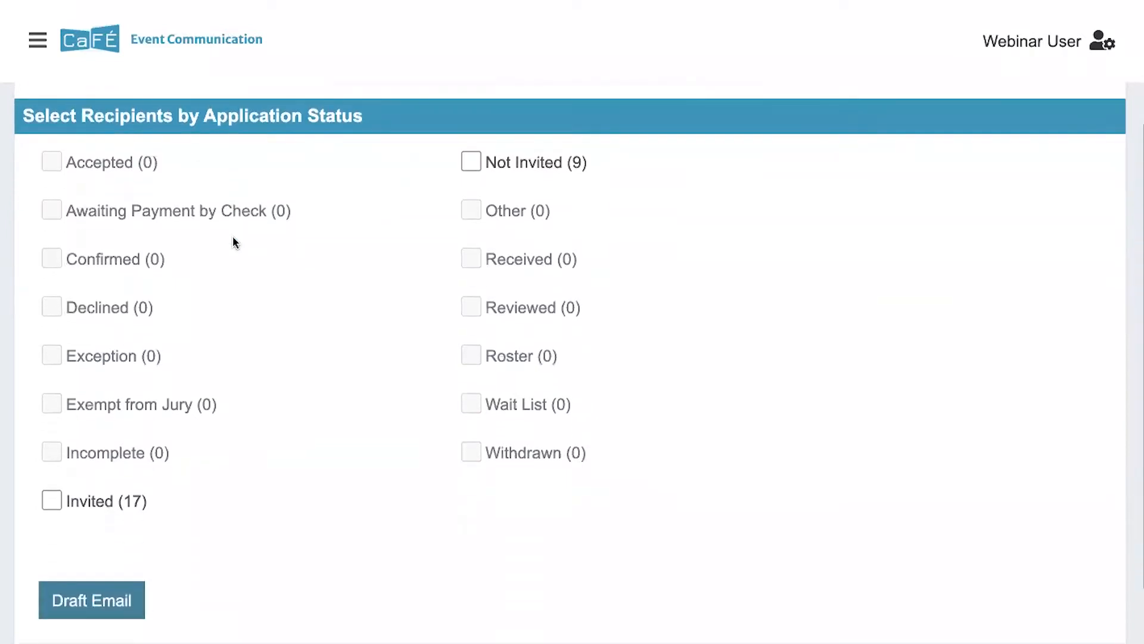
{"action": "scroll", "coordinate": [233, 239], "scroll_direction": "up", "scroll_amount": 1}
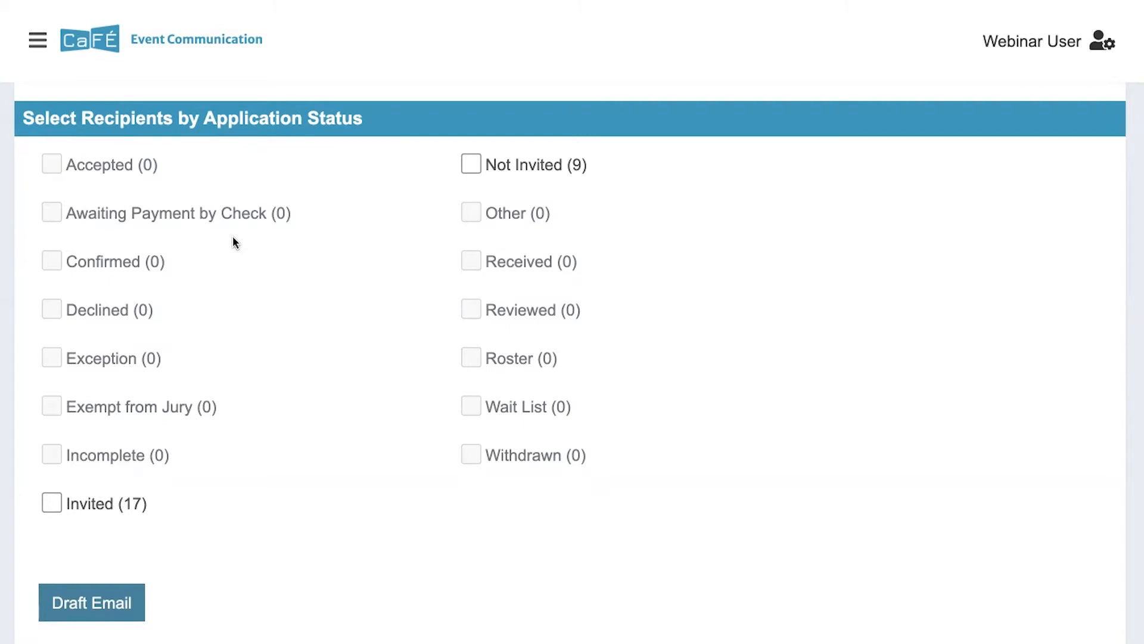
{"action": "scroll", "coordinate": [232, 241], "scroll_direction": "up", "scroll_amount": 3}
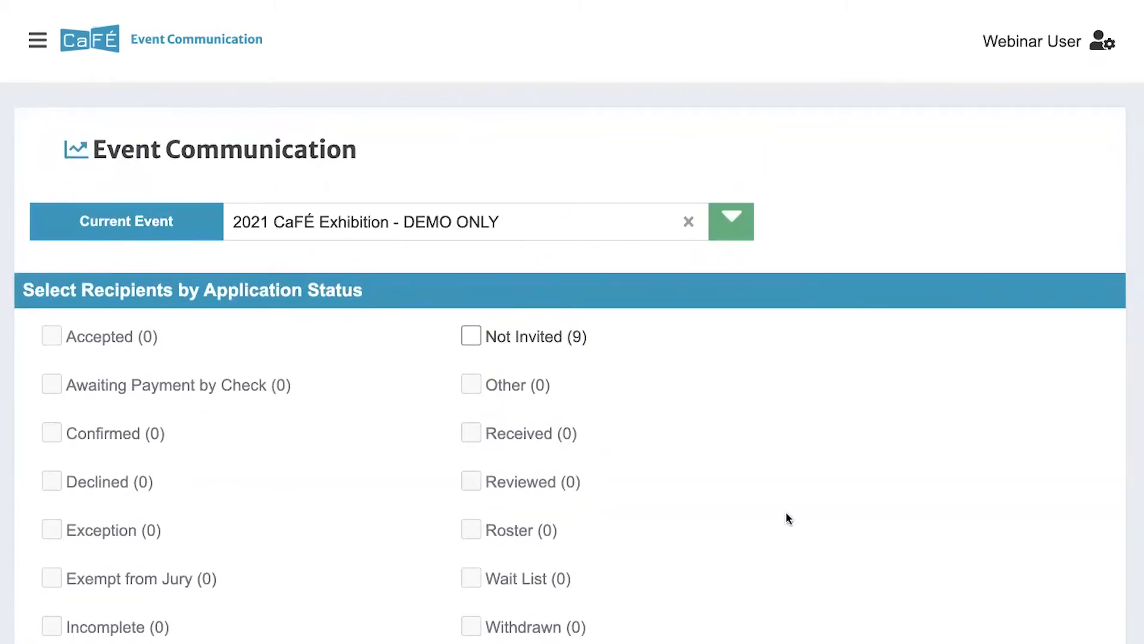
{"action": "scroll", "coordinate": [798, 464], "scroll_direction": "down", "scroll_amount": 3}
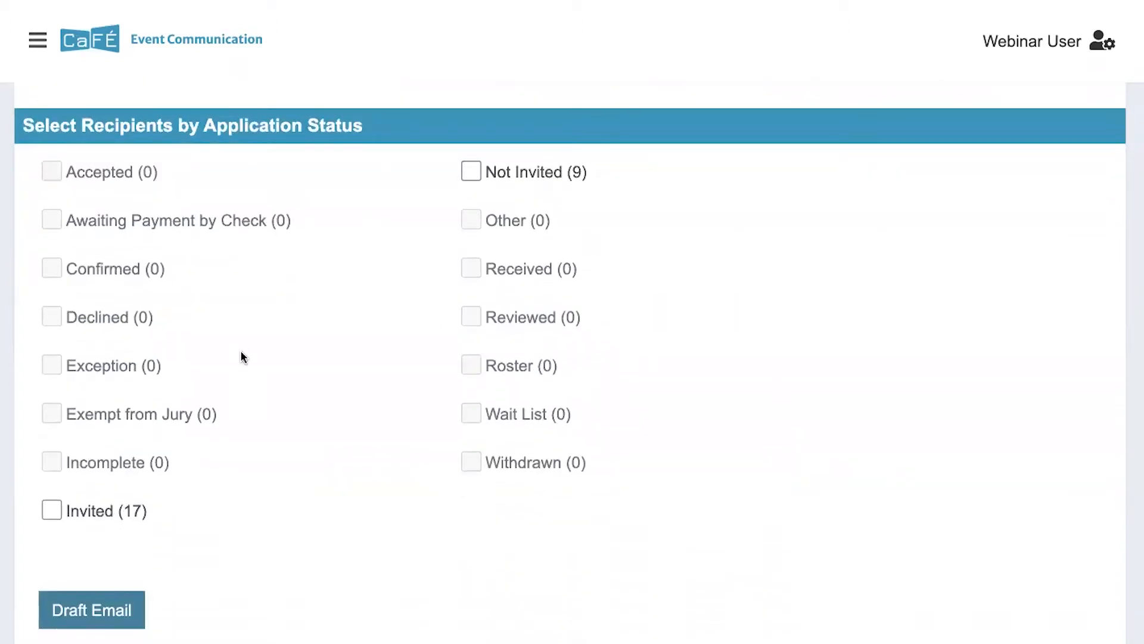
{"action": "scroll", "coordinate": [241, 351], "scroll_direction": "down", "scroll_amount": 1}
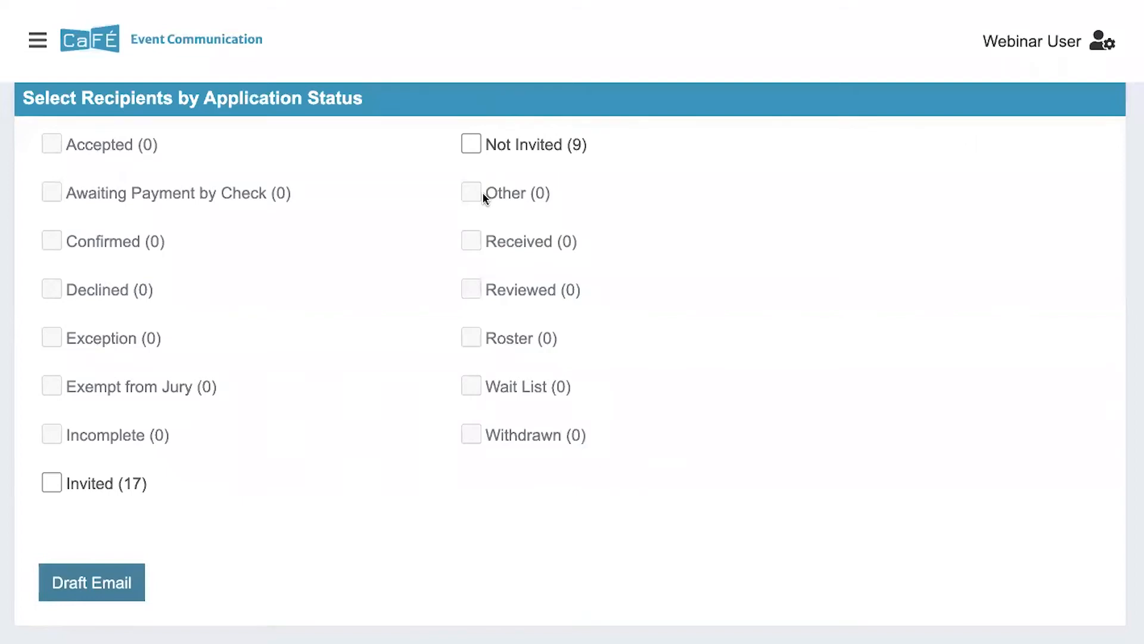
Tick Not Invited (9) as the recipient group and start a new email draft
{"action": "left_click", "coordinate": [470, 148]}
{"action": "scroll", "coordinate": [354, 304], "scroll_direction": "down", "scroll_amount": 2}
{"action": "left_click", "coordinate": [104, 503]}
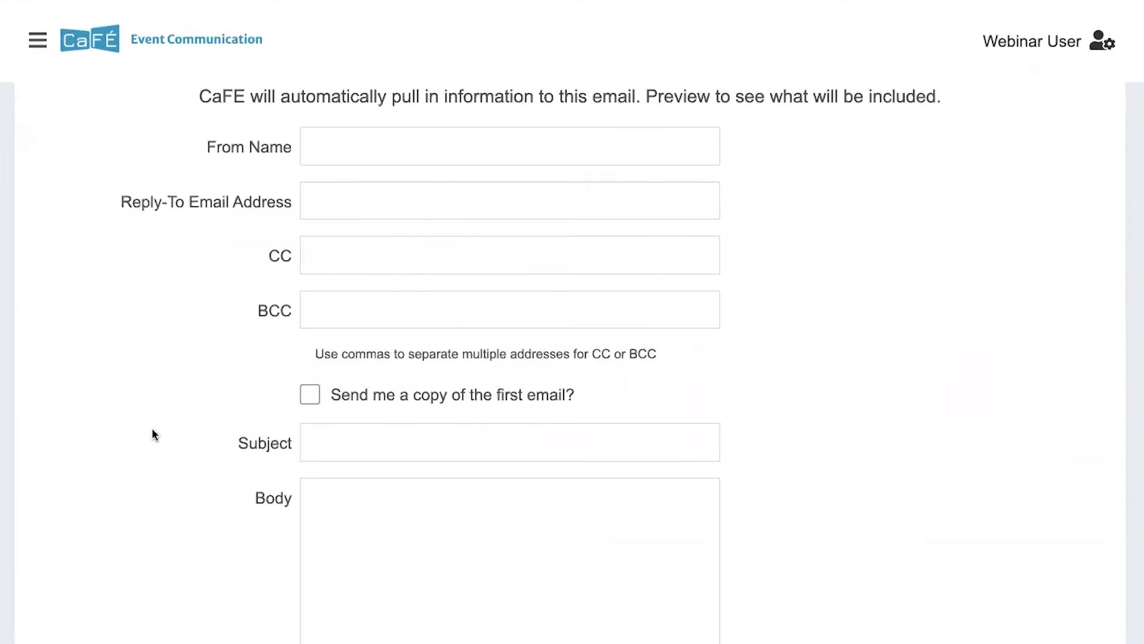
{"action": "scroll", "coordinate": [188, 365], "scroll_direction": "up", "scroll_amount": 3}
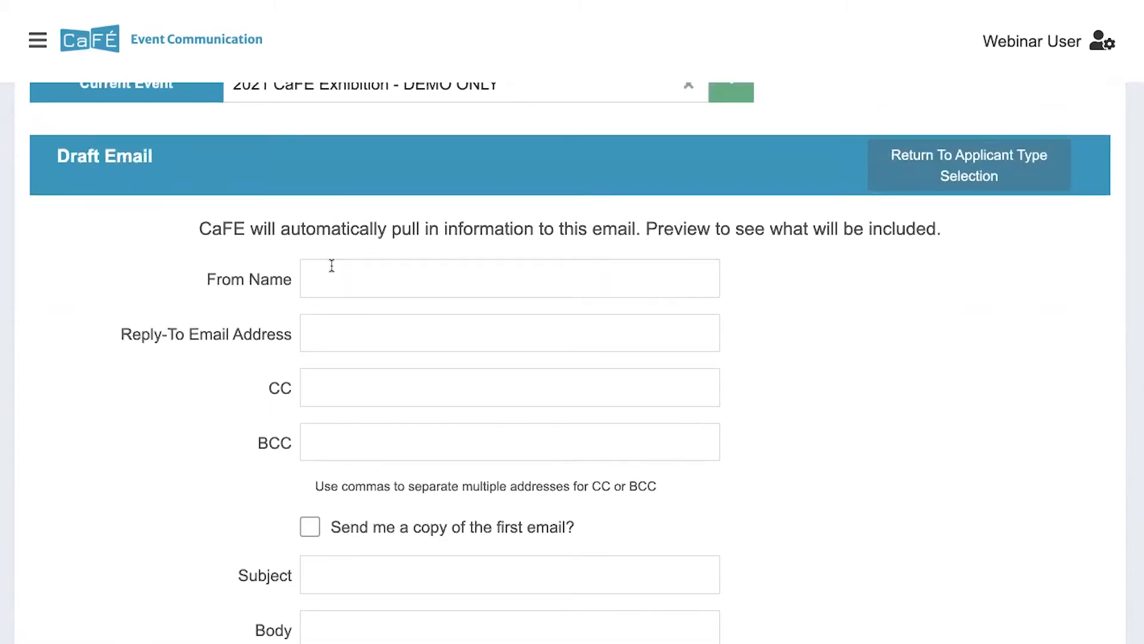
Enter the sender's name in From Name and the reply-to e-mail address
{"action": "left_click", "coordinate": [332, 274]}
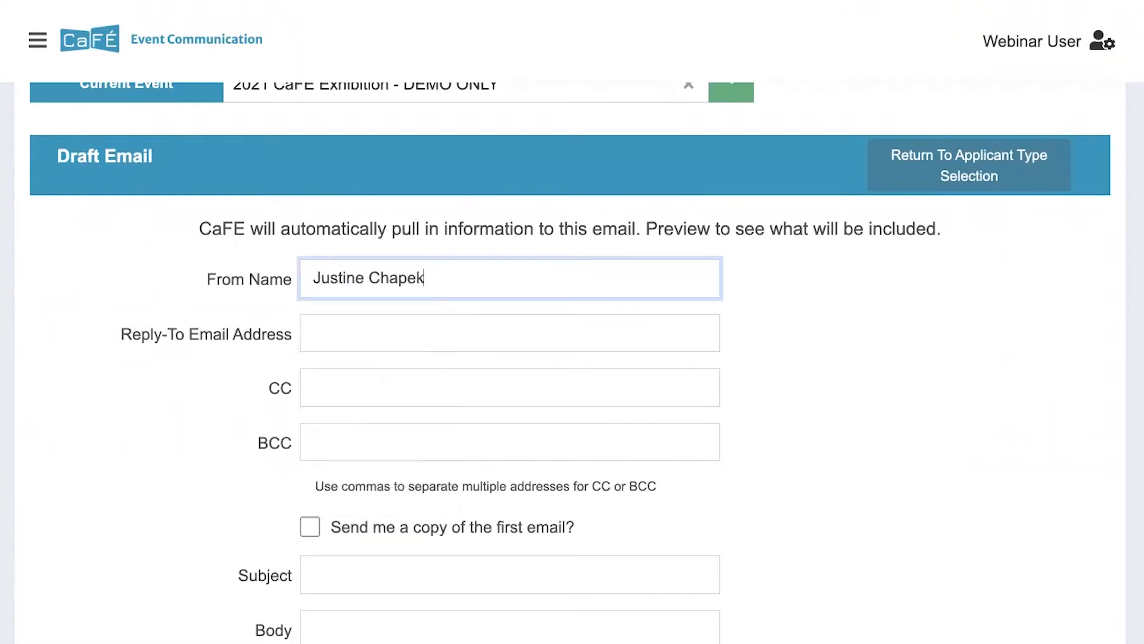
{"action": "key", "text": "Tab"}
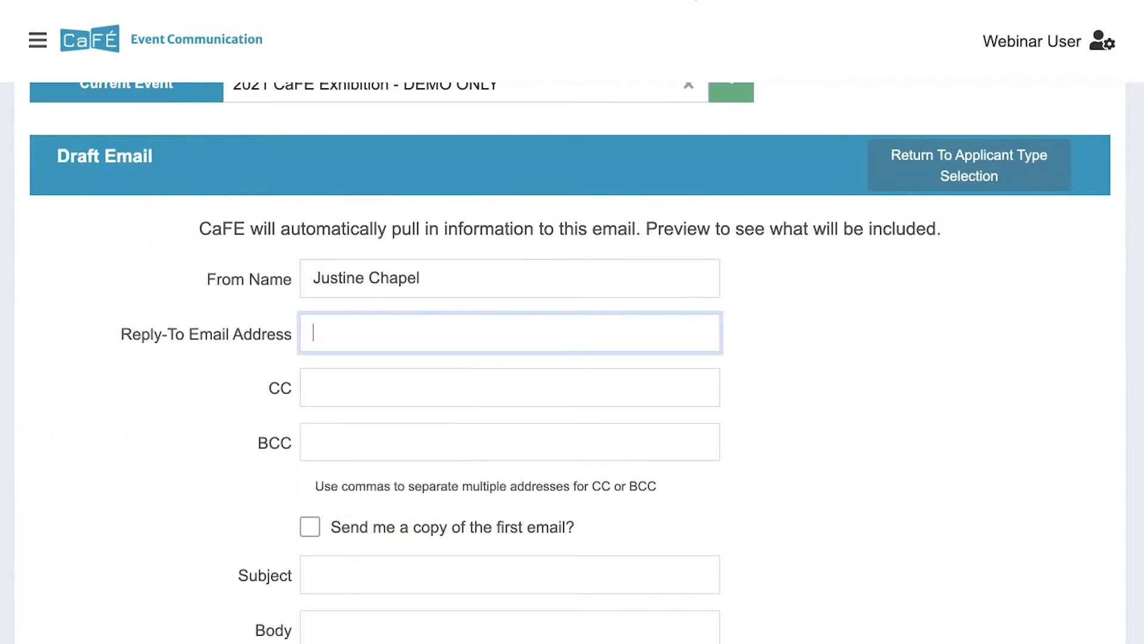
{"action": "left_click", "coordinate": [477, 332]}
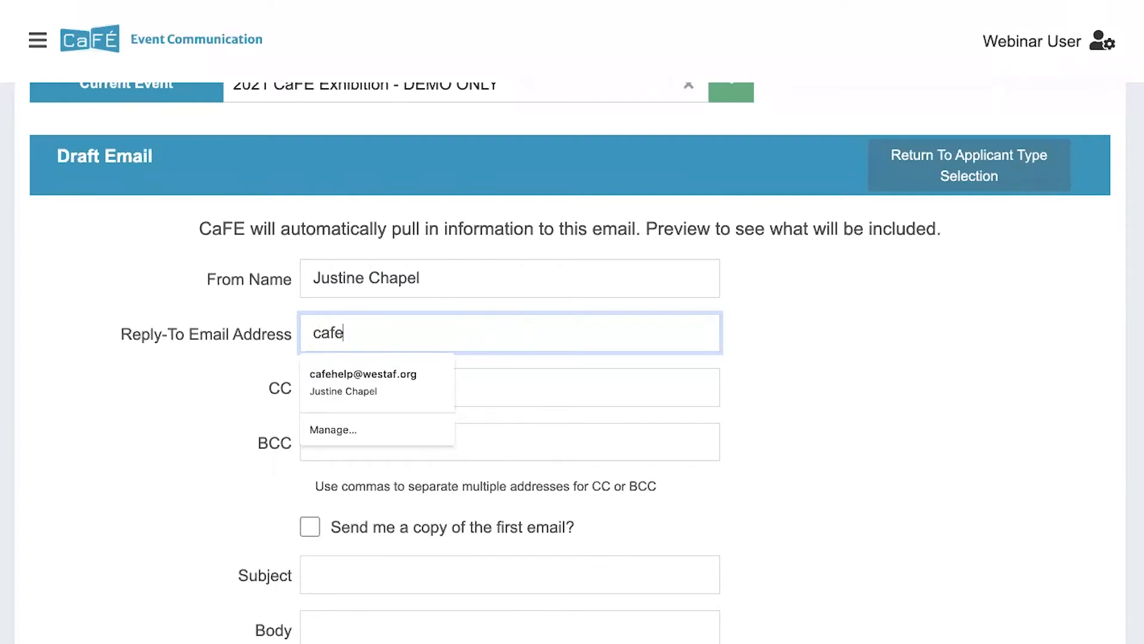
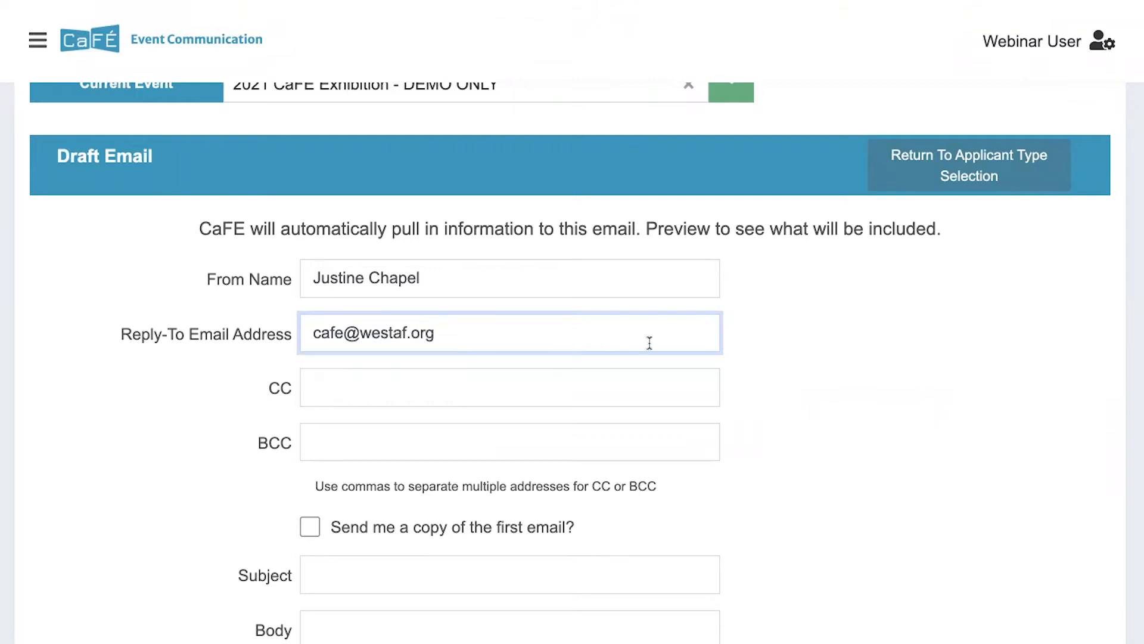
{"action": "scroll", "coordinate": [618, 379], "scroll_direction": "down", "scroll_amount": 1}
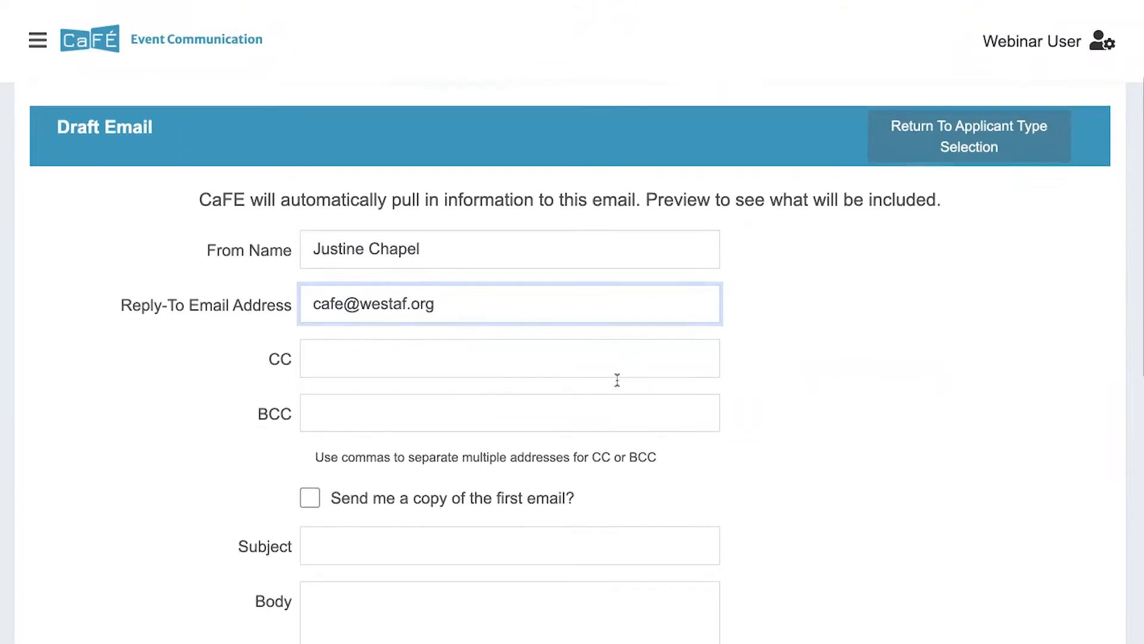
{"action": "scroll", "coordinate": [613, 365], "scroll_direction": "down", "scroll_amount": 1}
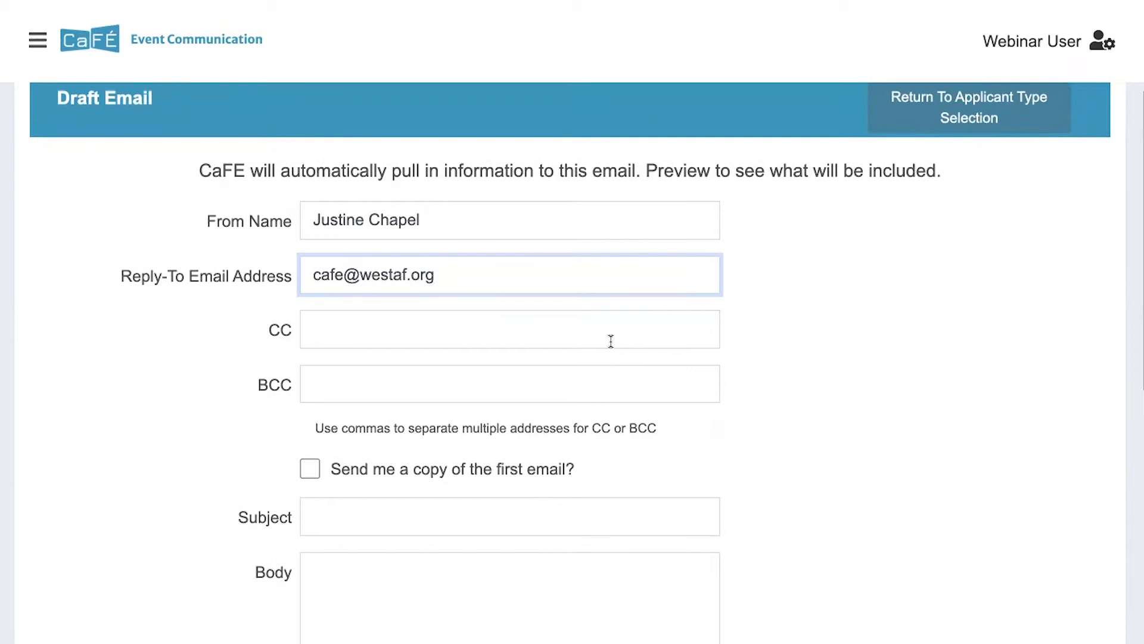
{"action": "scroll", "coordinate": [603, 381], "scroll_direction": "down", "scroll_amount": 2}
{"action": "scroll", "coordinate": [604, 382], "scroll_direction": "down", "scroll_amount": 4}
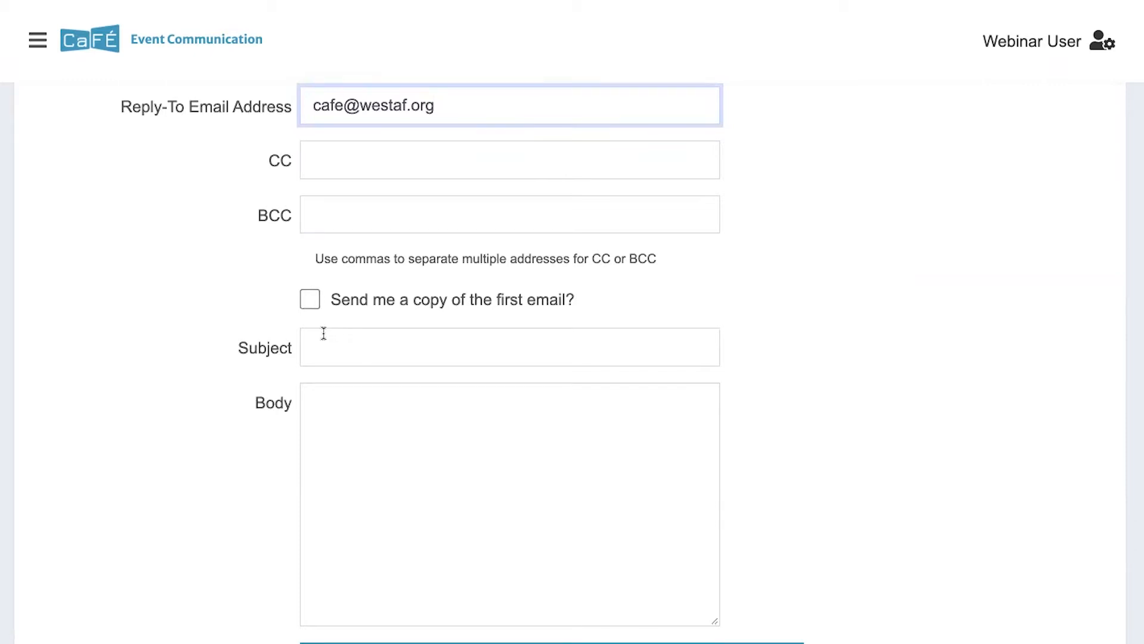
Enter 'CaFÉ Exhibition (DEMO) Results' as the email subject, correcting the typos
{"action": "scroll", "coordinate": [324, 332], "scroll_direction": "down", "scroll_amount": 1}
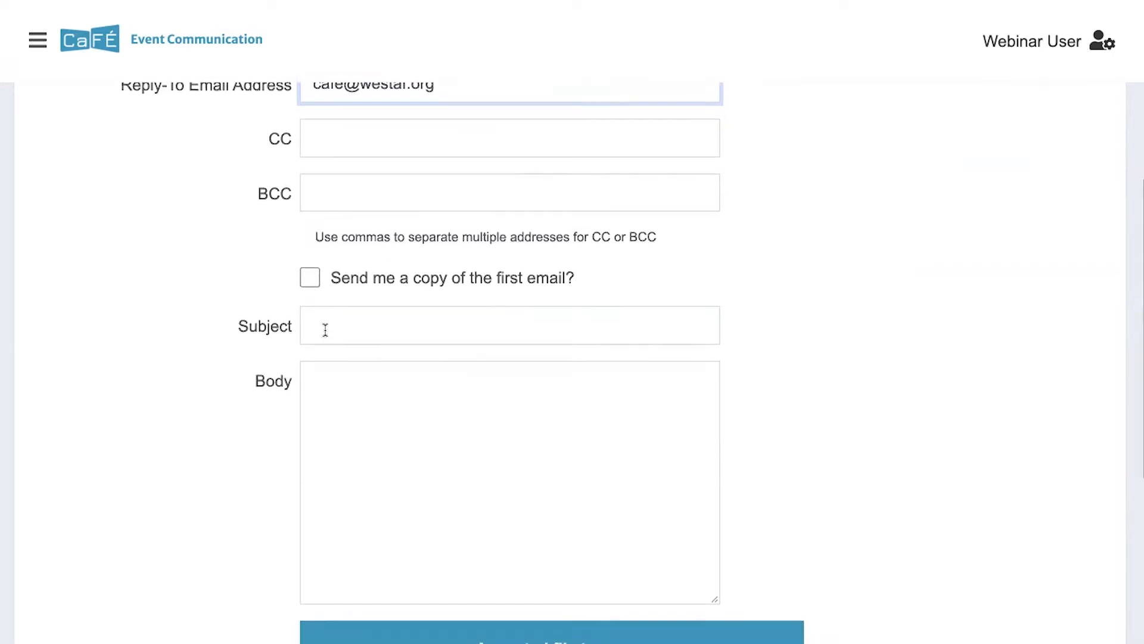
{"action": "left_click", "coordinate": [323, 328]}
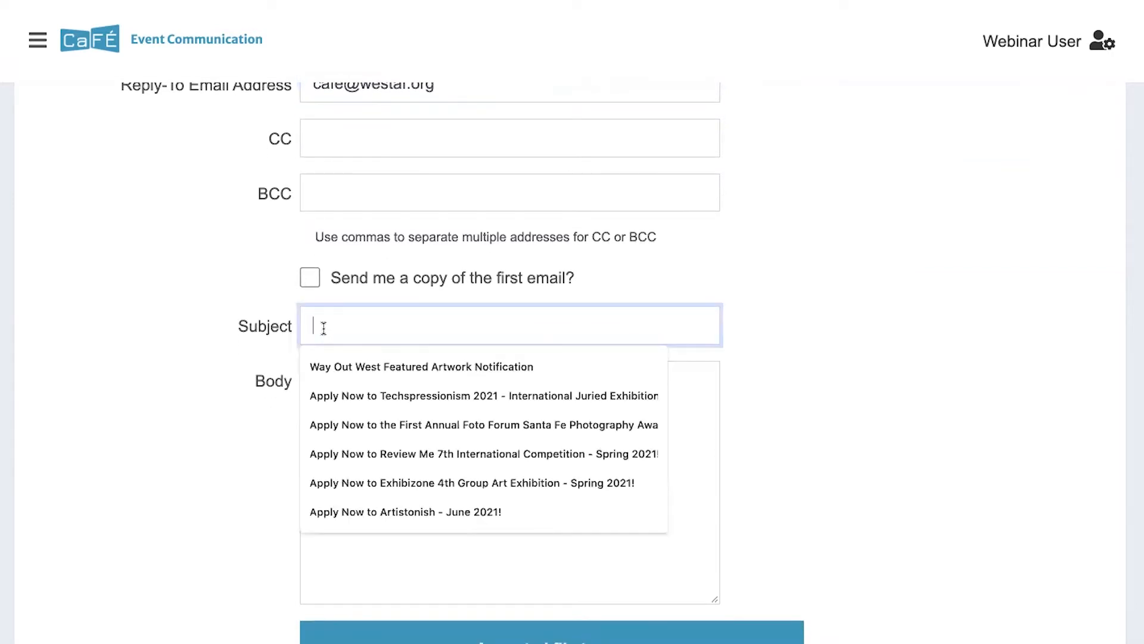
{"action": "scroll", "coordinate": [324, 328], "scroll_direction": "up", "scroll_amount": 4}
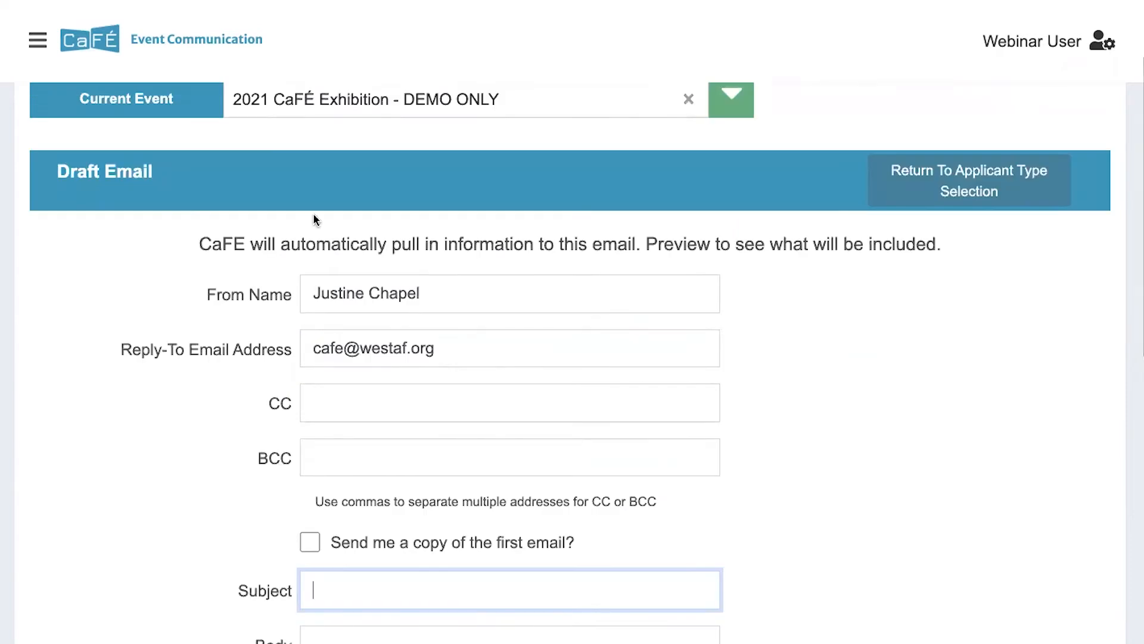
{"action": "scroll", "coordinate": [372, 210], "scroll_direction": "down", "scroll_amount": 3}
{"action": "type", "text": "CaF"}
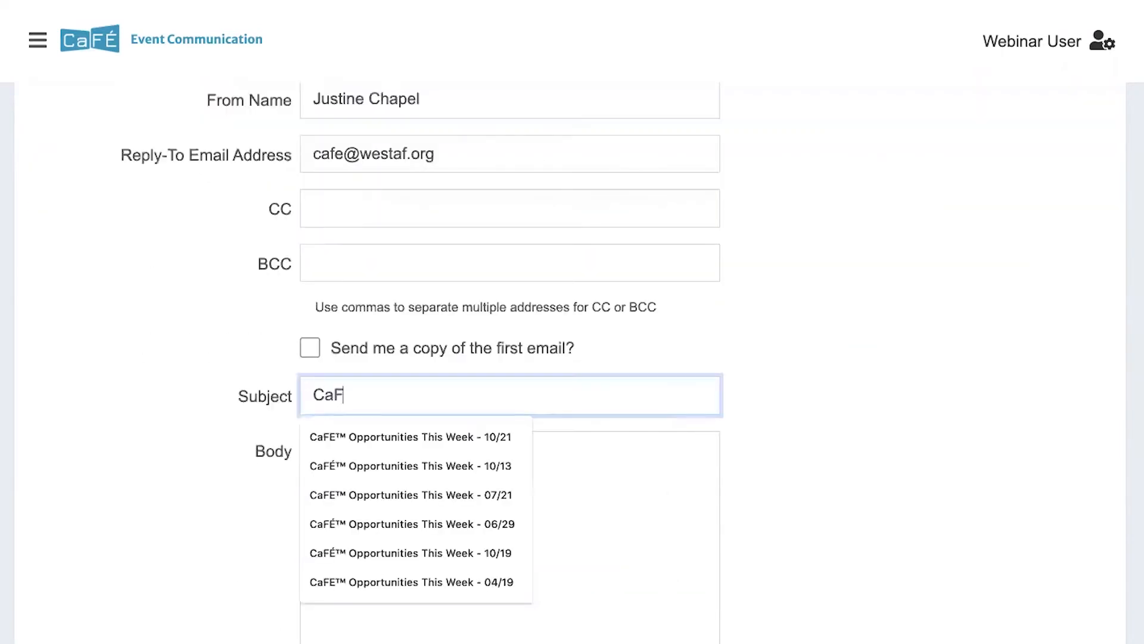
{"action": "type", "text": "É Exhibition (DME"}
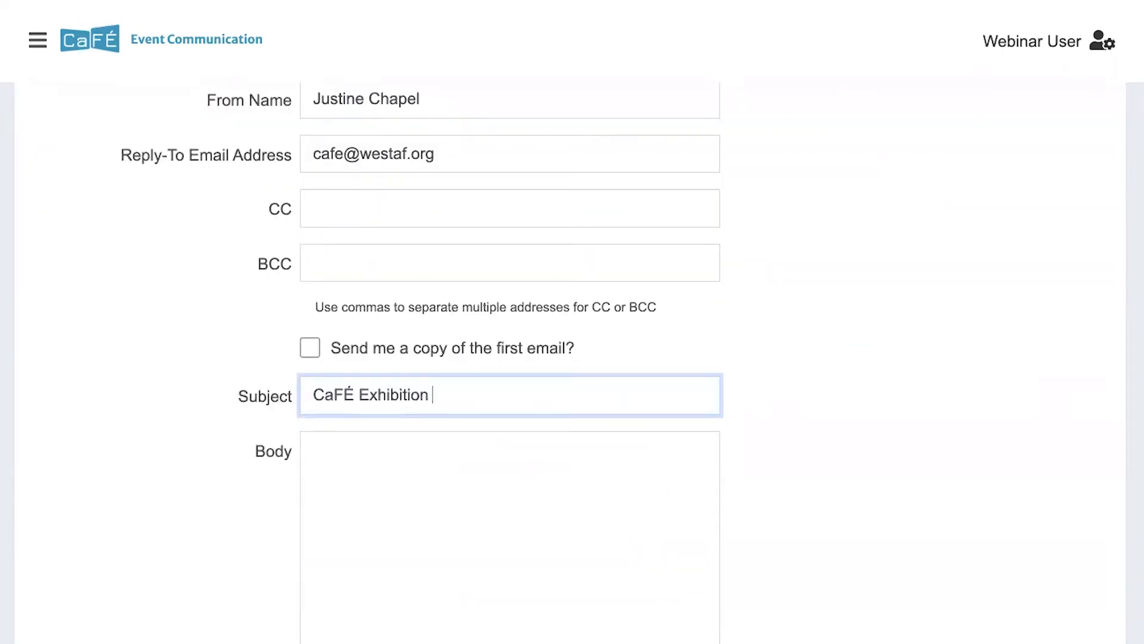
{"action": "key", "text": "BackSpace"}
{"action": "key", "text": "BackSpace"}
{"action": "type", "text": "EMO) Reulst"}
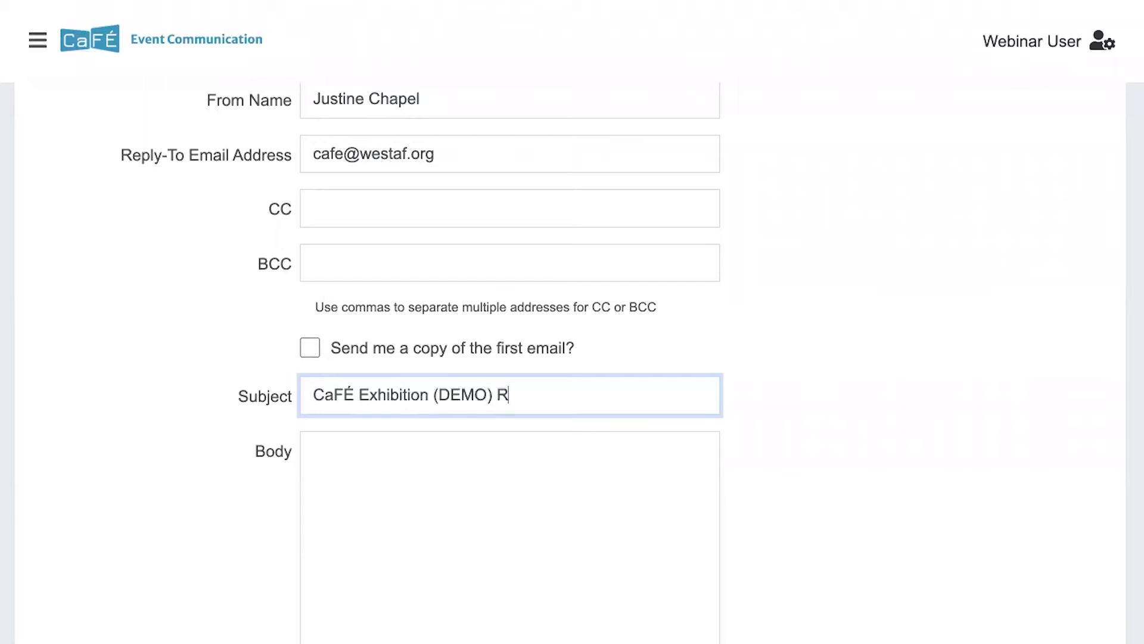
{"action": "key", "text": "BackSpace"}
{"action": "key", "text": "BackSpace"}
{"action": "key", "text": "BackSpace"}
{"action": "key", "text": "BackSpace"}
{"action": "type", "text": "sults"}
{"action": "scroll", "coordinate": [369, 180], "scroll_direction": "down", "scroll_amount": 1}
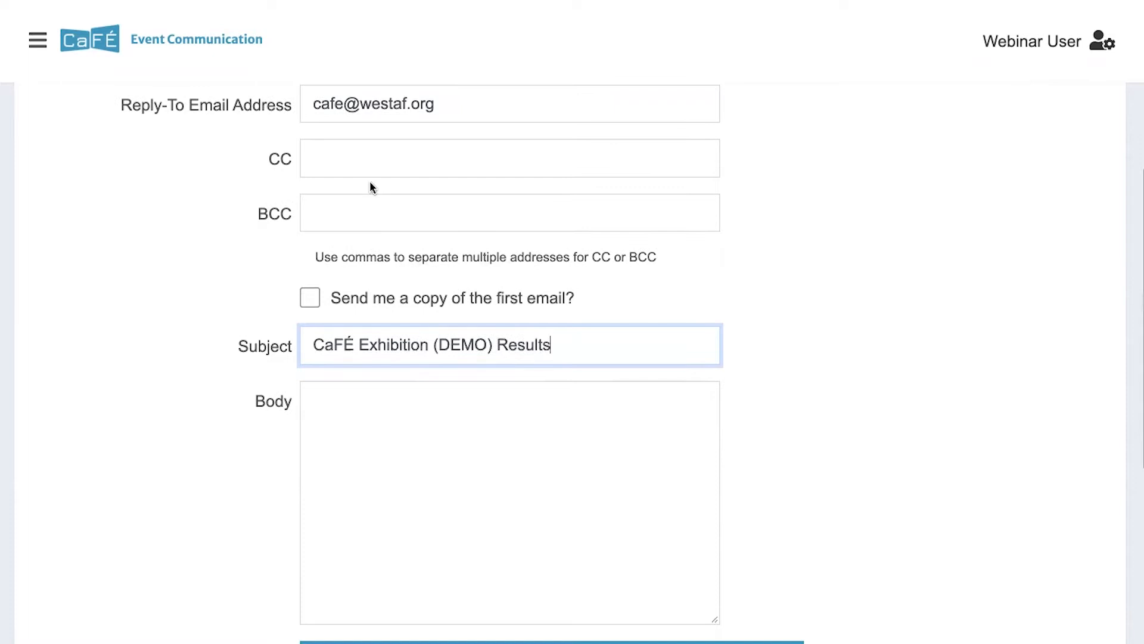
{"action": "scroll", "coordinate": [382, 371], "scroll_direction": "down", "scroll_amount": 1}
{"action": "left_click", "coordinate": [378, 359]}
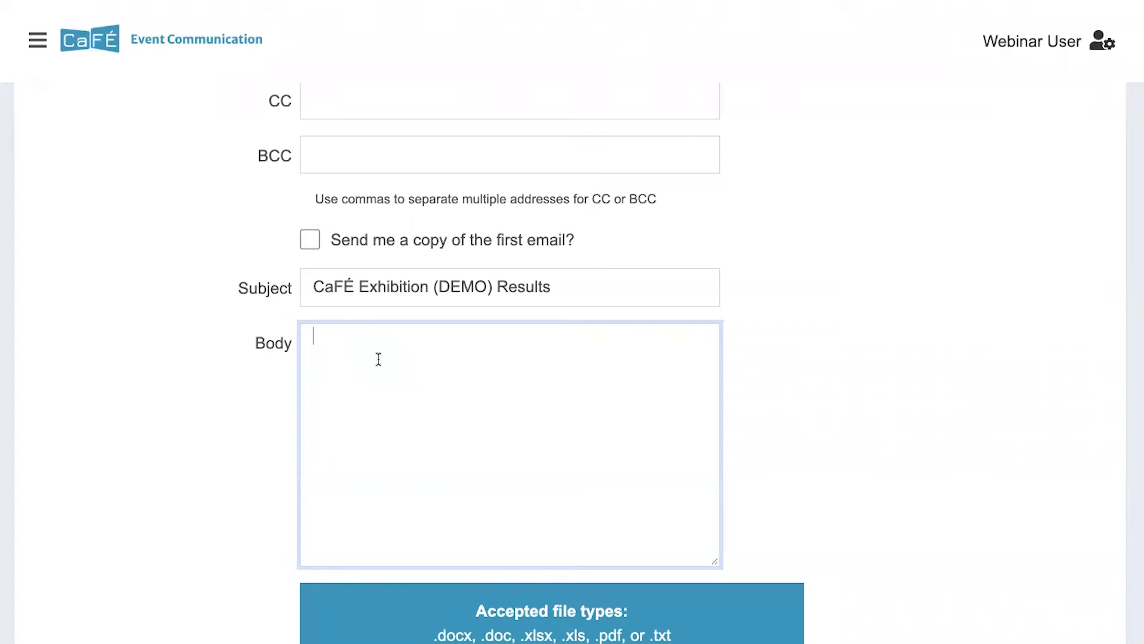
{"action": "key", "text": "ctrl+v"}
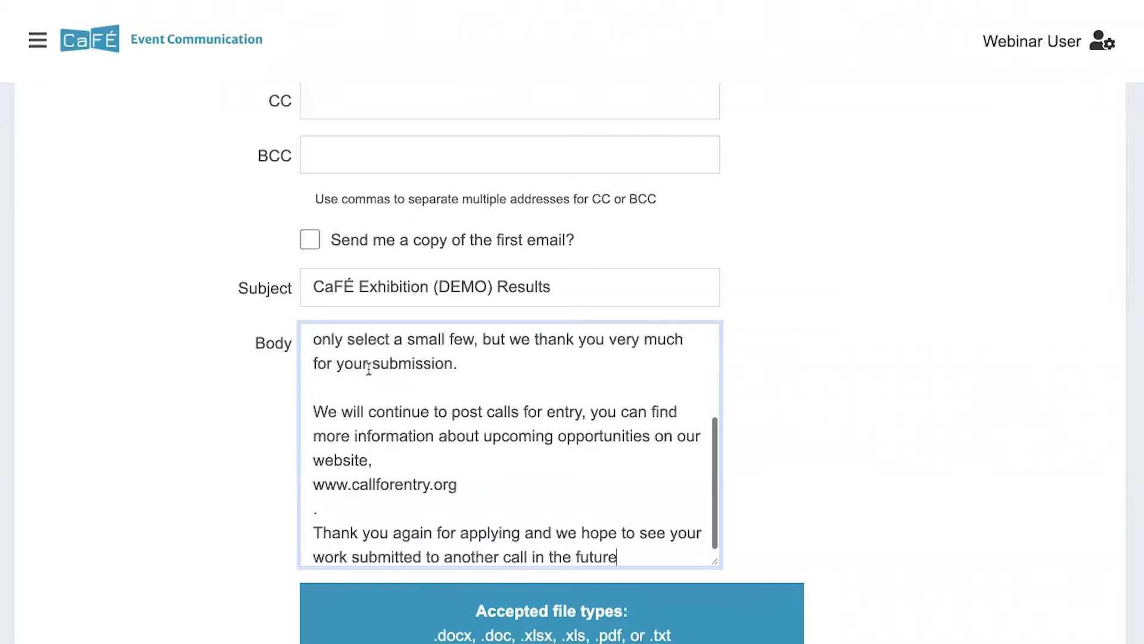
{"action": "scroll", "coordinate": [369, 369], "scroll_direction": "up", "scroll_amount": 3}
{"action": "scroll", "coordinate": [369, 370], "scroll_direction": "up", "scroll_amount": 1}
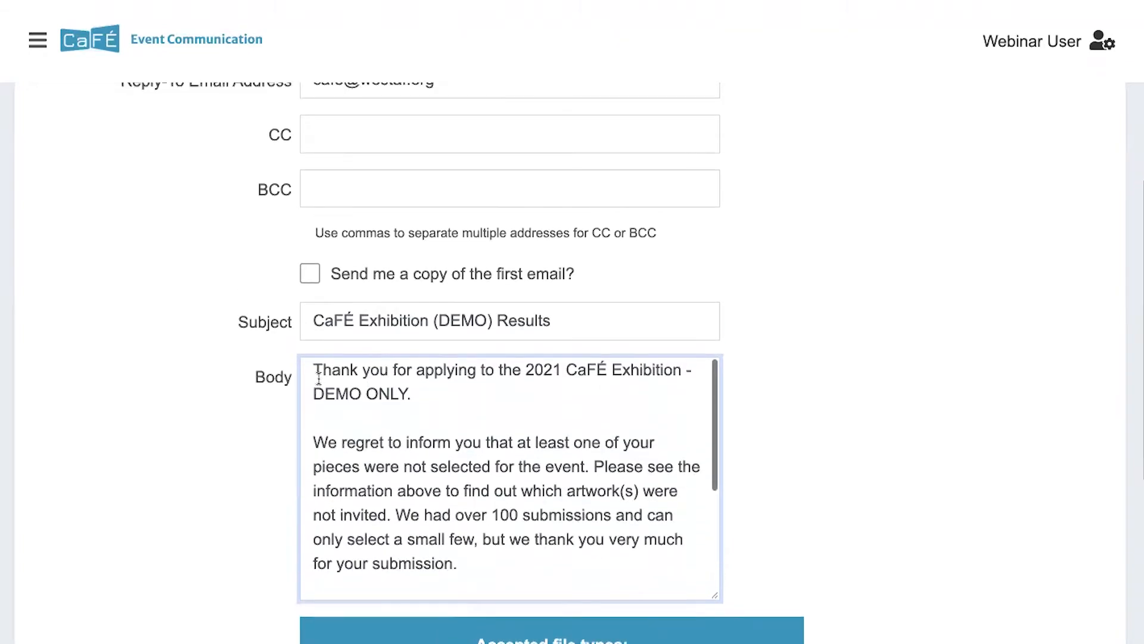
{"action": "scroll", "coordinate": [365, 393], "scroll_direction": "down", "scroll_amount": 1}
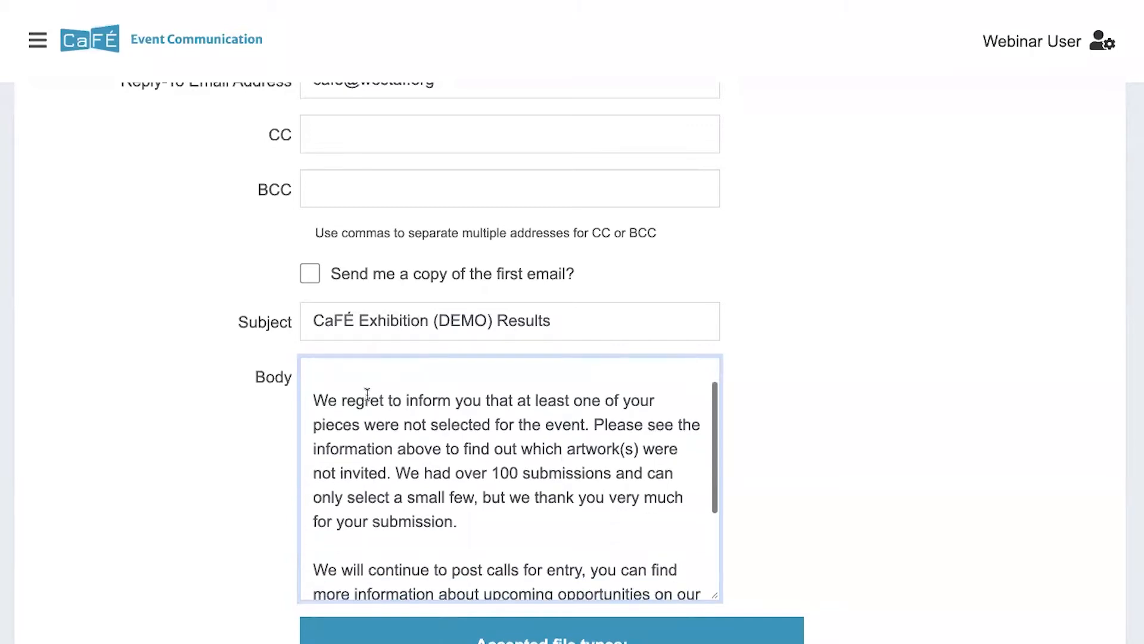
{"action": "scroll", "coordinate": [560, 374], "scroll_direction": "down", "scroll_amount": 2}
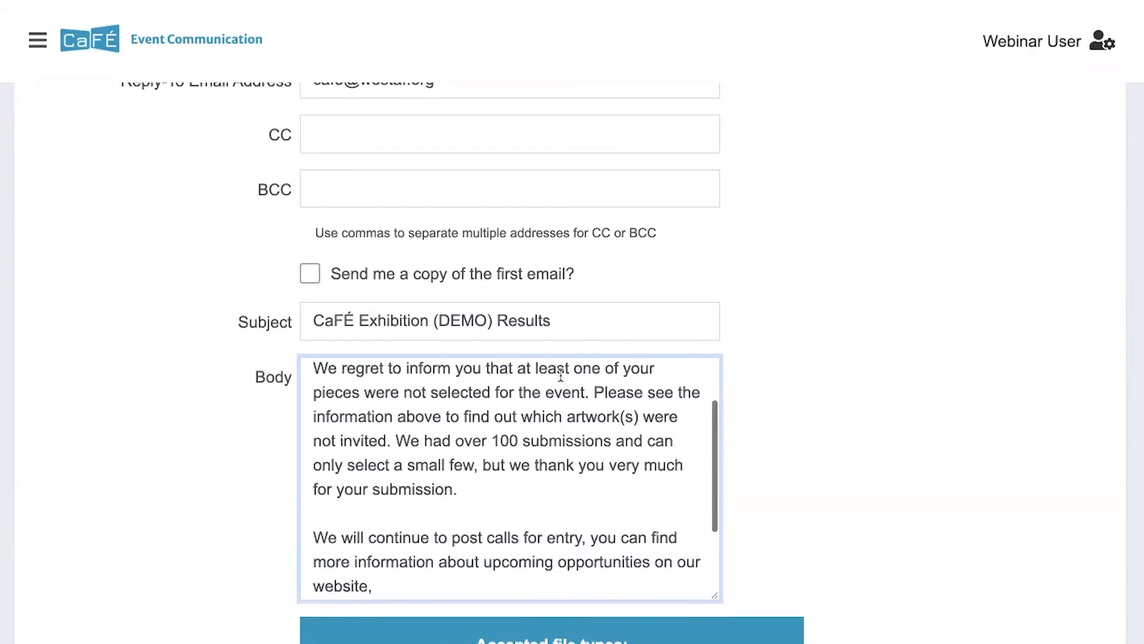
{"action": "scroll", "coordinate": [561, 374], "scroll_direction": "up", "scroll_amount": 1}
{"action": "scroll", "coordinate": [560, 374], "scroll_direction": "up", "scroll_amount": 1}
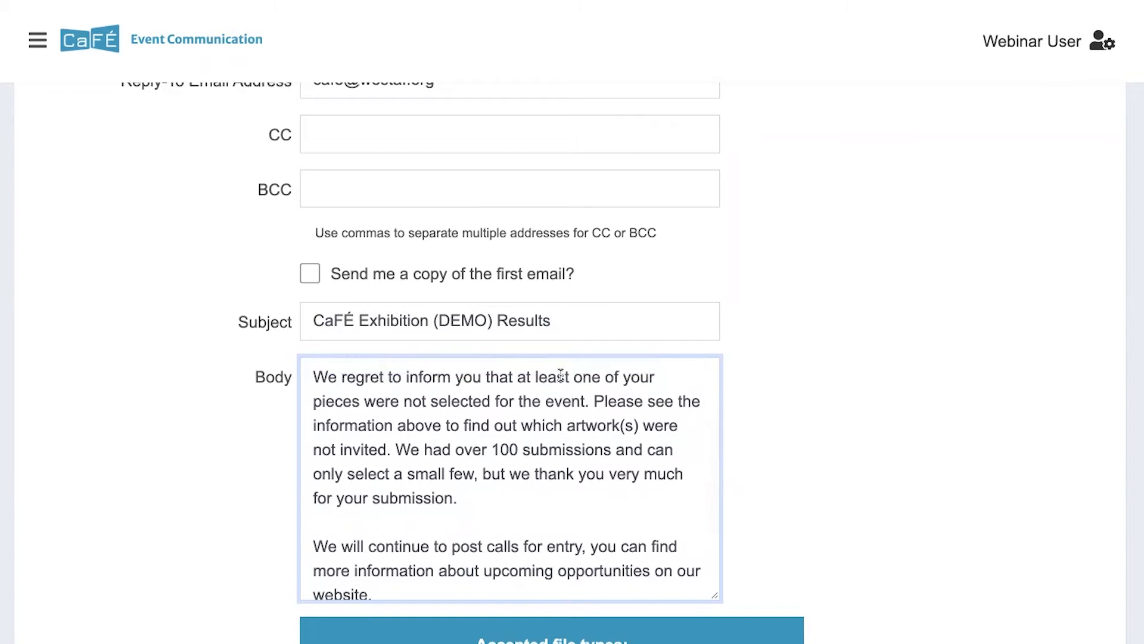
{"action": "scroll", "coordinate": [560, 374], "scroll_direction": "down", "scroll_amount": 3}
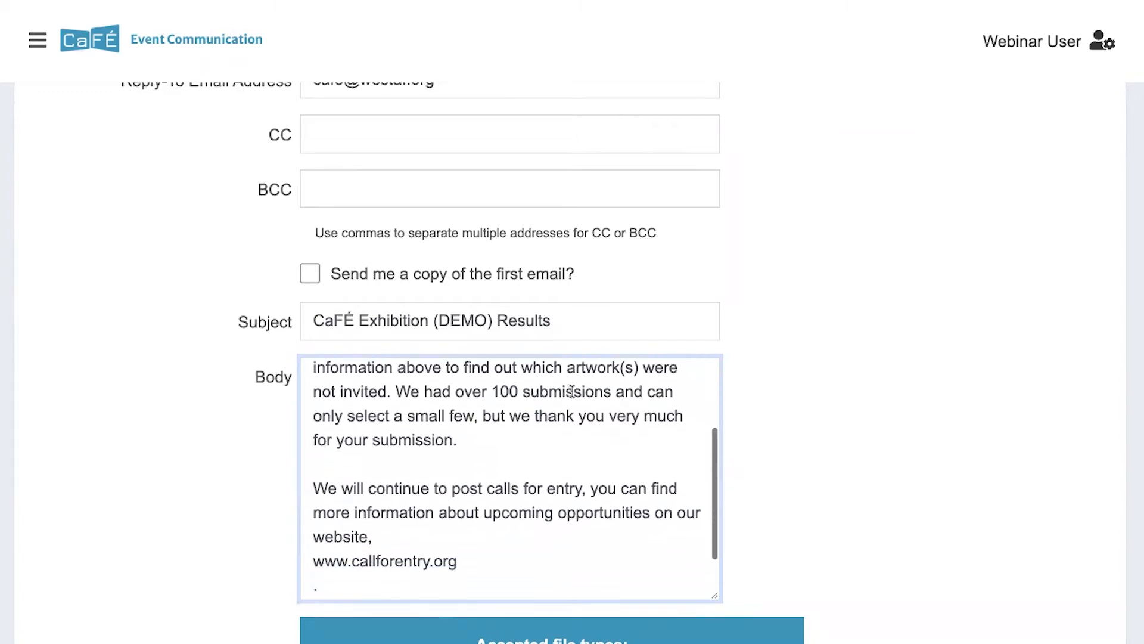
{"action": "scroll", "coordinate": [742, 345], "scroll_direction": "down", "scroll_amount": 1}
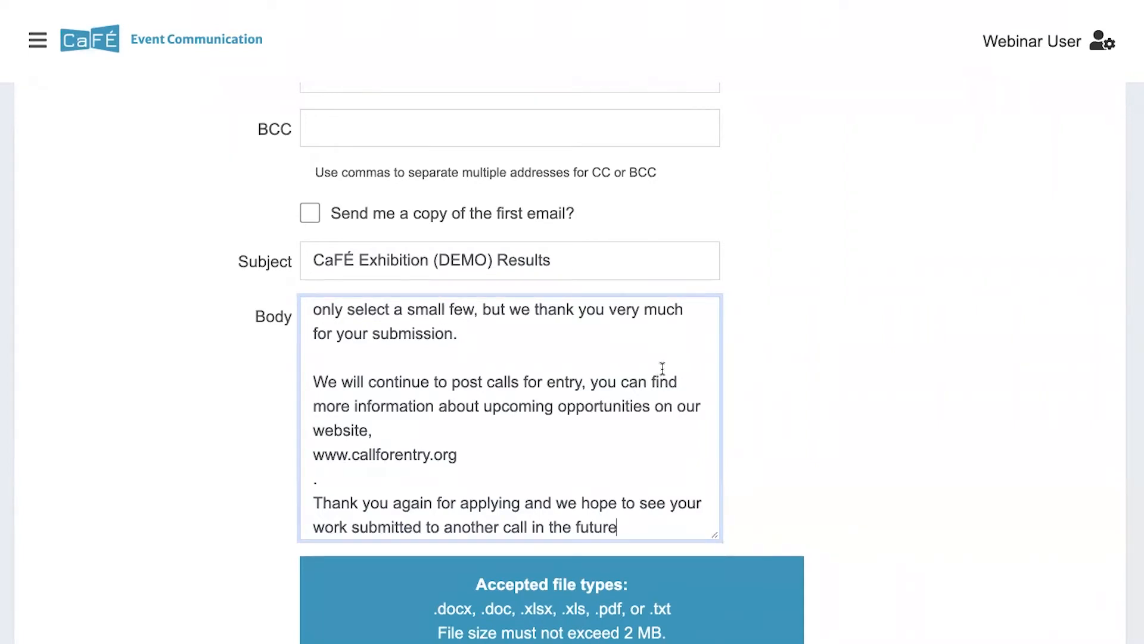
{"action": "scroll", "coordinate": [741, 357], "scroll_direction": "down", "scroll_amount": 3}
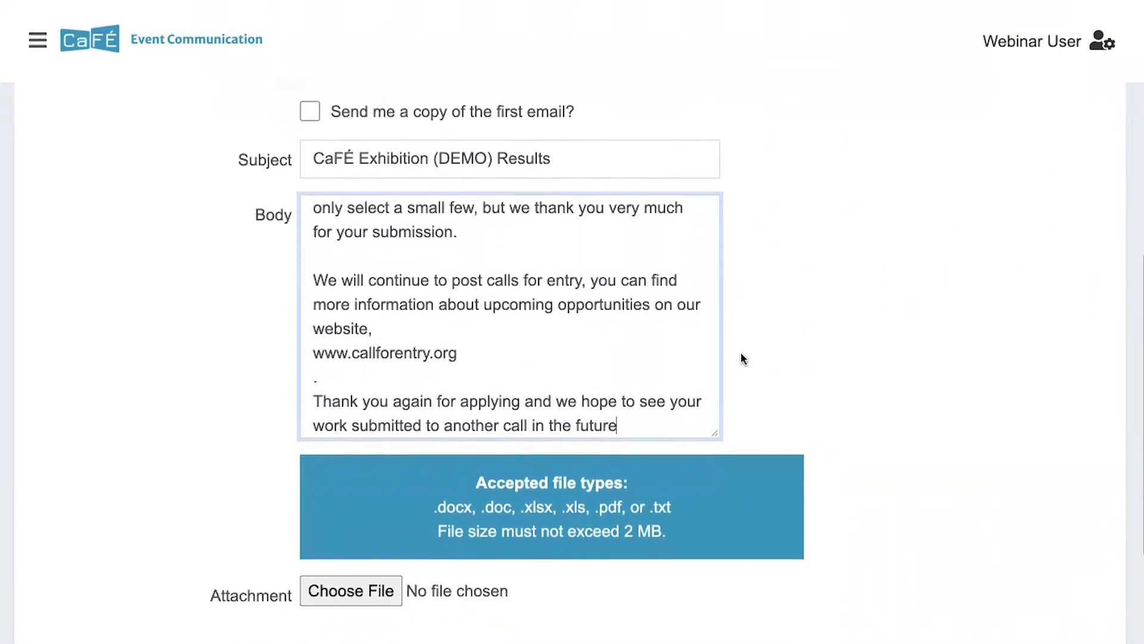
{"action": "scroll", "coordinate": [742, 358], "scroll_direction": "down", "scroll_amount": 5}
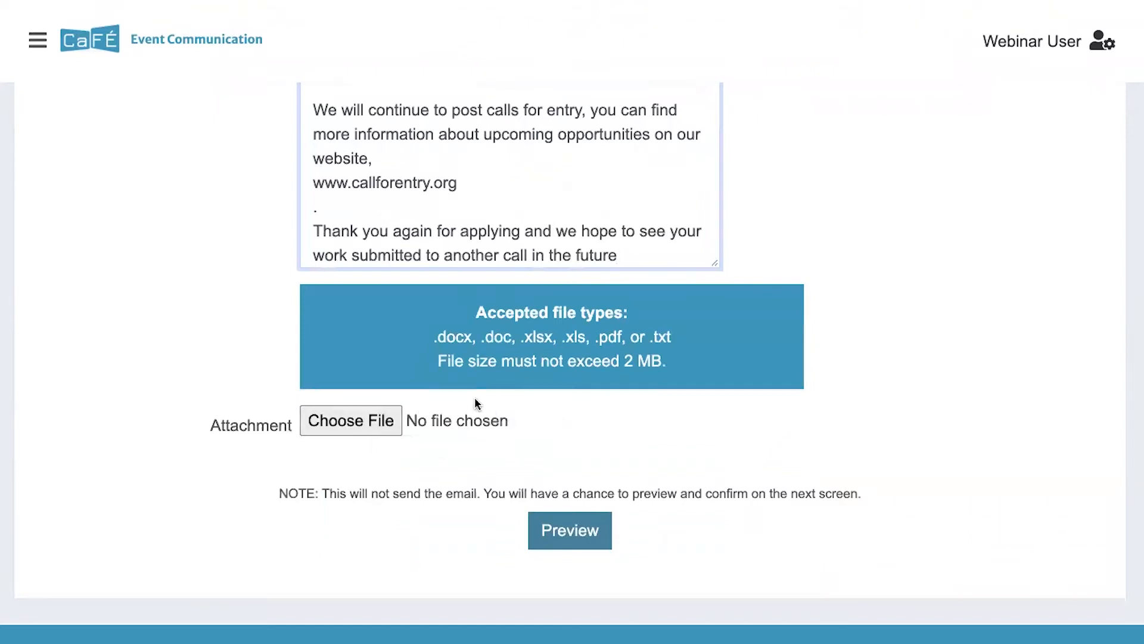
{"action": "scroll", "coordinate": [497, 339], "scroll_direction": "up", "scroll_amount": 5}
{"action": "scroll", "coordinate": [497, 339], "scroll_direction": "up", "scroll_amount": 2}
{"action": "scroll", "coordinate": [498, 340], "scroll_direction": "down", "scroll_amount": 2}
{"action": "scroll", "coordinate": [842, 273], "scroll_direction": "down", "scroll_amount": 5}
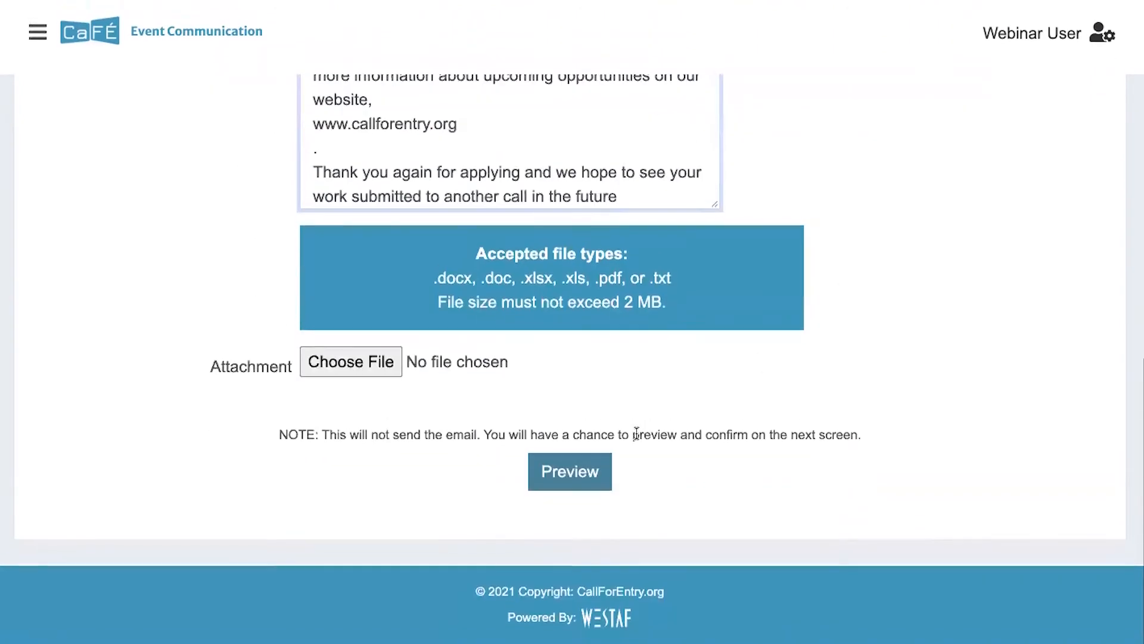
Preview the results email going to the 5 Not Invited artists
{"action": "left_click", "coordinate": [580, 477]}
{"action": "scroll", "coordinate": [451, 177], "scroll_direction": "down", "scroll_amount": 3}
{"action": "scroll", "coordinate": [451, 177], "scroll_direction": "down", "scroll_amount": 5}
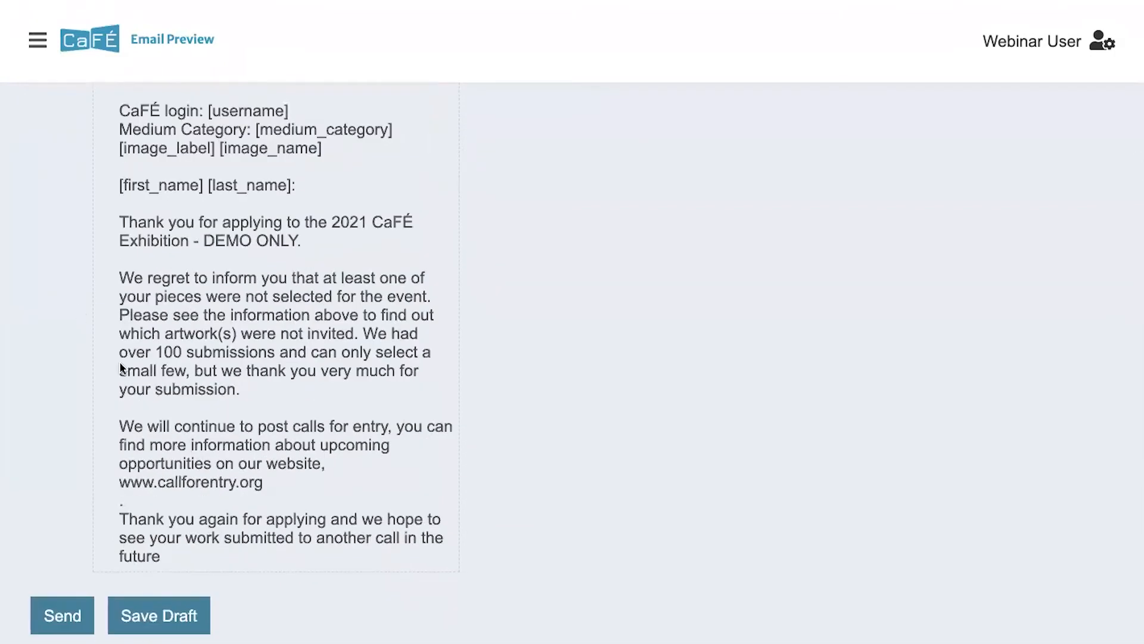
{"action": "scroll", "coordinate": [238, 366], "scroll_direction": "up", "scroll_amount": 7}
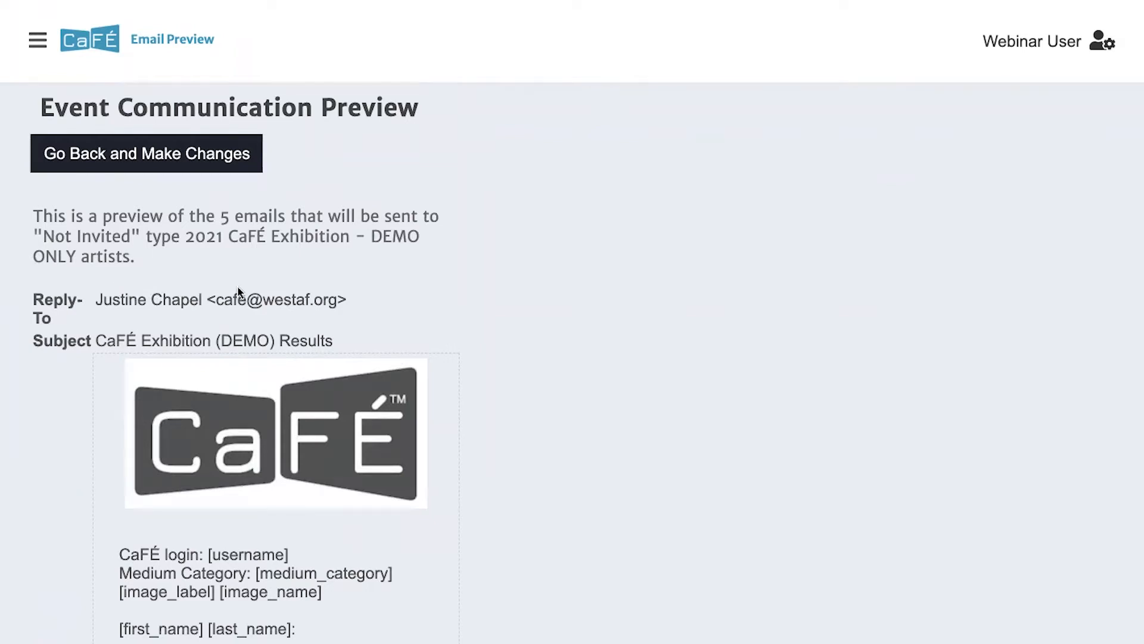
{"action": "scroll", "coordinate": [238, 290], "scroll_direction": "down", "scroll_amount": 3}
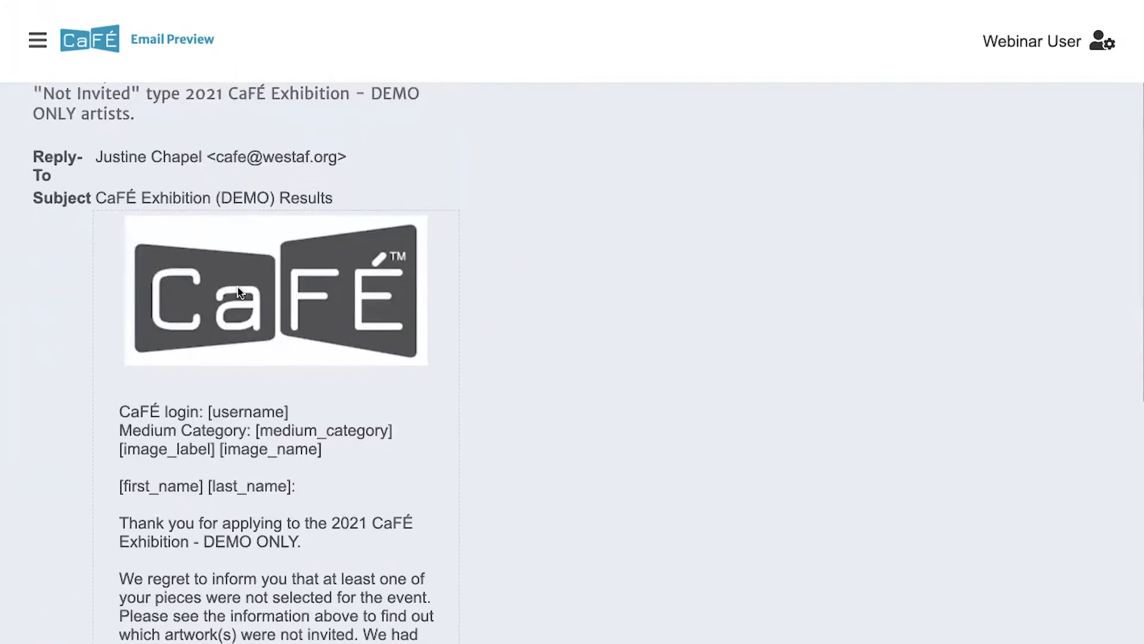
{"action": "scroll", "coordinate": [238, 291], "scroll_direction": "down", "scroll_amount": 2}
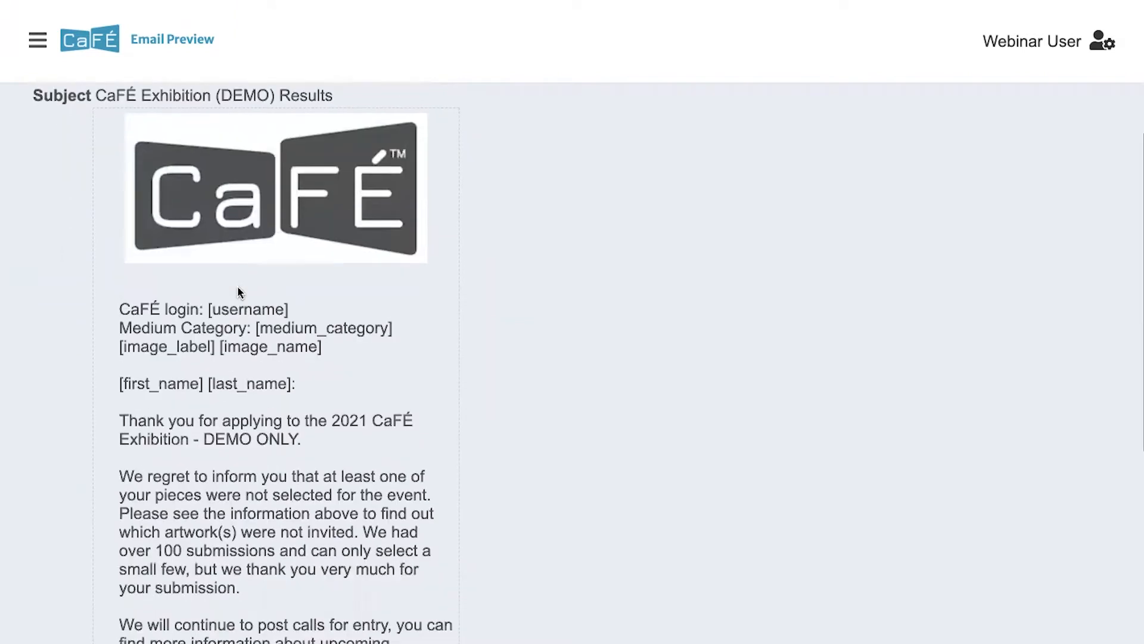
{"action": "scroll", "coordinate": [238, 291], "scroll_direction": "down", "scroll_amount": 1}
Highlight and review the image label and image name merge placeholders in the preview
{"action": "left_click_drag", "start_coordinate": [296, 338], "coordinate": [112, 338]}
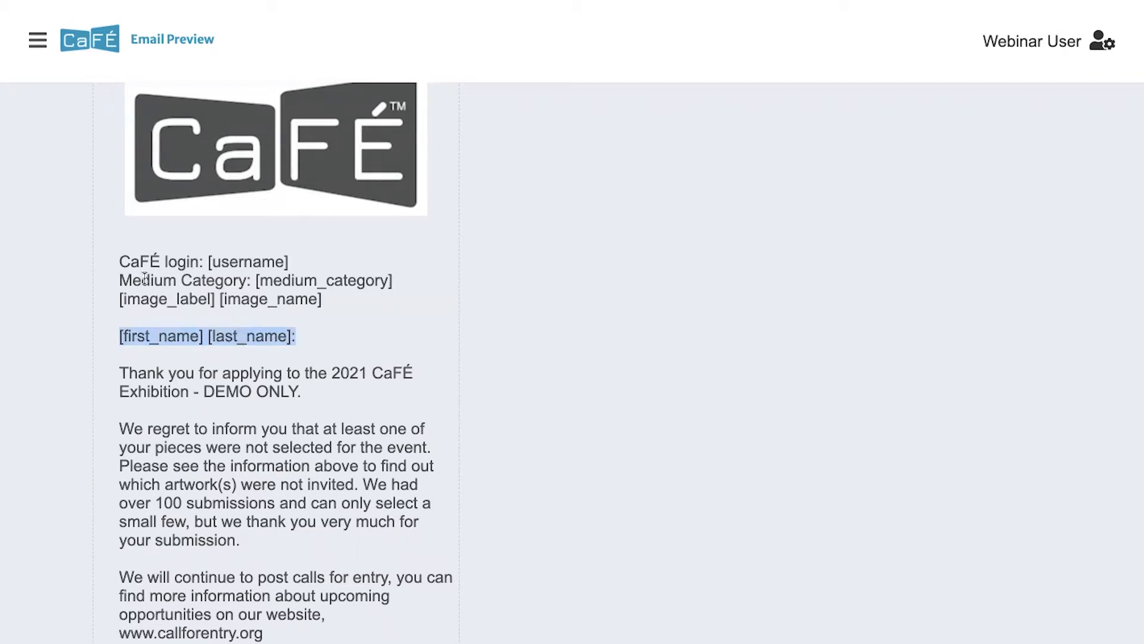
{"action": "left_click_drag", "start_coordinate": [115, 300], "coordinate": [299, 313]}
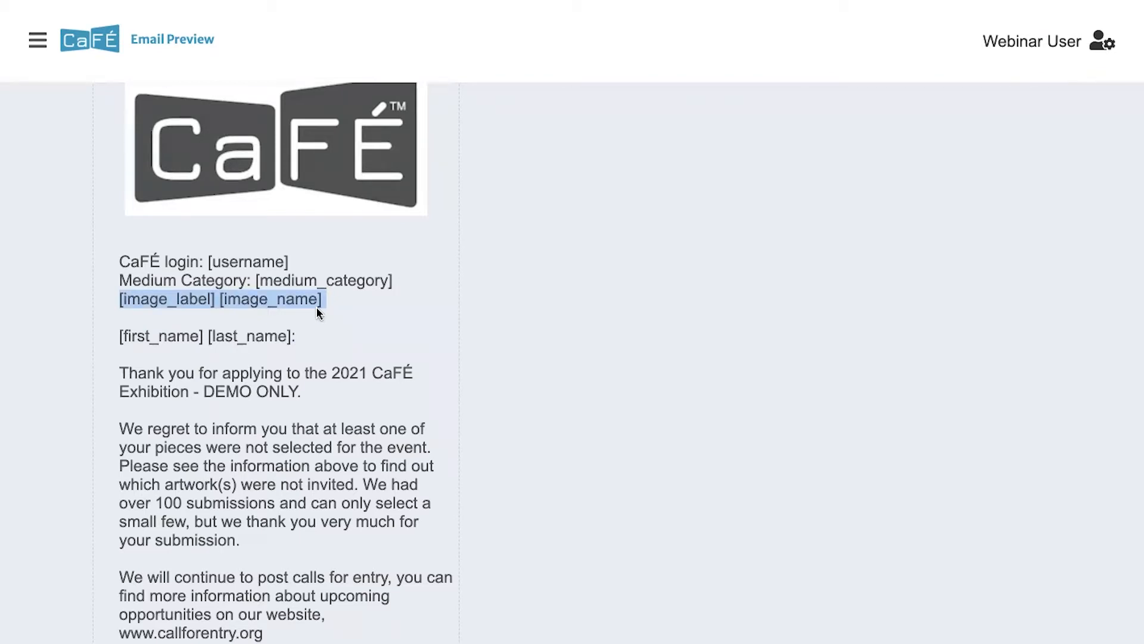
{"action": "scroll", "coordinate": [319, 313], "scroll_direction": "up", "scroll_amount": 4}
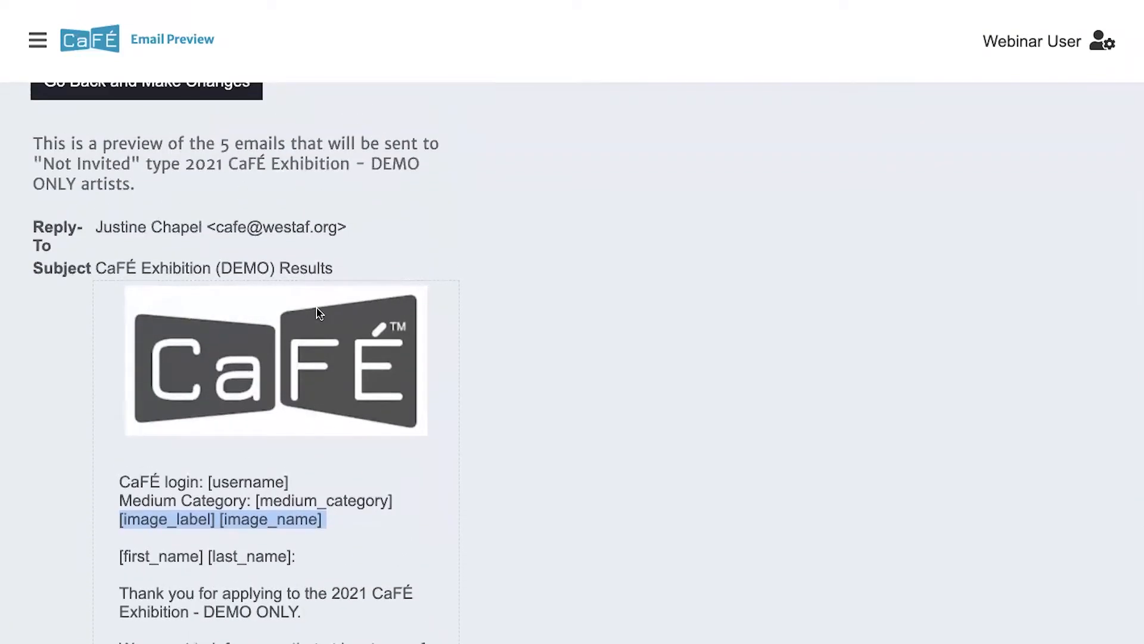
{"action": "scroll", "coordinate": [319, 312], "scroll_direction": "down", "scroll_amount": 2}
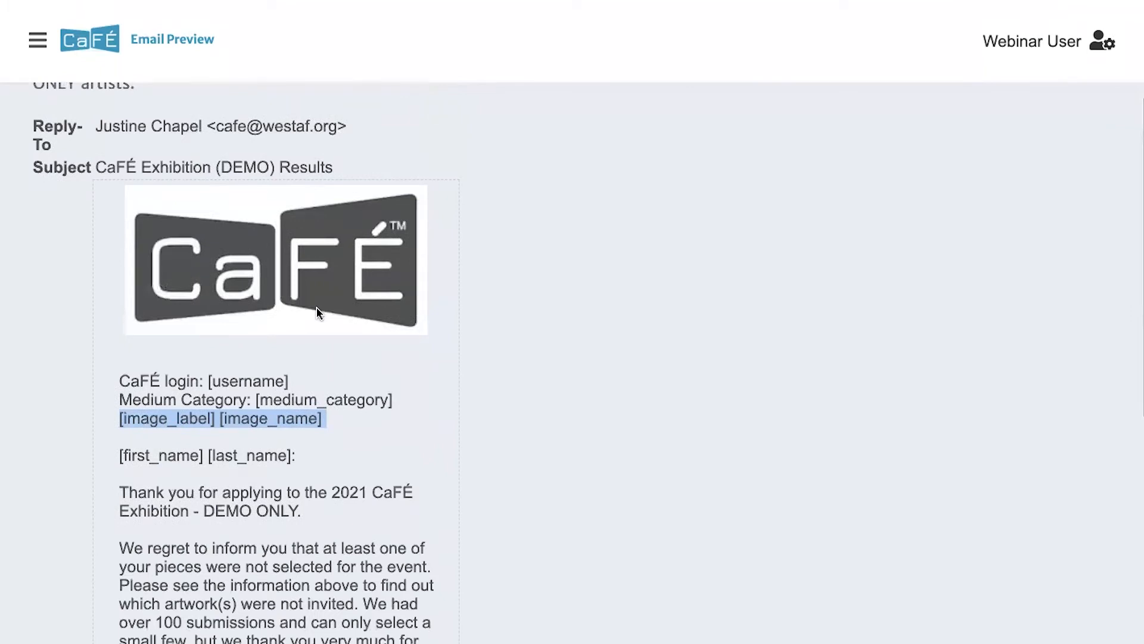
{"action": "scroll", "coordinate": [319, 313], "scroll_direction": "down", "scroll_amount": 2}
{"action": "scroll", "coordinate": [186, 477], "scroll_direction": "down", "scroll_amount": 1}
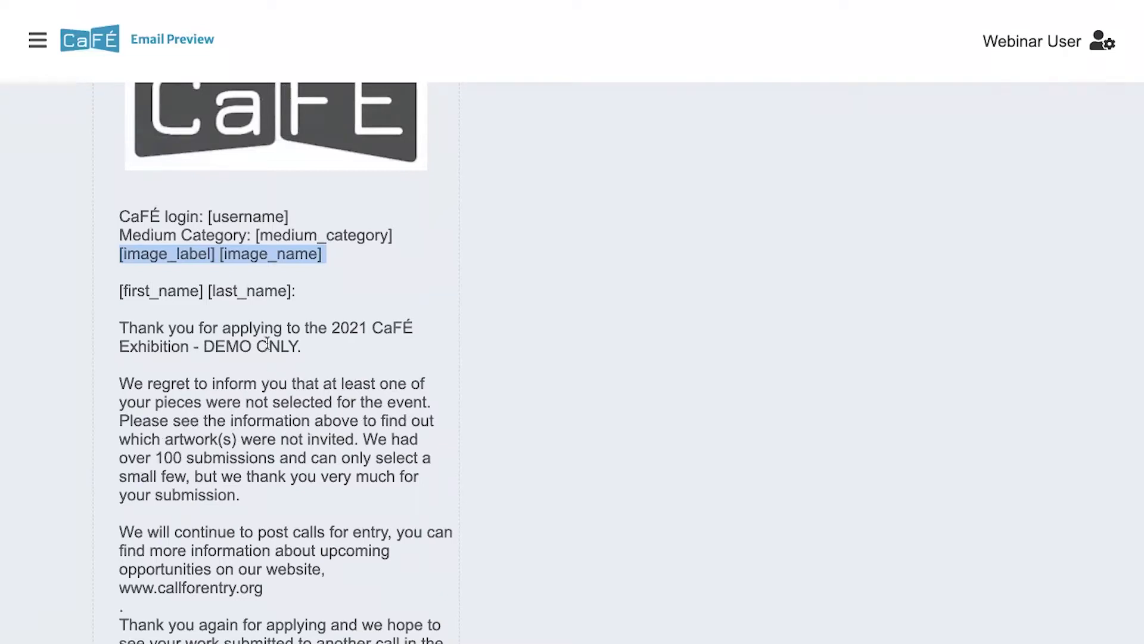
{"action": "scroll", "coordinate": [267, 343], "scroll_direction": "up", "scroll_amount": 1}
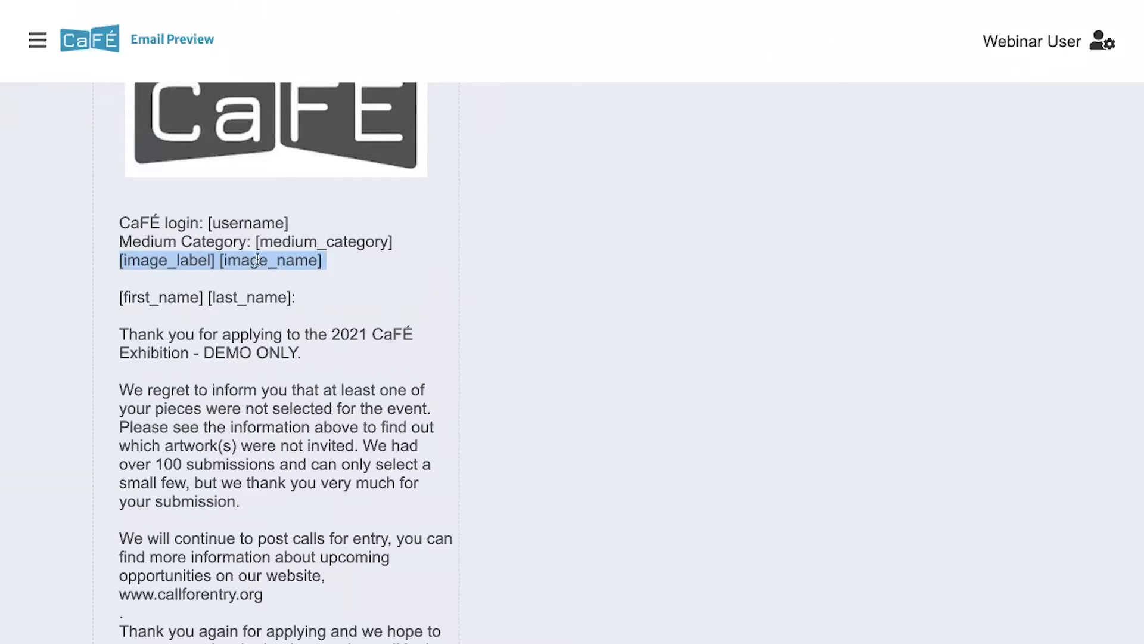
{"action": "scroll", "coordinate": [257, 260], "scroll_direction": "up", "scroll_amount": 1}
{"action": "scroll", "coordinate": [257, 260], "scroll_direction": "up", "scroll_amount": 4}
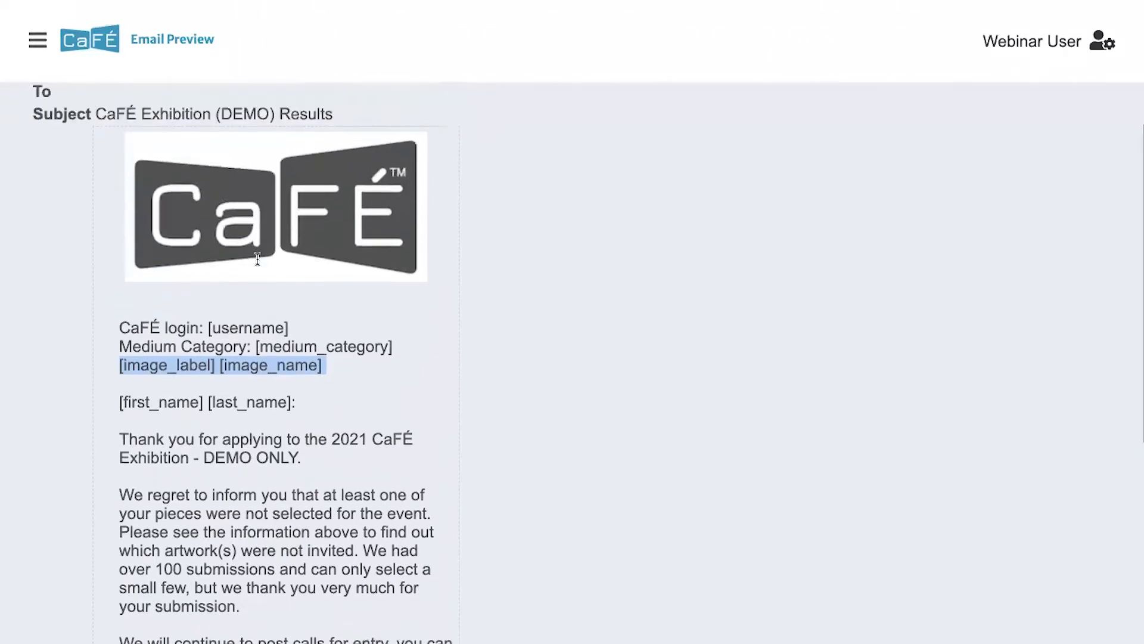
{"action": "scroll", "coordinate": [257, 260], "scroll_direction": "up", "scroll_amount": 1}
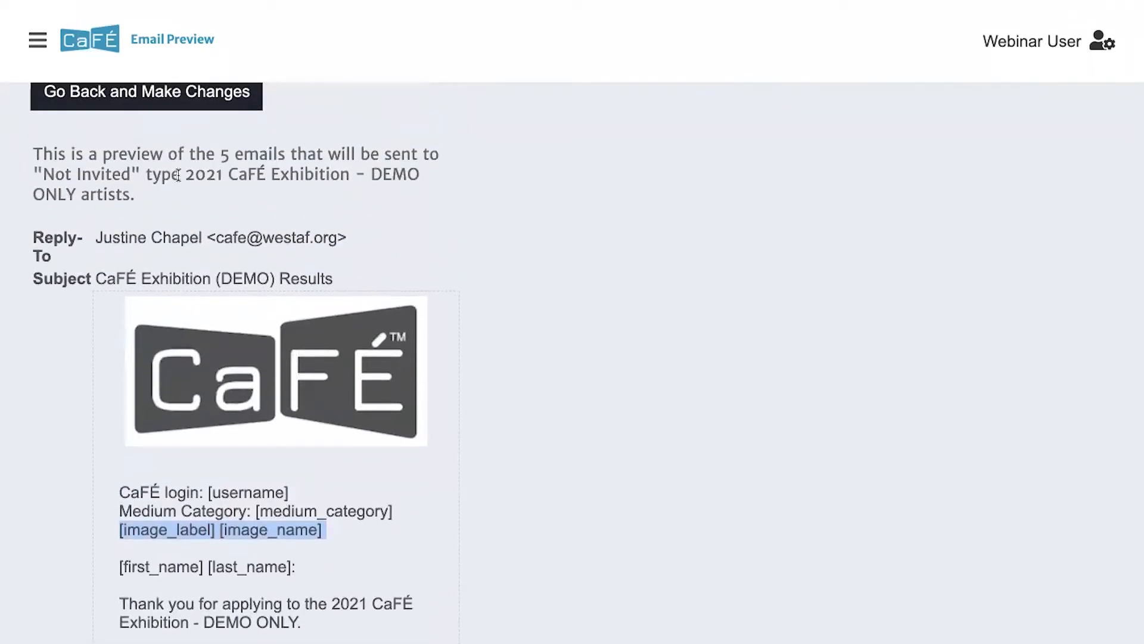
{"action": "scroll", "coordinate": [59, 215], "scroll_direction": "up", "scroll_amount": 2}
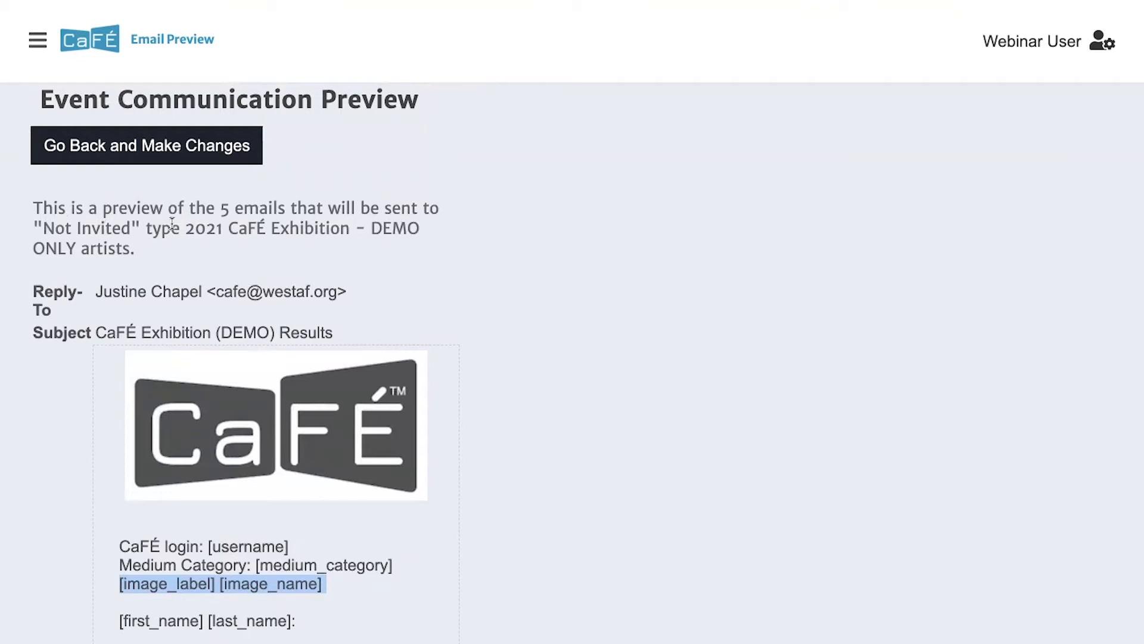
{"action": "left_click_drag", "start_coordinate": [219, 208], "coordinate": [285, 208]}
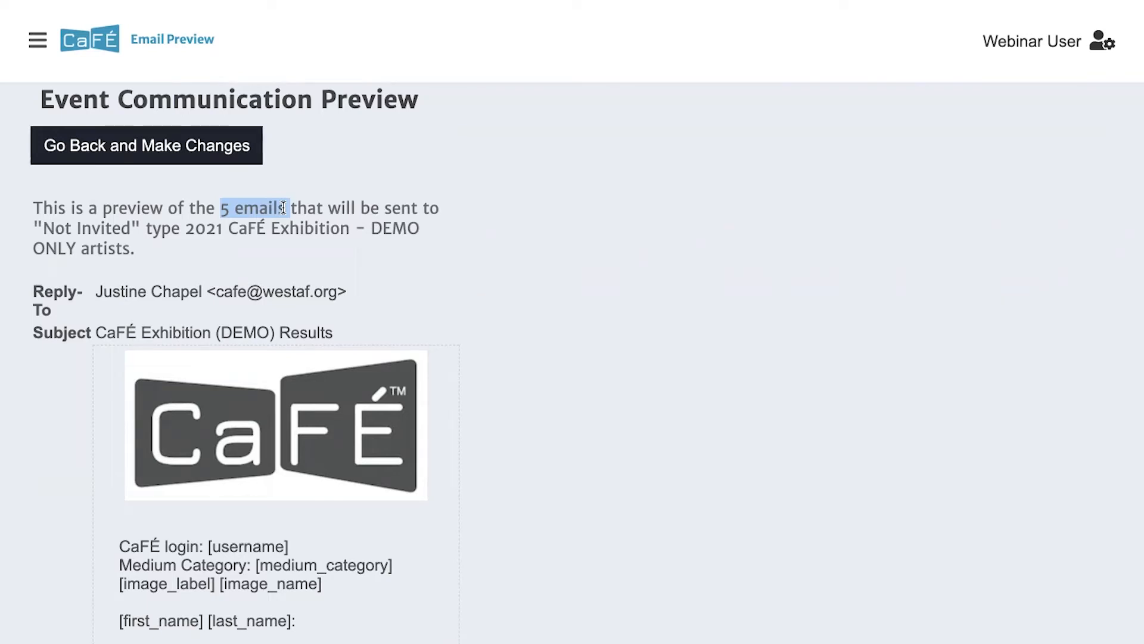
{"action": "scroll", "coordinate": [283, 208], "scroll_direction": "down", "scroll_amount": 5}
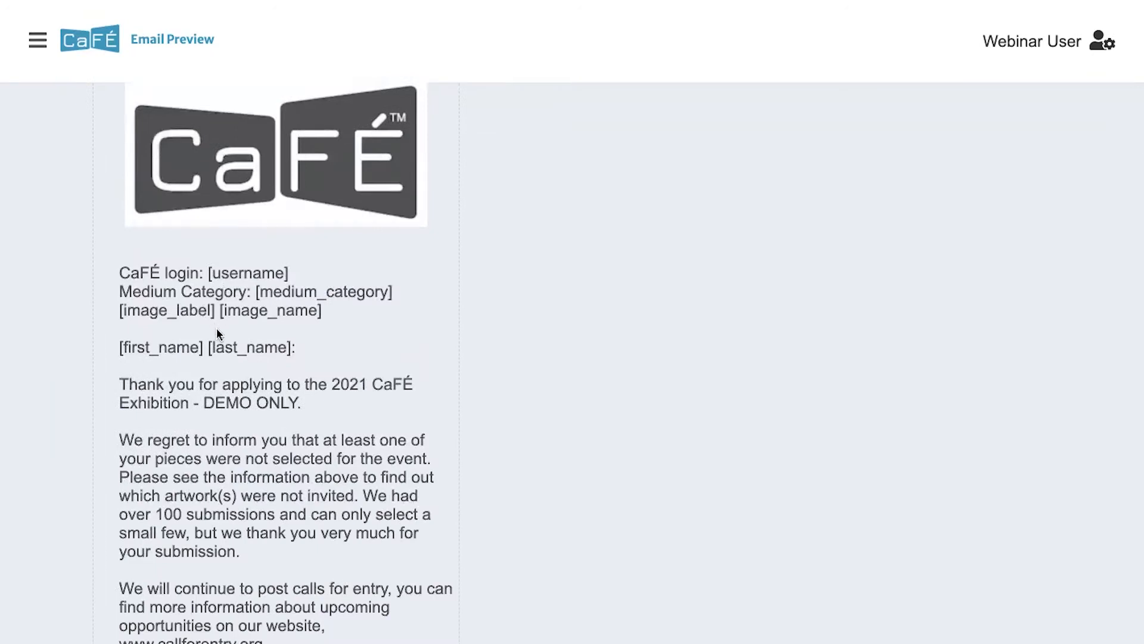
{"action": "scroll", "coordinate": [217, 328], "scroll_direction": "up", "scroll_amount": 3}
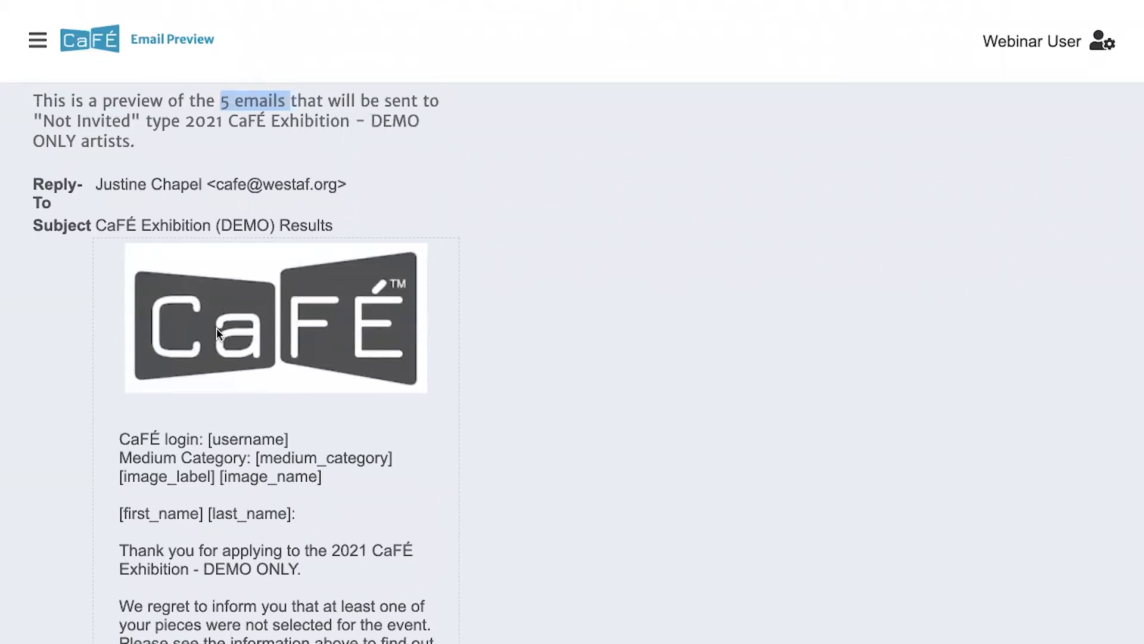
{"action": "scroll", "coordinate": [162, 419], "scroll_direction": "down", "scroll_amount": 1}
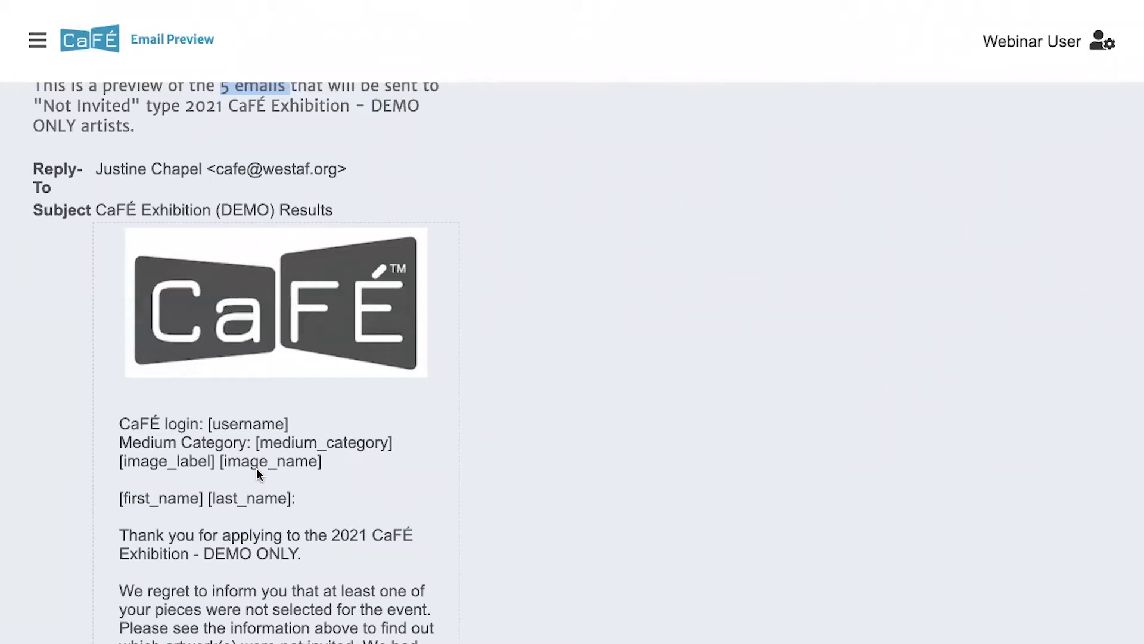
{"action": "scroll", "coordinate": [256, 467], "scroll_direction": "down", "scroll_amount": 7}
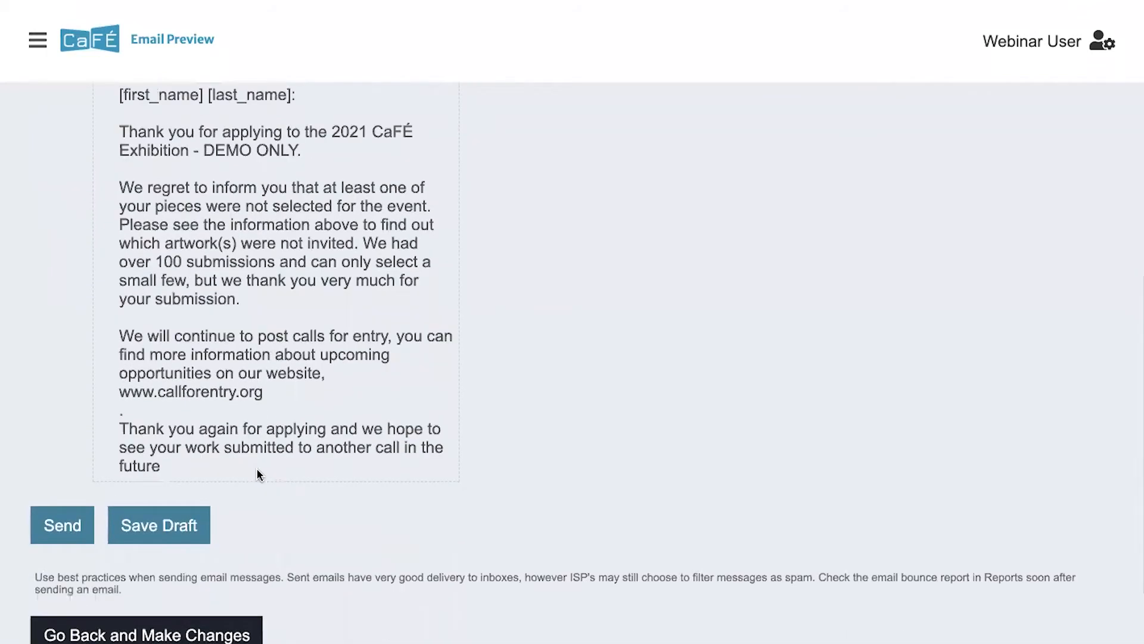
Send the results email, queuing 5 messages to the Not Invited artists
{"action": "scroll", "coordinate": [257, 467], "scroll_direction": "down", "scroll_amount": 2}
{"action": "scroll", "coordinate": [270, 315], "scroll_direction": "down", "scroll_amount": 1}
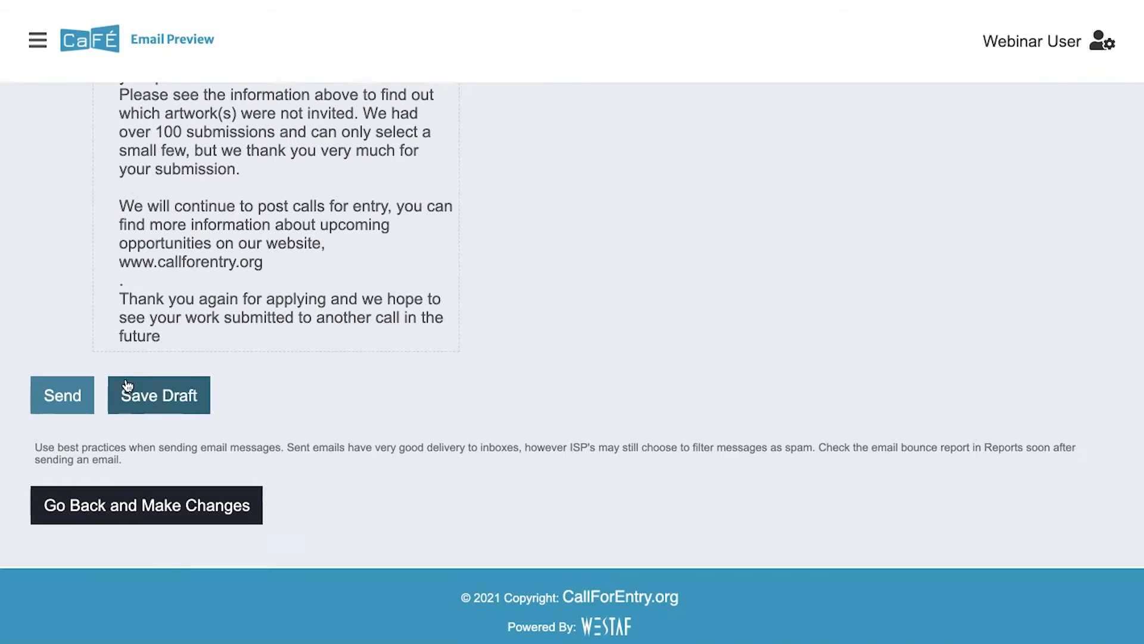
{"action": "left_click", "coordinate": [66, 396]}
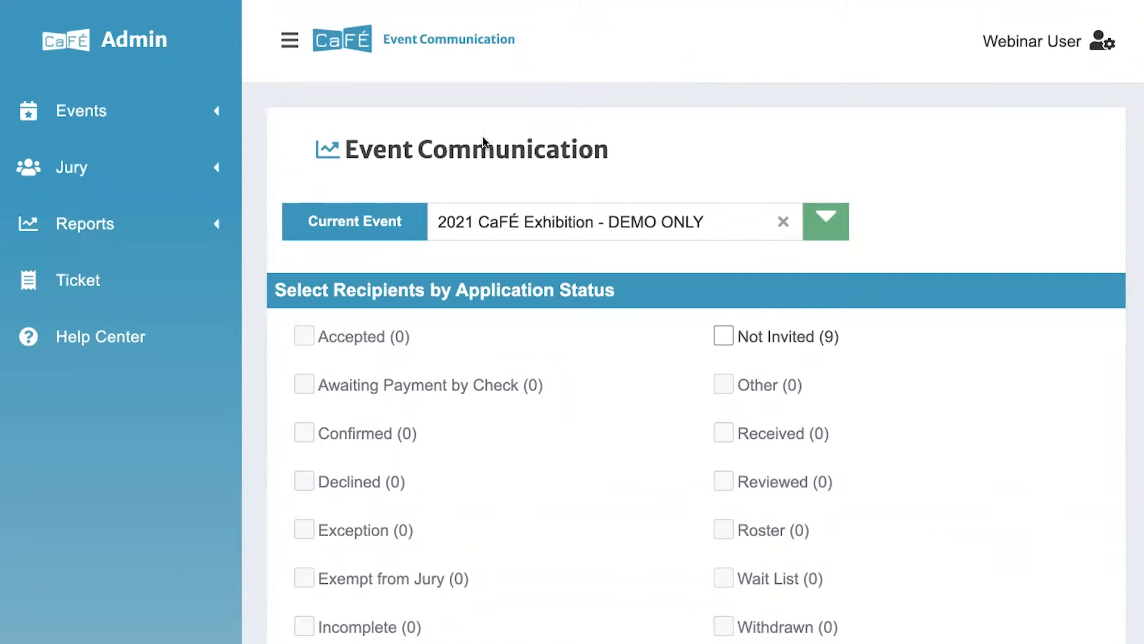
Open Events Management with the sidebar hidden and scroll to the 9 application entries
{"action": "scroll", "coordinate": [493, 190], "scroll_direction": "down", "scroll_amount": 1}
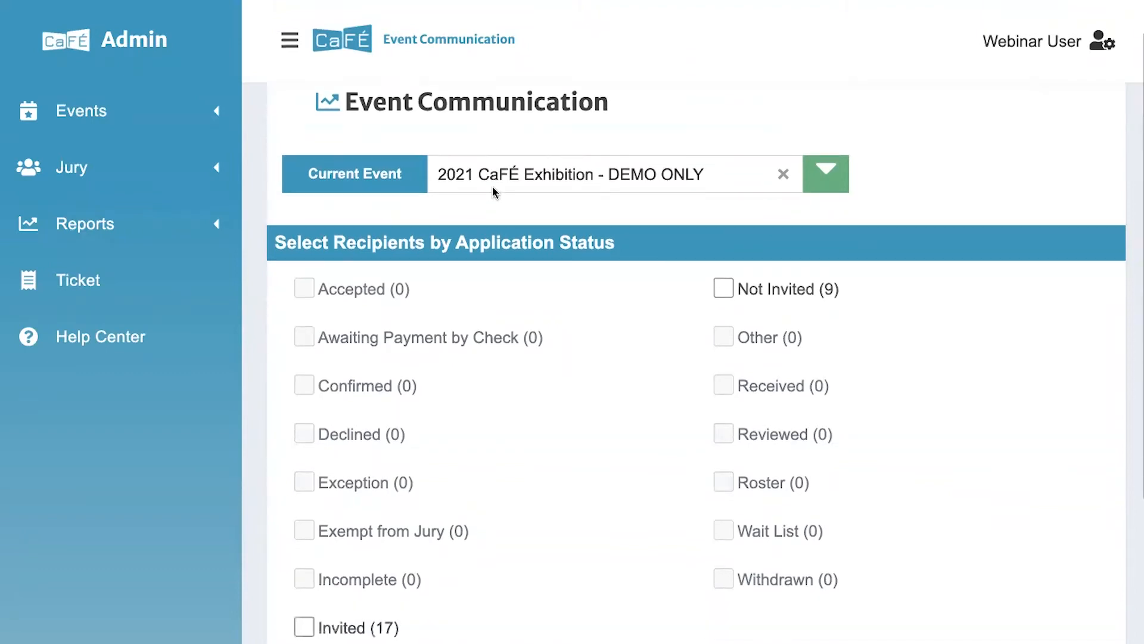
{"action": "left_click", "coordinate": [157, 113]}
{"action": "left_click", "coordinate": [128, 166]}
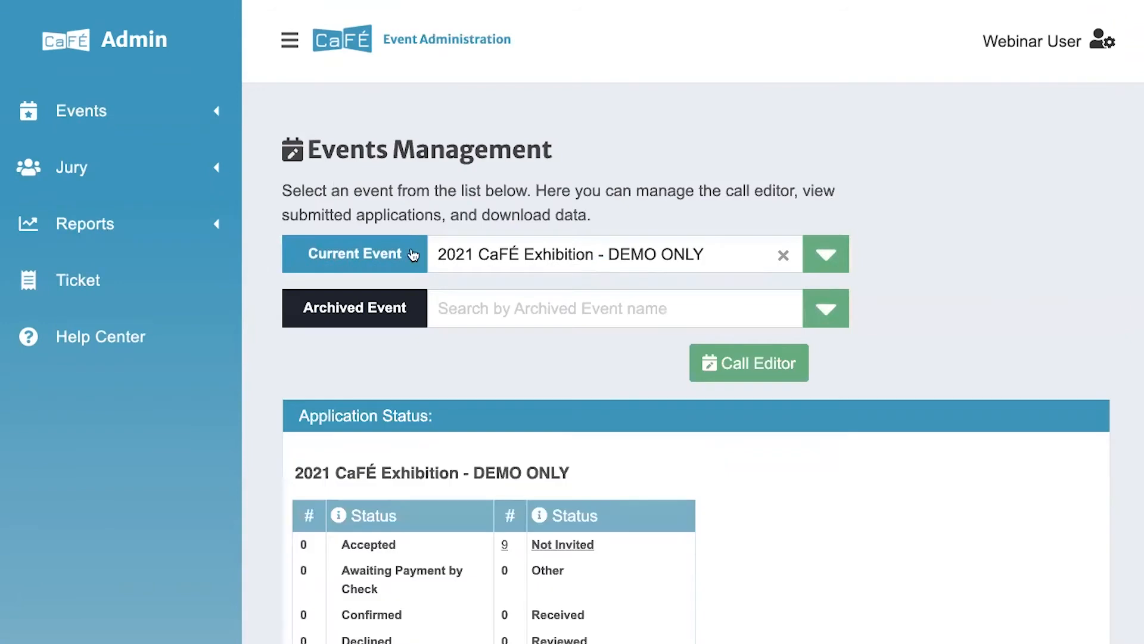
{"action": "scroll", "coordinate": [443, 190], "scroll_direction": "down", "scroll_amount": 2}
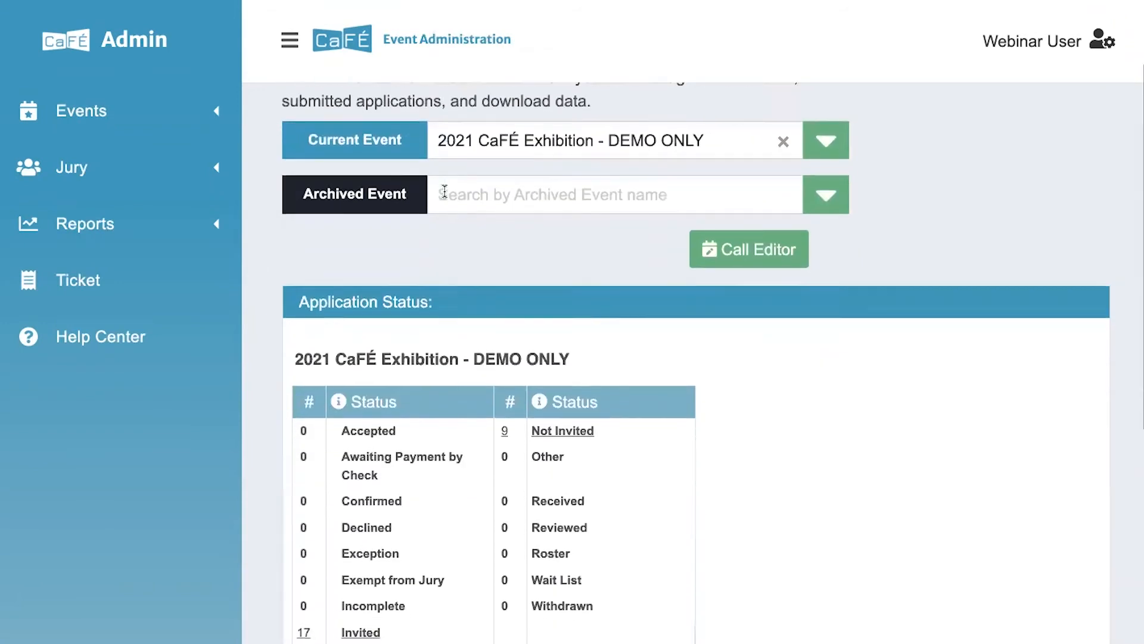
{"action": "scroll", "coordinate": [444, 191], "scroll_direction": "down", "scroll_amount": 2}
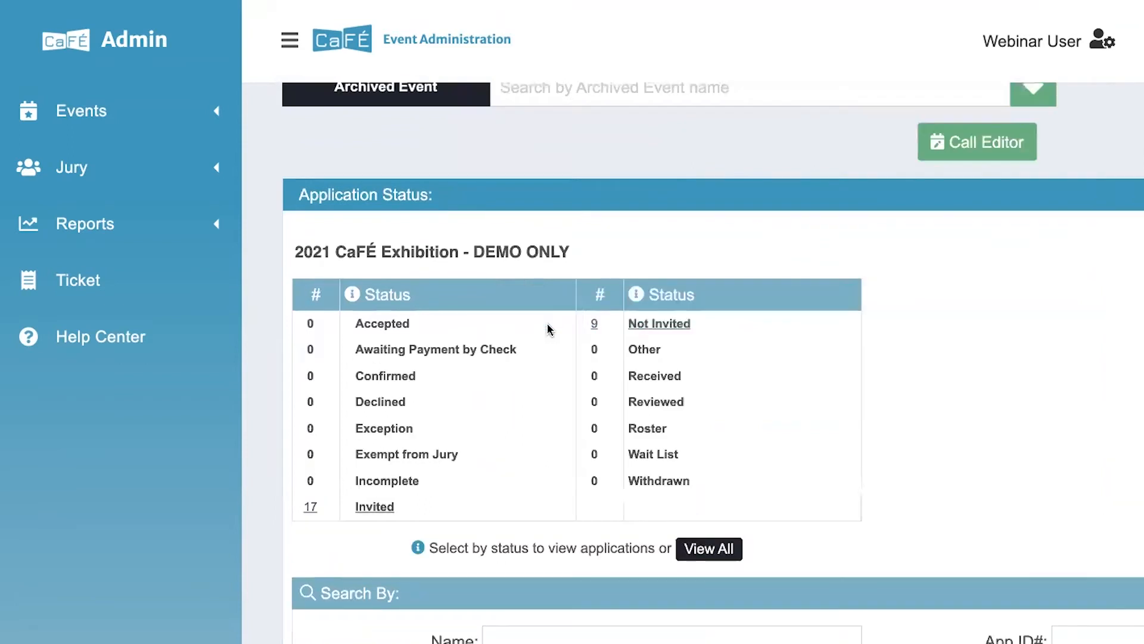
{"action": "scroll", "coordinate": [548, 329], "scroll_direction": "down", "scroll_amount": 10}
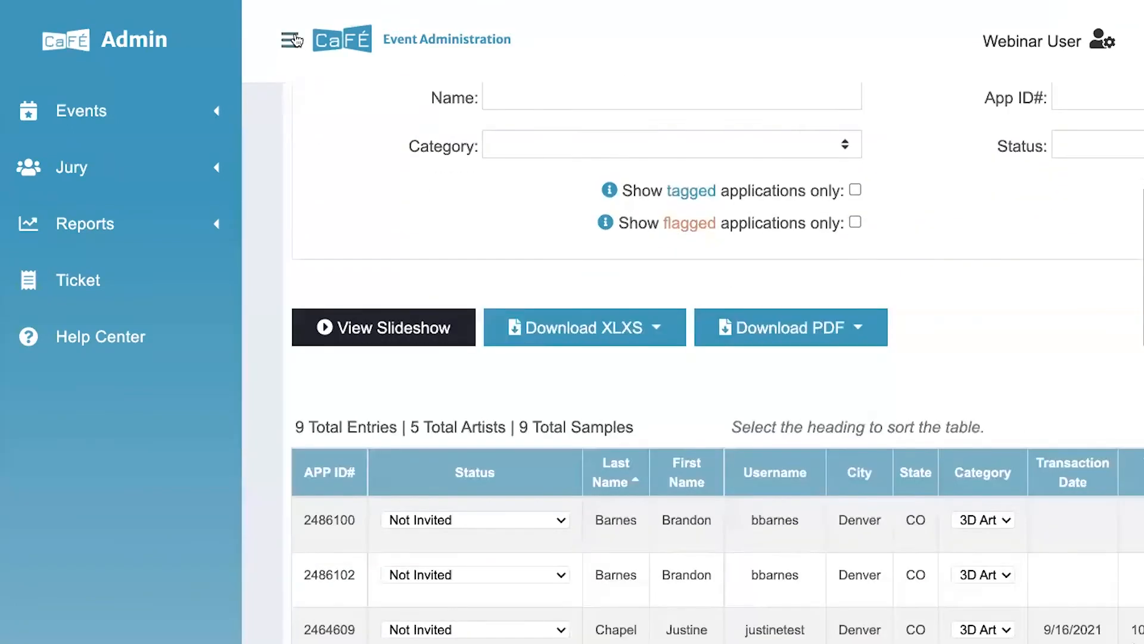
{"action": "left_click", "coordinate": [294, 40]}
{"action": "scroll", "coordinate": [295, 92], "scroll_direction": "down", "scroll_amount": 6}
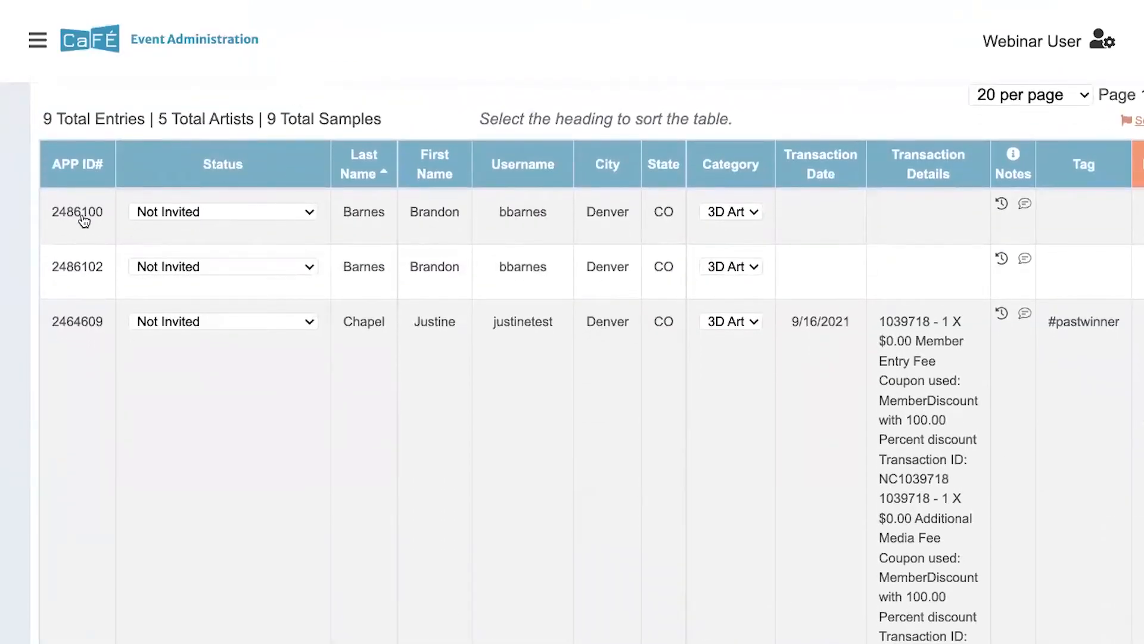
{"action": "scroll", "coordinate": [83, 222], "scroll_direction": "up", "scroll_amount": 1}
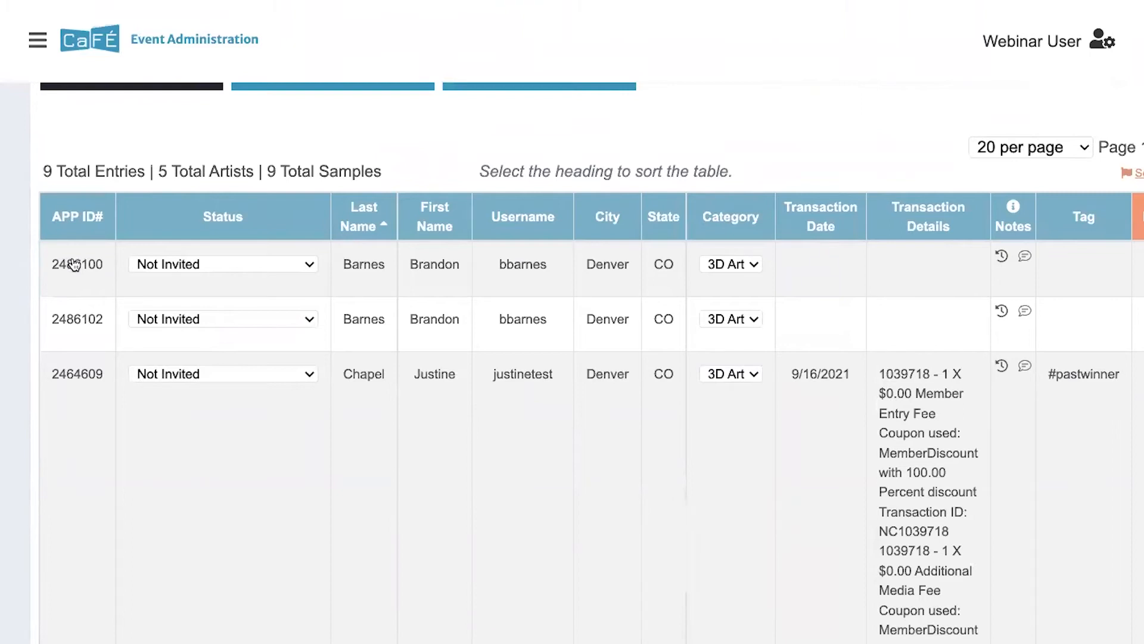
Open application 2464609 and scroll to its Emails log showing the sent results message
{"action": "left_click", "coordinate": [64, 375]}
{"action": "left_click", "coordinate": [289, 38]}
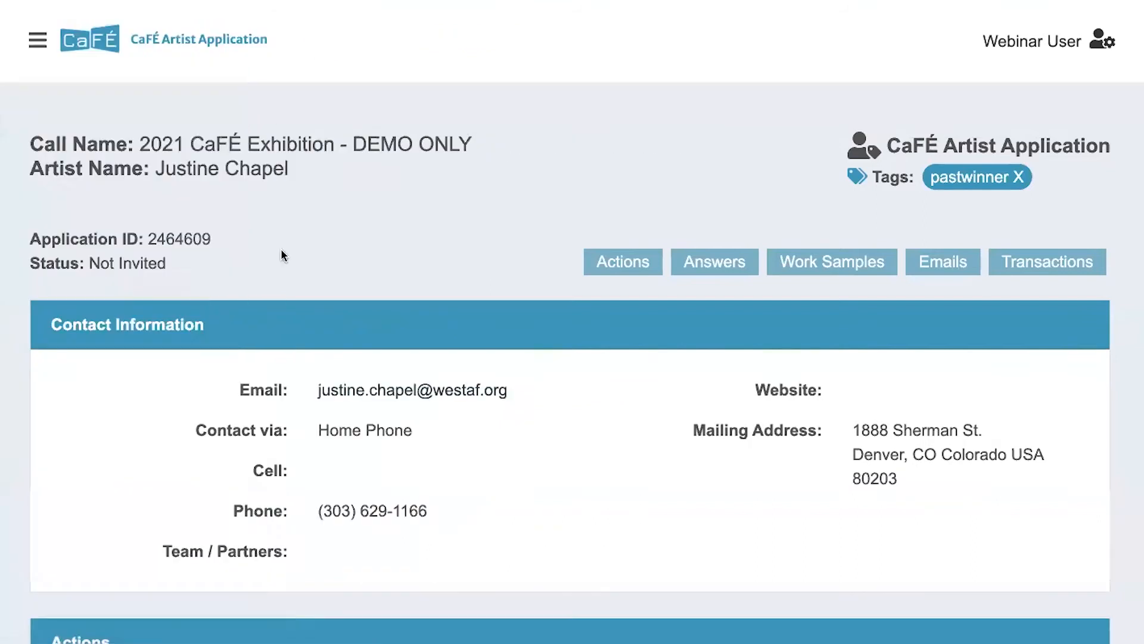
{"action": "scroll", "coordinate": [281, 253], "scroll_direction": "down", "scroll_amount": 20}
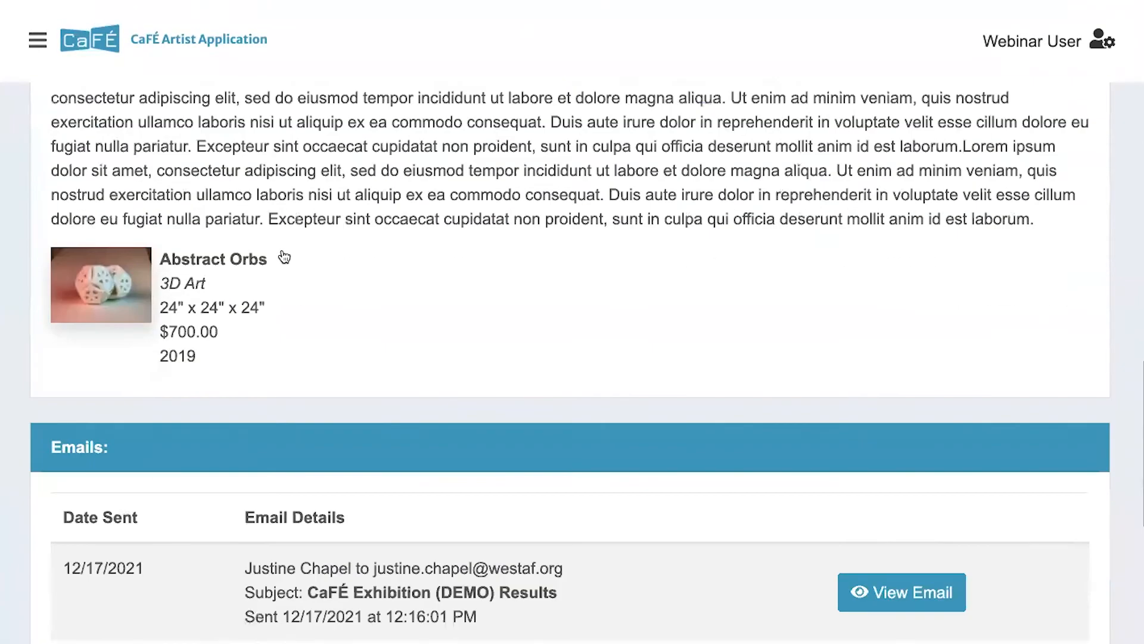
{"action": "scroll", "coordinate": [284, 256], "scroll_direction": "down", "scroll_amount": 4}
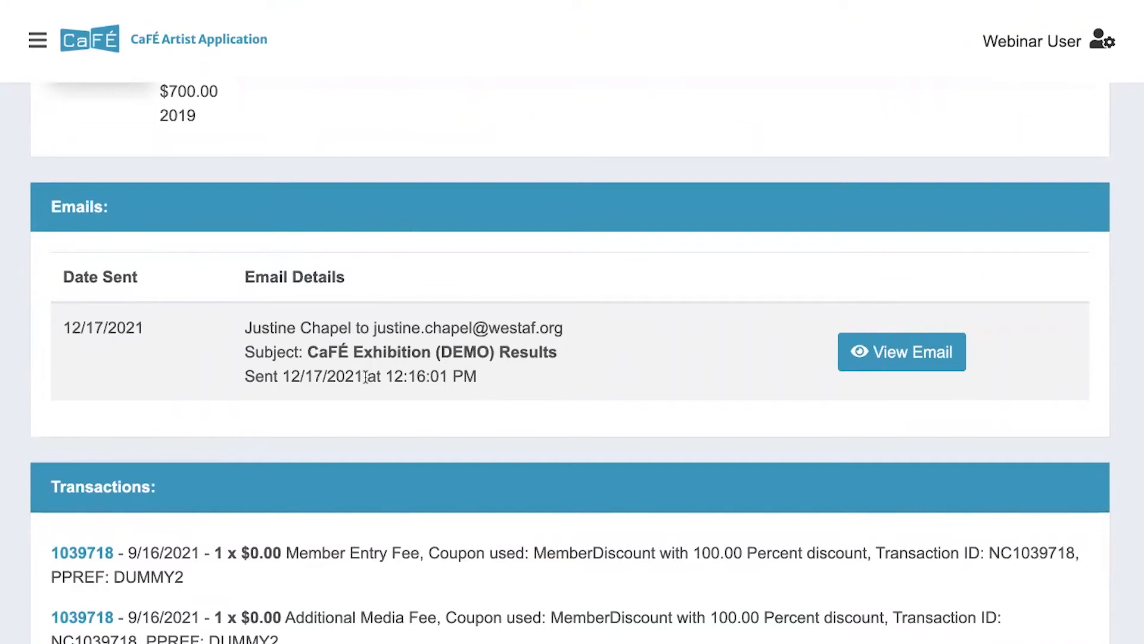
Open the applicant's sent results email and highlight its greeting line
{"action": "left_click", "coordinate": [888, 363]}
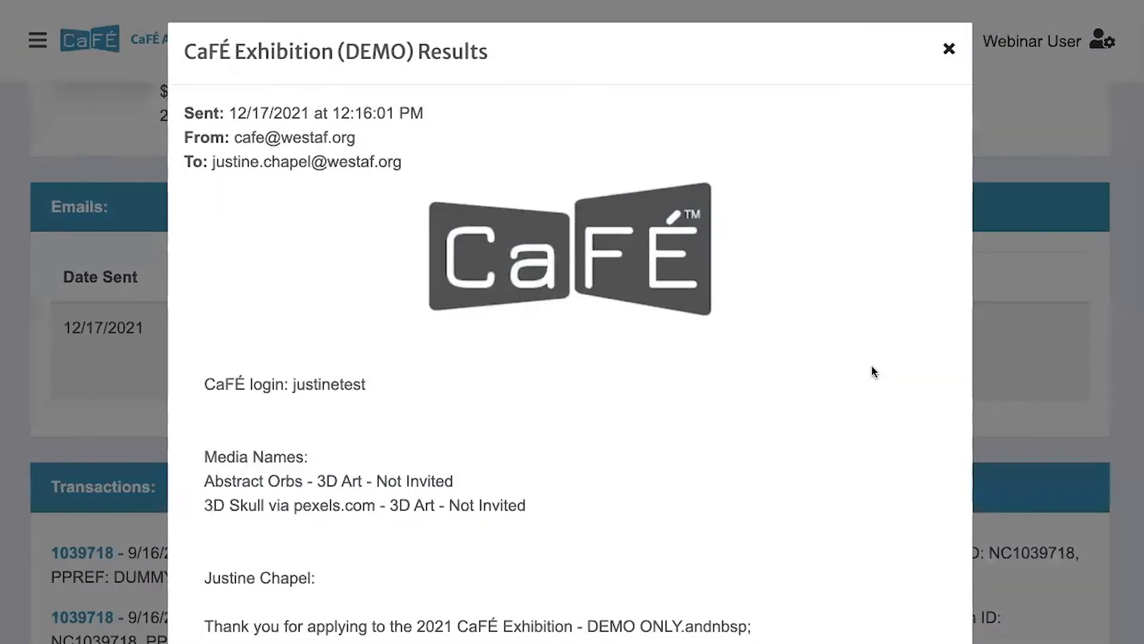
{"action": "scroll", "coordinate": [871, 370], "scroll_direction": "down", "scroll_amount": 5}
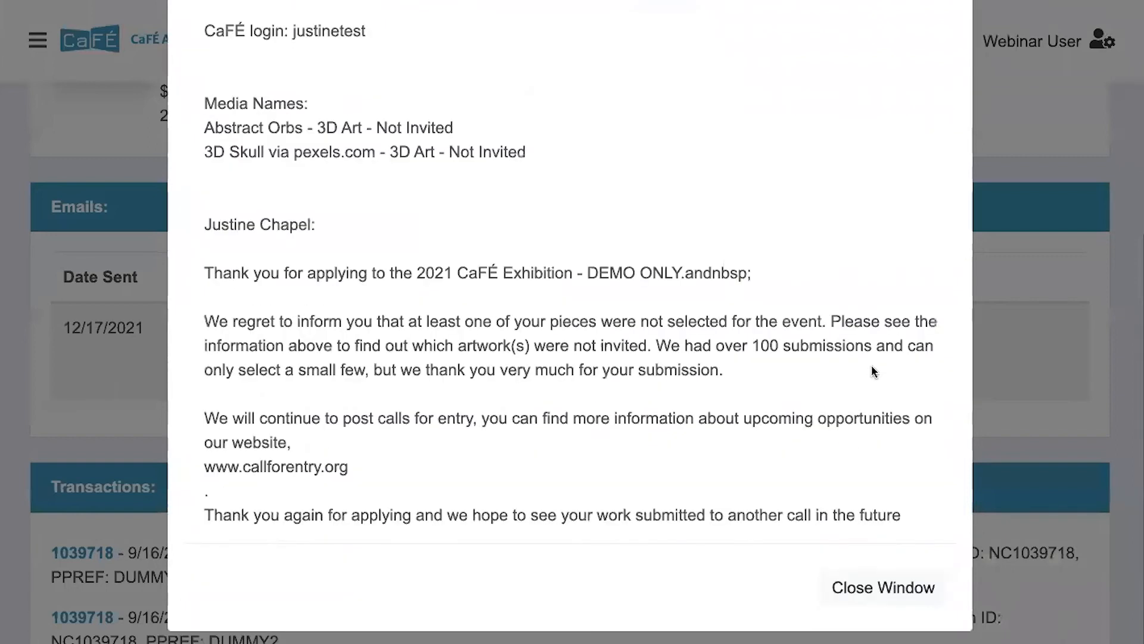
{"action": "scroll", "coordinate": [872, 369], "scroll_direction": "up", "scroll_amount": 3}
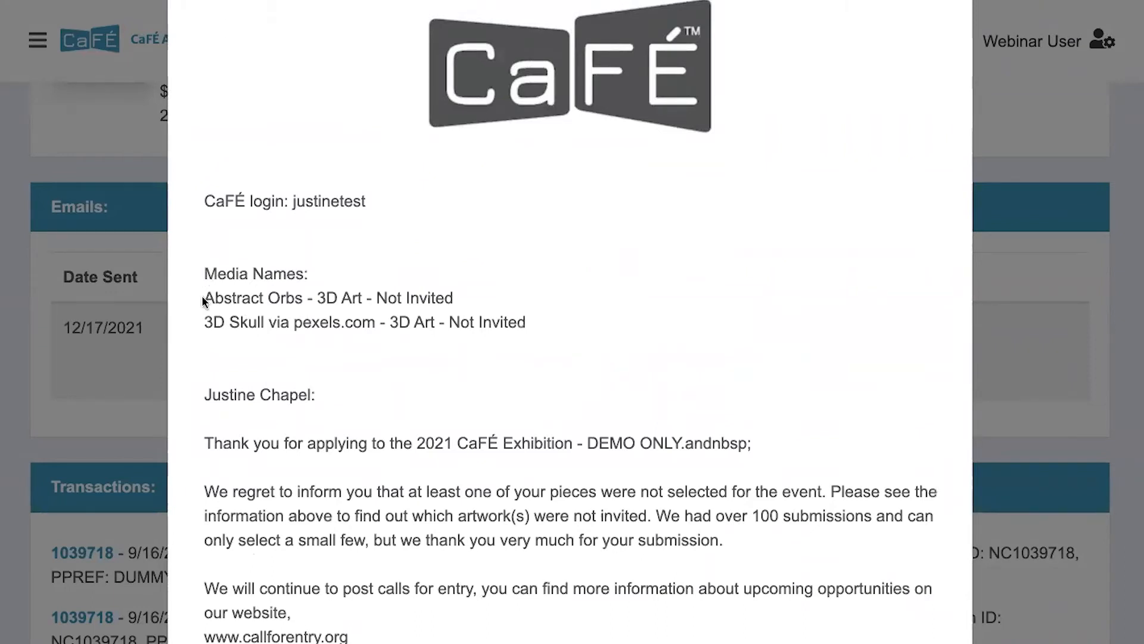
{"action": "left_click_drag", "start_coordinate": [203, 395], "coordinate": [325, 399]}
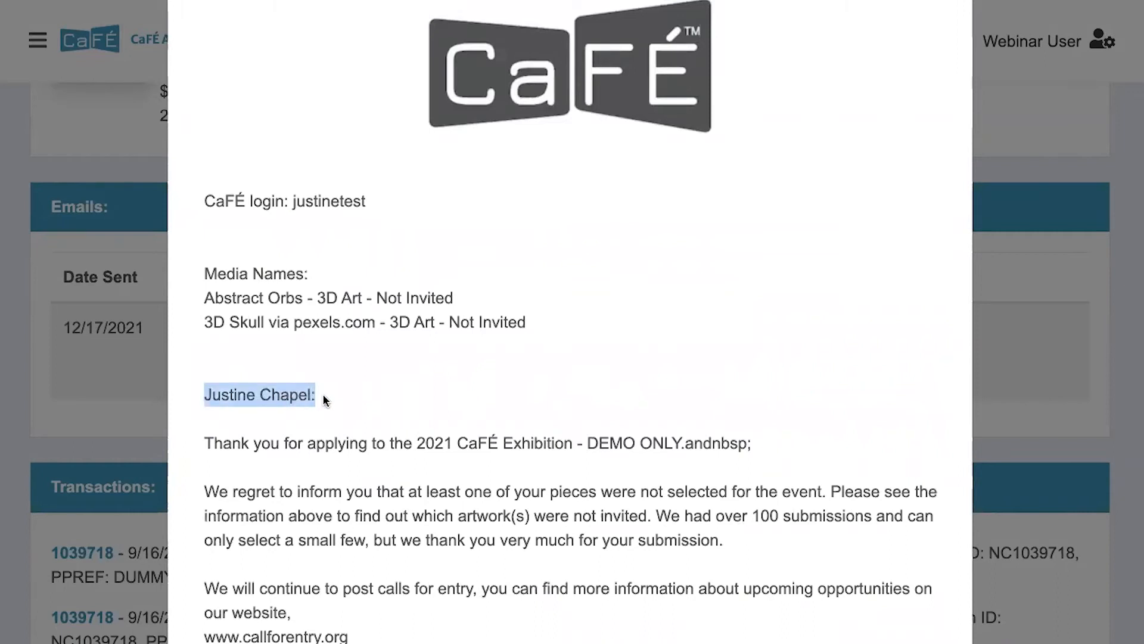
{"action": "left_click", "coordinate": [312, 325]}
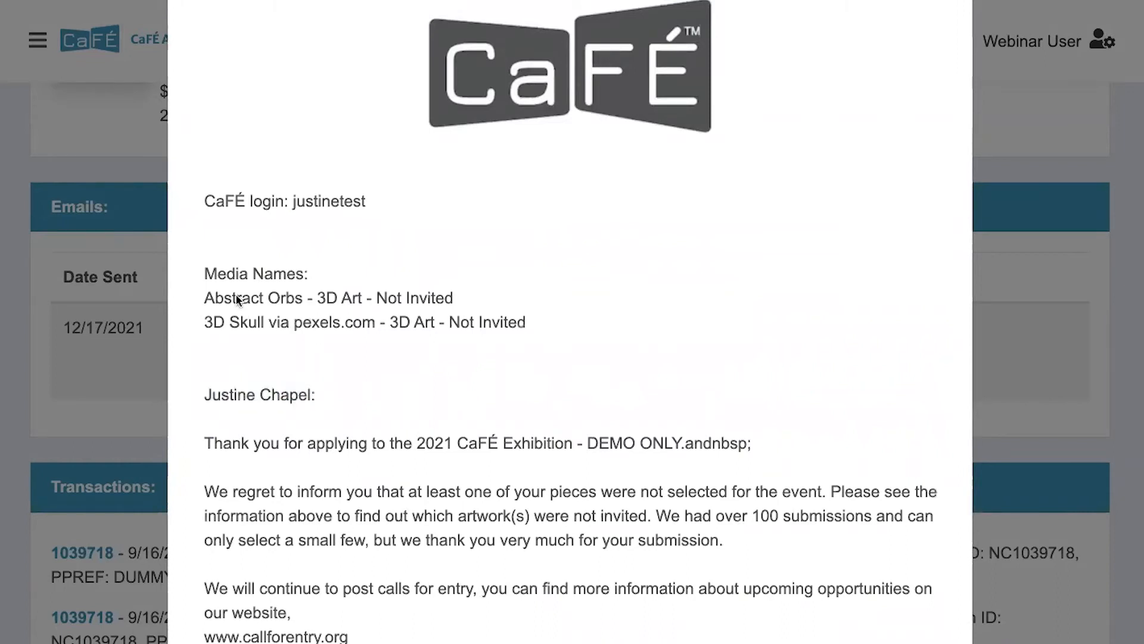
Highlight Abstract Orbs and its 3D Art category, then scroll through the remaining artwork statuses
{"action": "left_click_drag", "start_coordinate": [204, 292], "coordinate": [301, 302]}
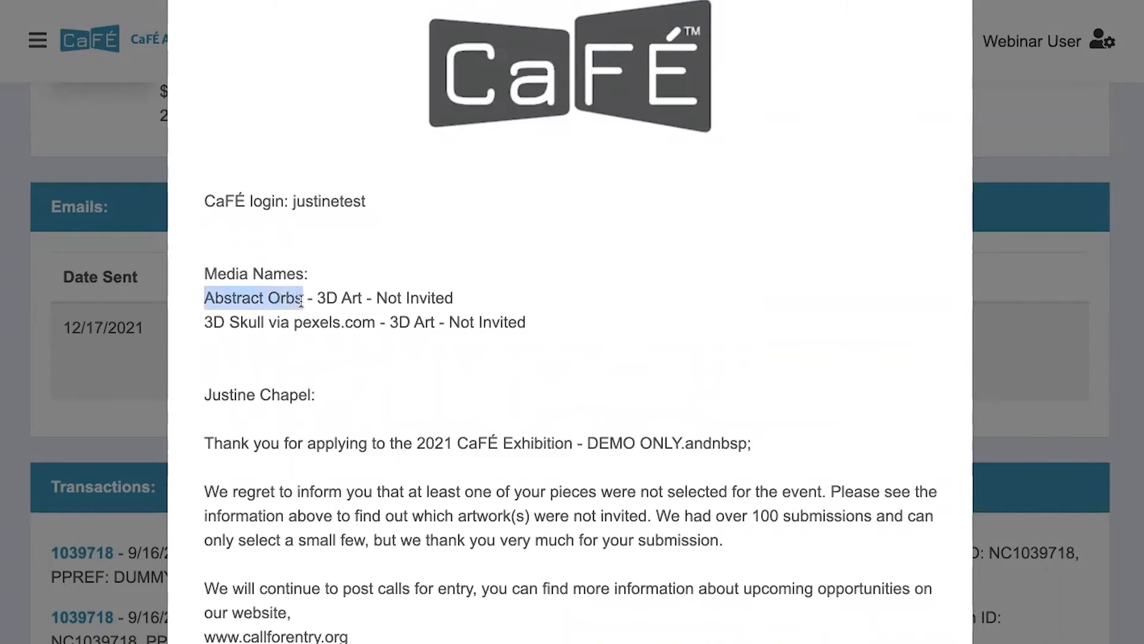
{"action": "left_click_drag", "start_coordinate": [316, 297], "coordinate": [453, 299]}
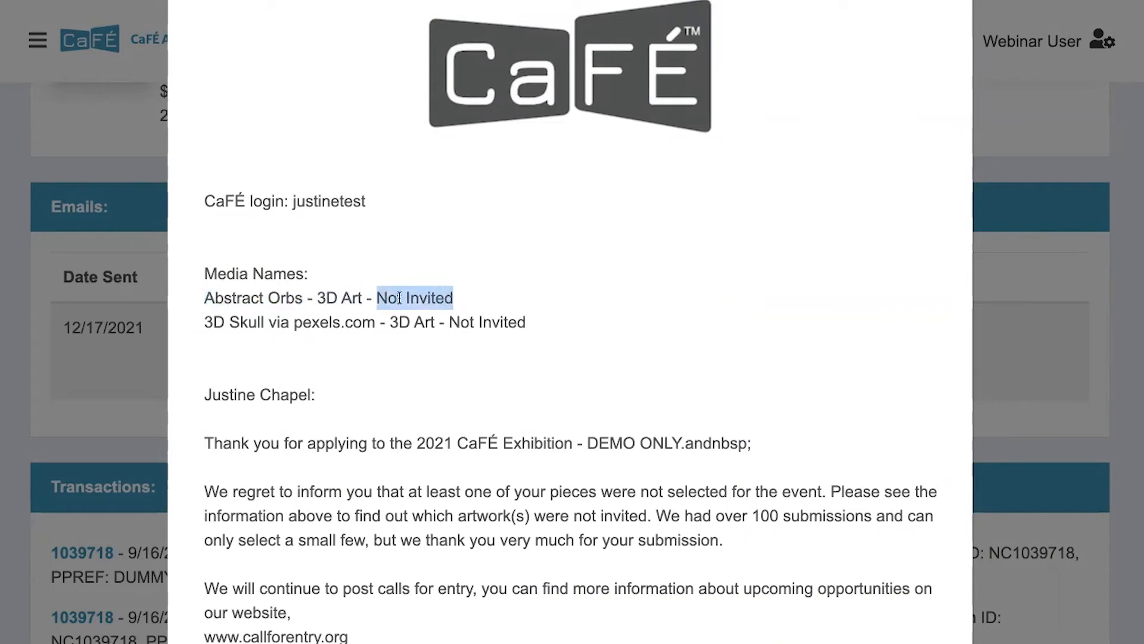
{"action": "left_click", "coordinate": [274, 385]}
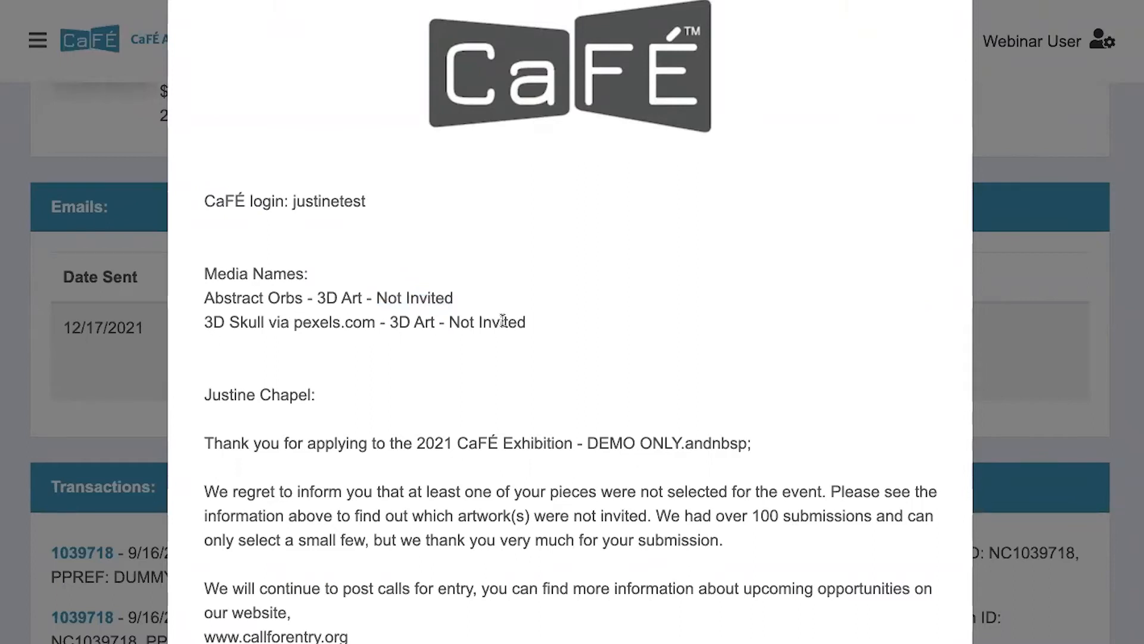
{"action": "scroll", "coordinate": [502, 320], "scroll_direction": "down", "scroll_amount": 1}
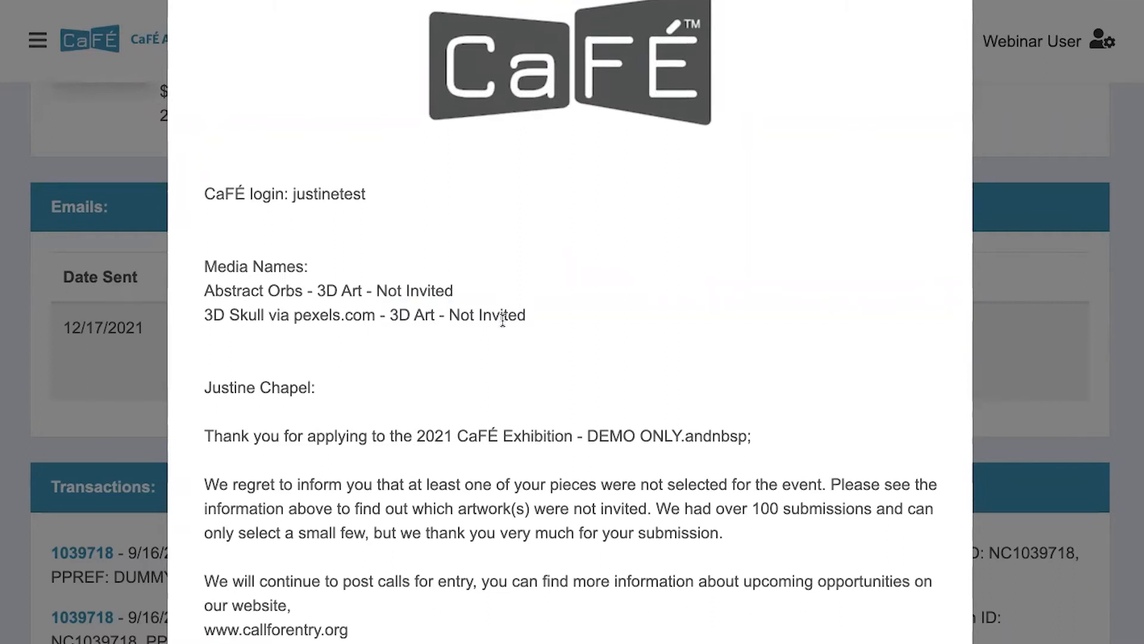
{"action": "scroll", "coordinate": [502, 321], "scroll_direction": "down", "scroll_amount": 3}
Close the email and open the Events Communication Bounce Report
{"action": "left_click", "coordinate": [1031, 254]}
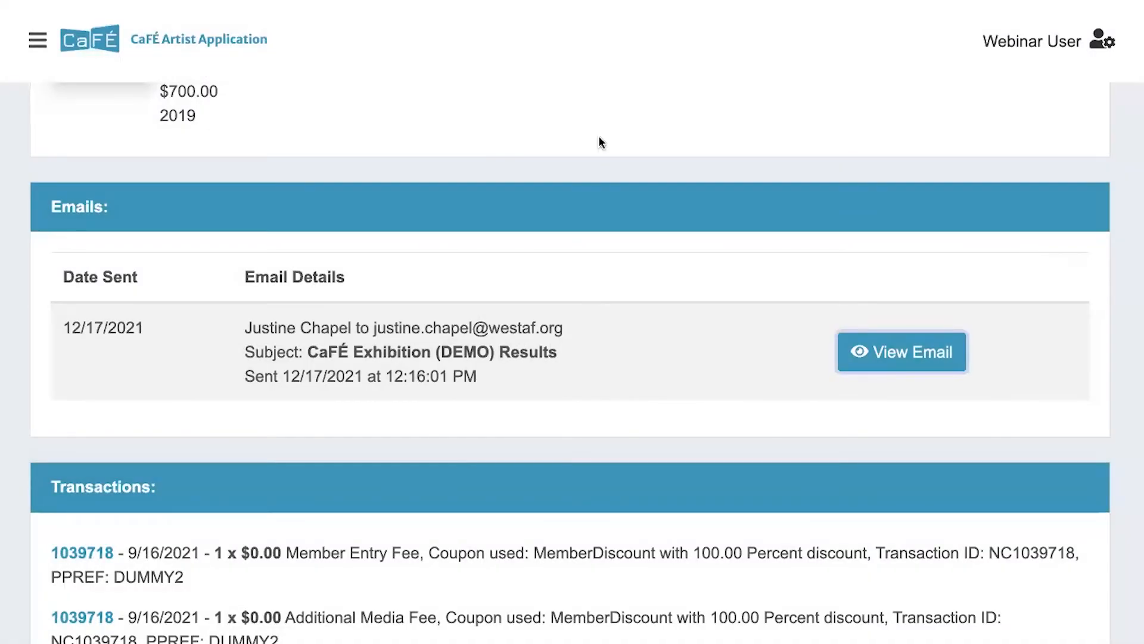
{"action": "left_click", "coordinate": [31, 44]}
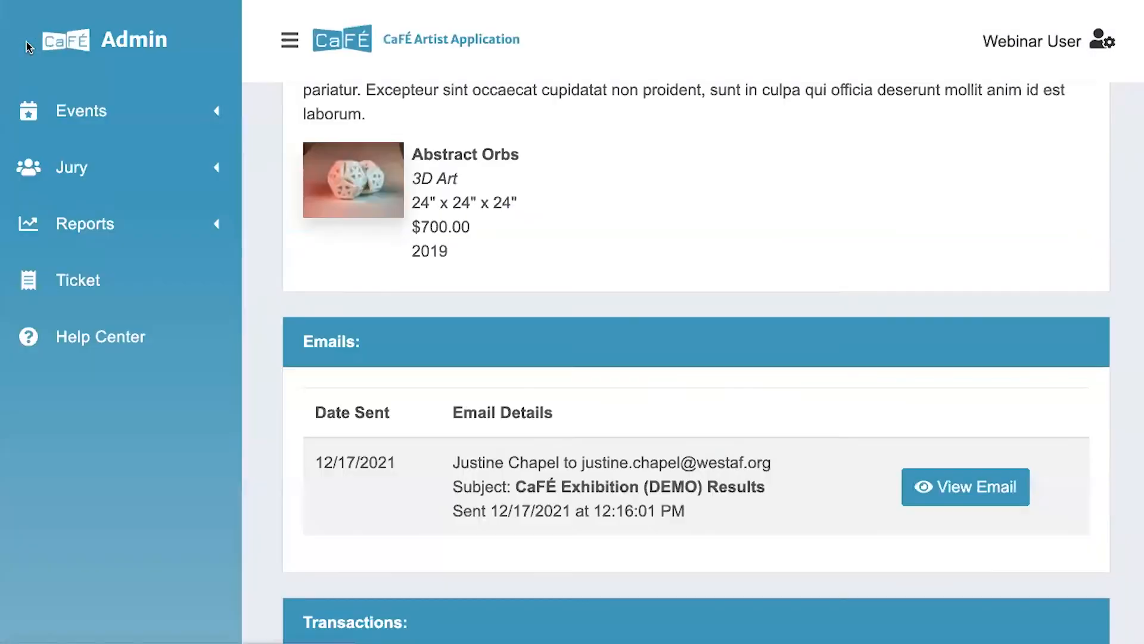
{"action": "left_click", "coordinate": [78, 224]}
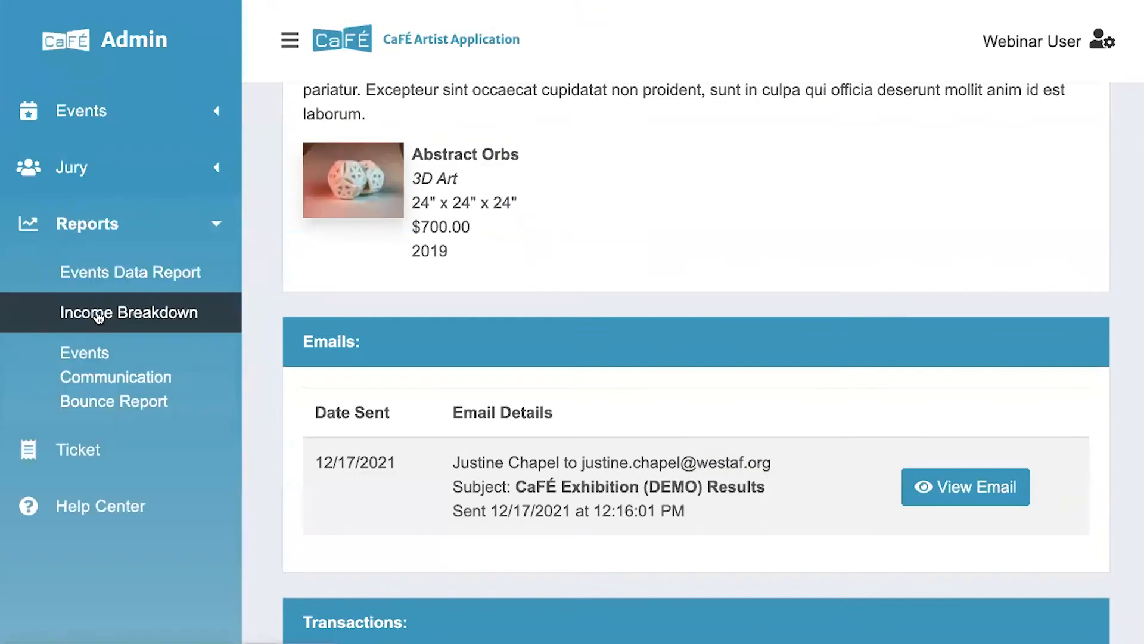
{"action": "left_click", "coordinate": [90, 381]}
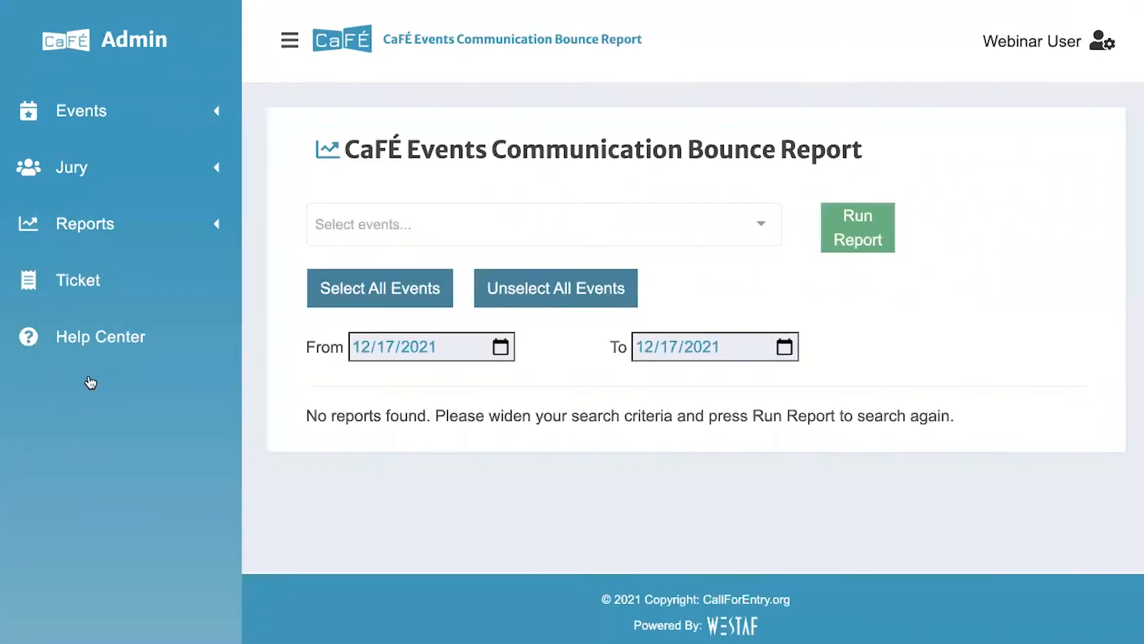
Run the bounce report for 2021 CaFÉ Exhibition - DEMO ONLY, which returns no results
{"action": "left_click", "coordinate": [289, 40]}
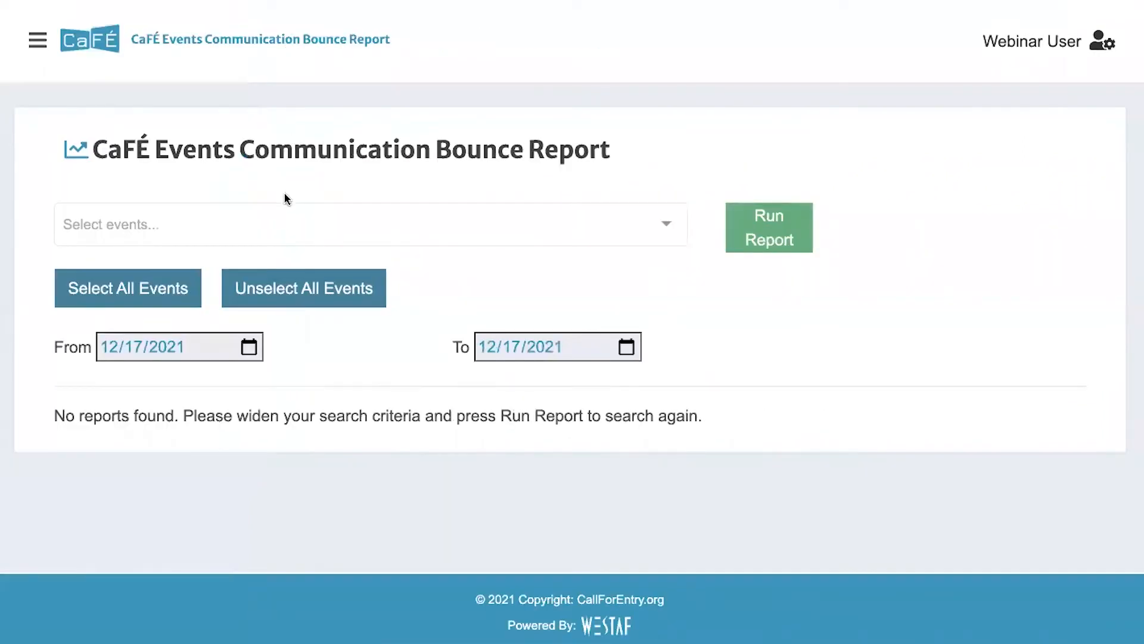
{"action": "left_click", "coordinate": [281, 203]}
{"action": "left_click", "coordinate": [264, 254]}
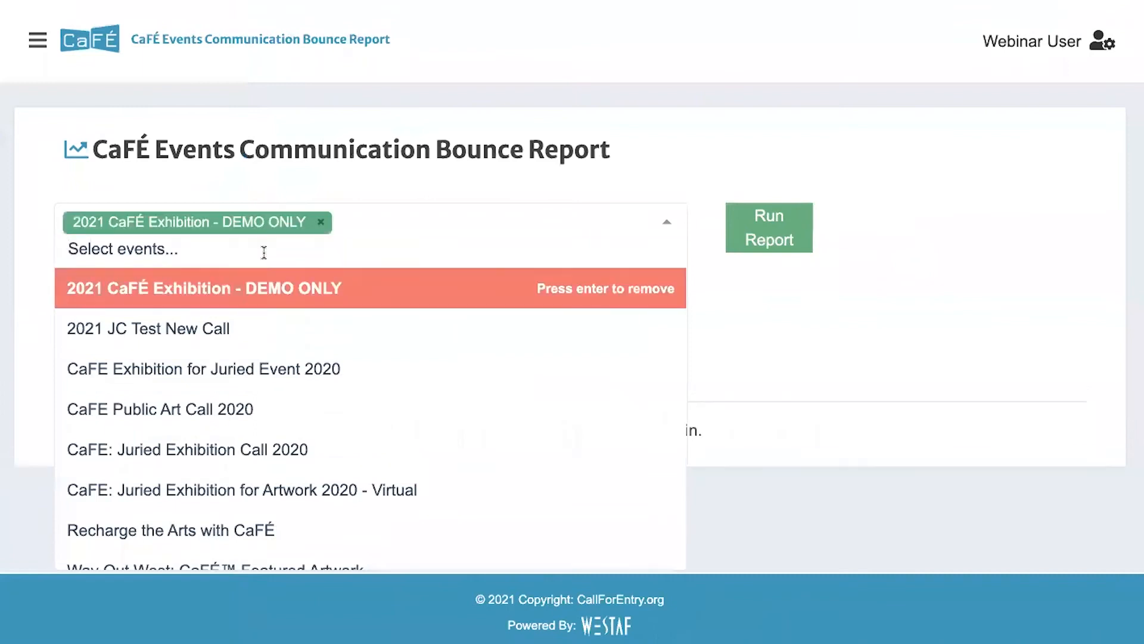
{"action": "left_click", "coordinate": [702, 127]}
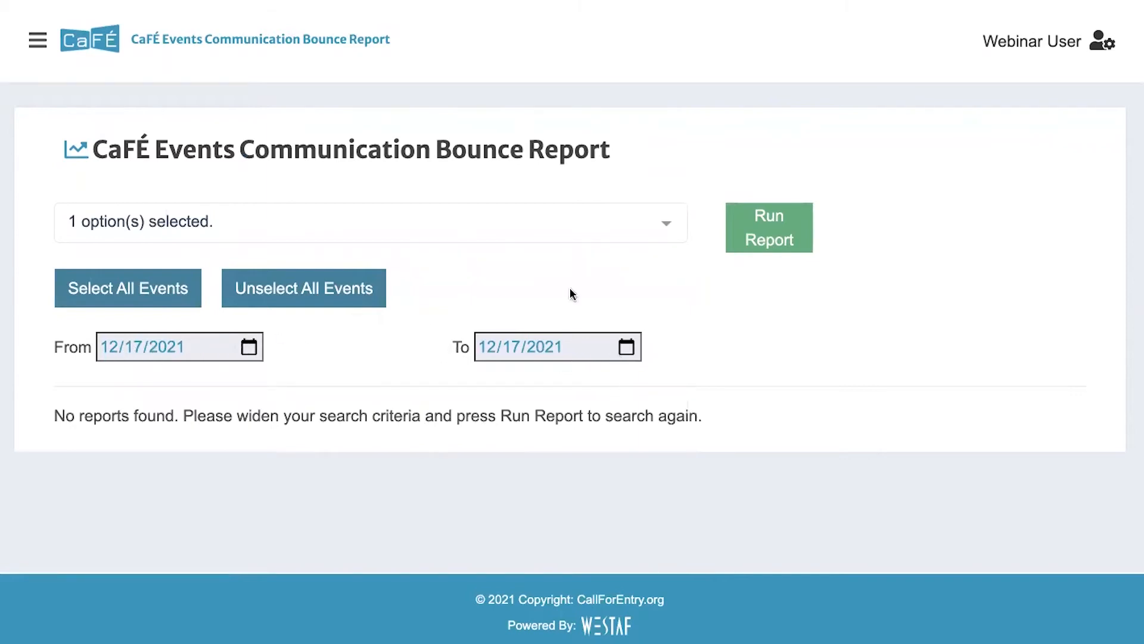
{"action": "left_click", "coordinate": [749, 236]}
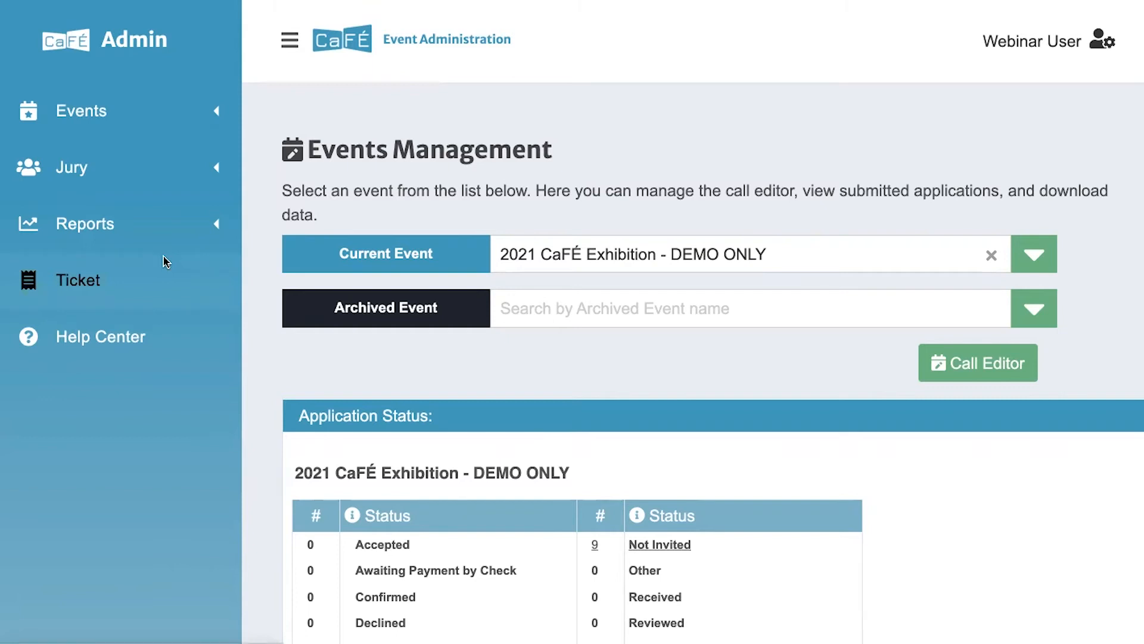
Open Jury Administration and locate the Jury Status setting under Setup
{"action": "left_click", "coordinate": [138, 184]}
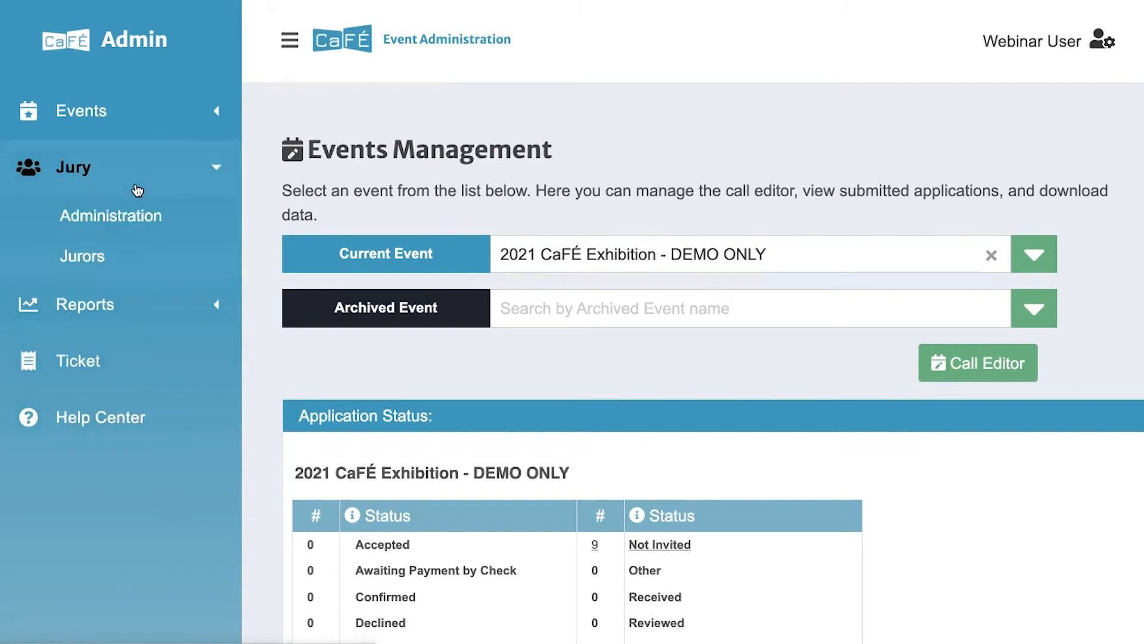
{"action": "left_click", "coordinate": [118, 227]}
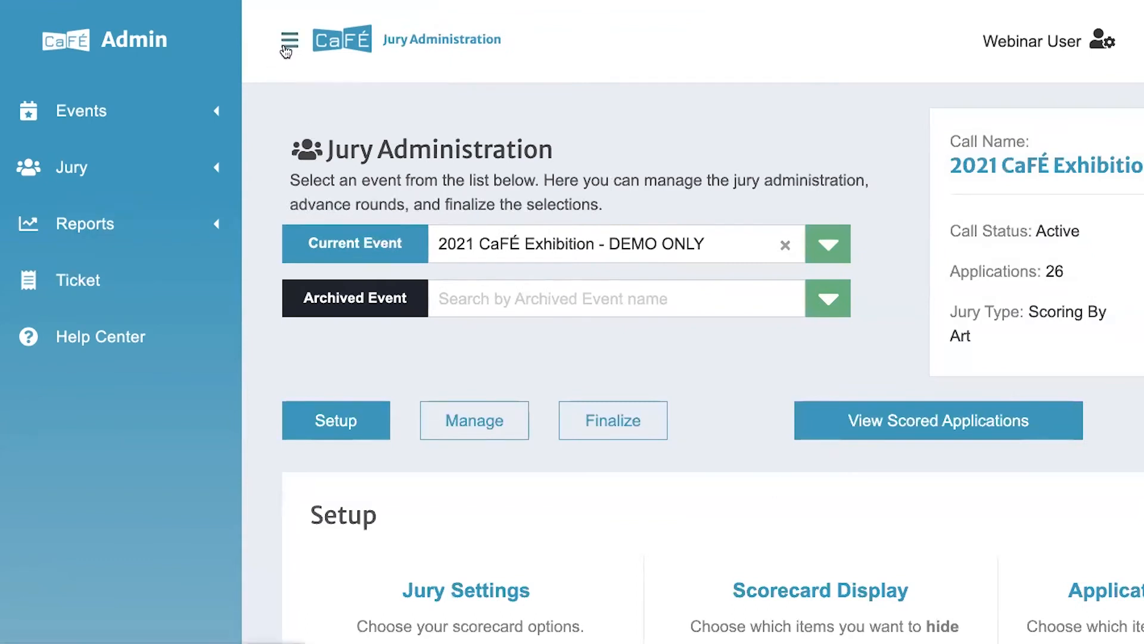
{"action": "left_click", "coordinate": [287, 52]}
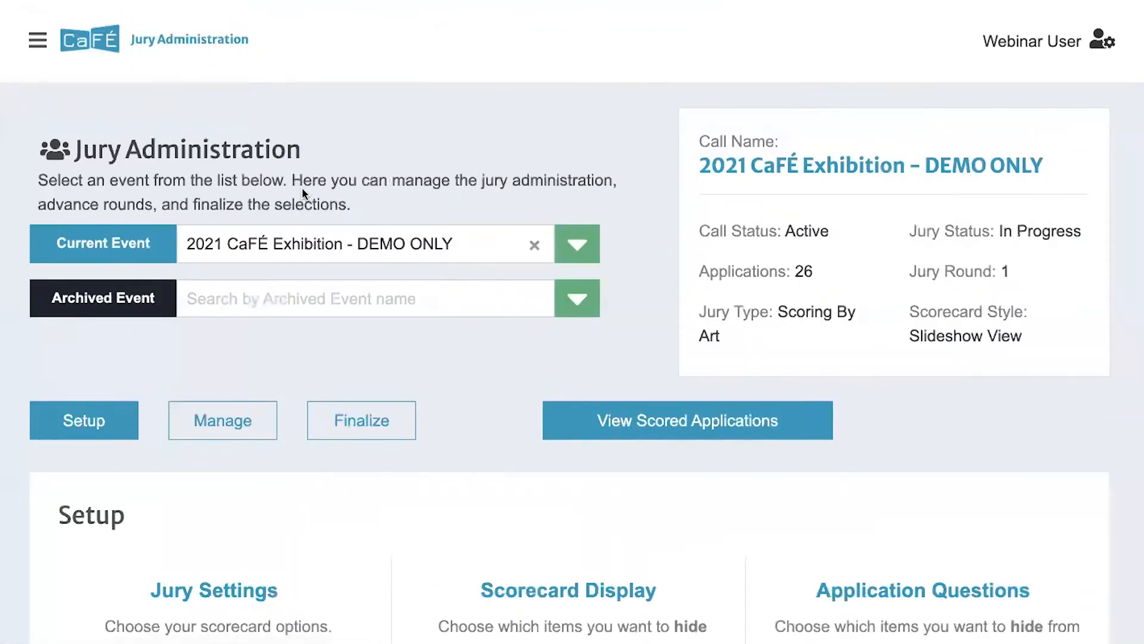
{"action": "scroll", "coordinate": [302, 187], "scroll_direction": "down", "scroll_amount": 2}
{"action": "scroll", "coordinate": [302, 187], "scroll_direction": "down", "scroll_amount": 4}
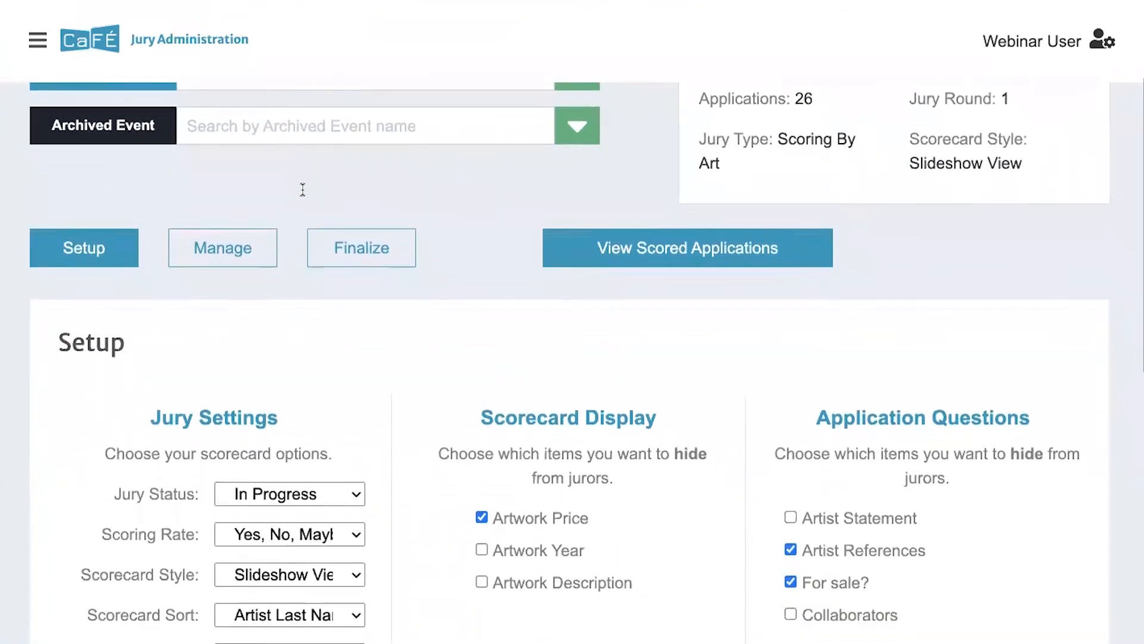
{"action": "scroll", "coordinate": [302, 188], "scroll_direction": "down", "scroll_amount": 3}
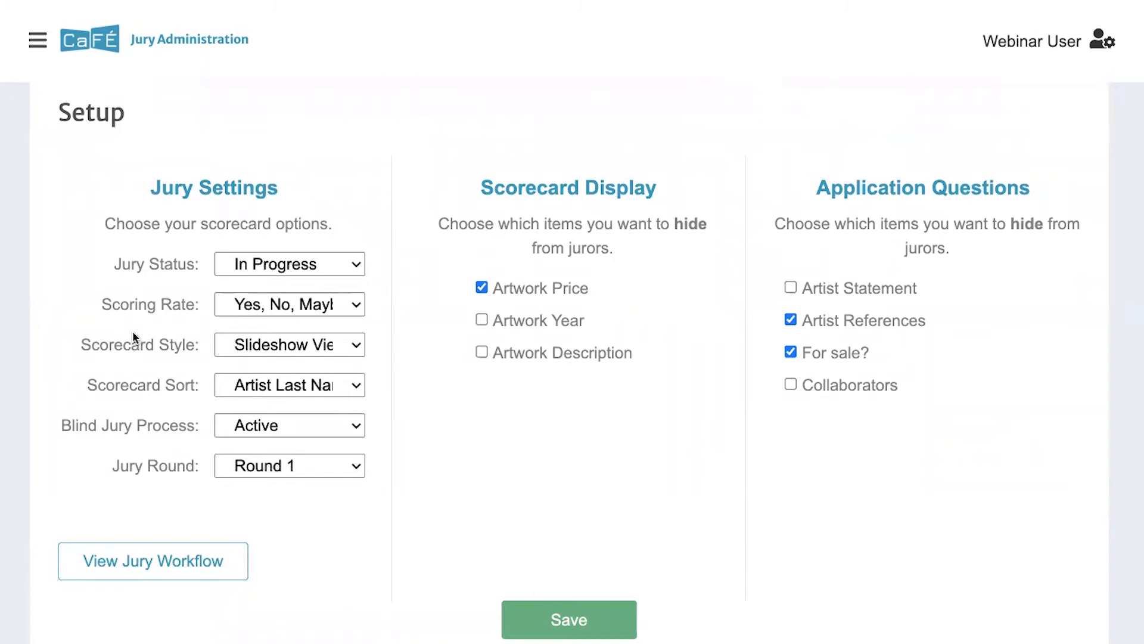
{"action": "left_click_drag", "start_coordinate": [113, 264], "coordinate": [197, 266]}
{"action": "left_click", "coordinate": [210, 249]}
Set the Jury Status to Complete, then stay on the artist's entries page
{"action": "left_click", "coordinate": [273, 264]}
{"action": "left_click", "coordinate": [273, 287]}
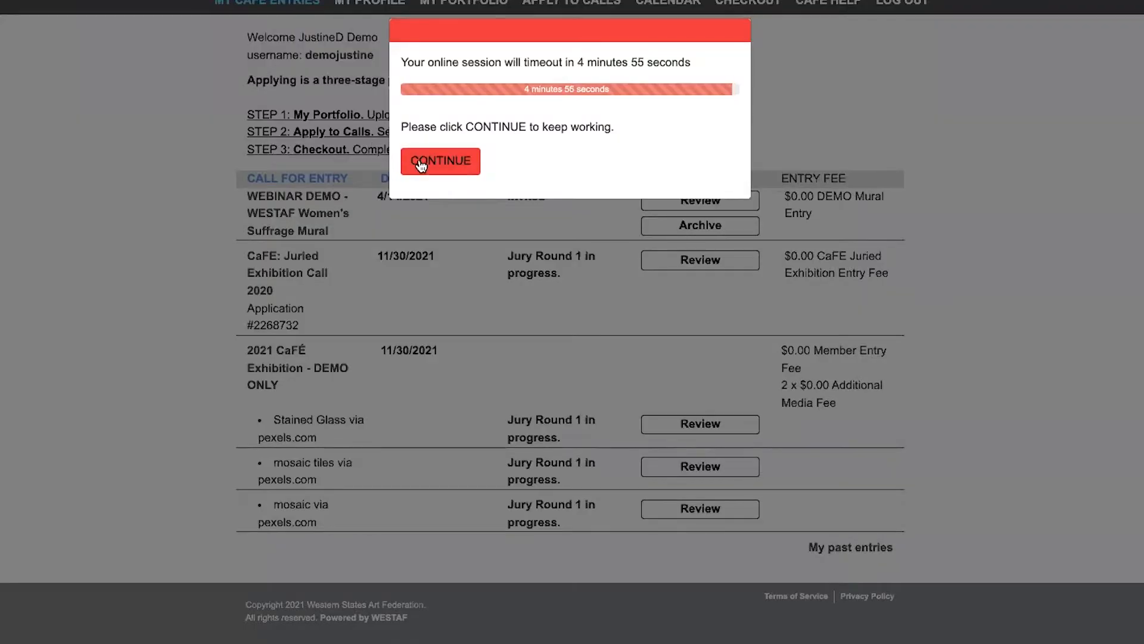
{"action": "left_click", "coordinate": [420, 158]}
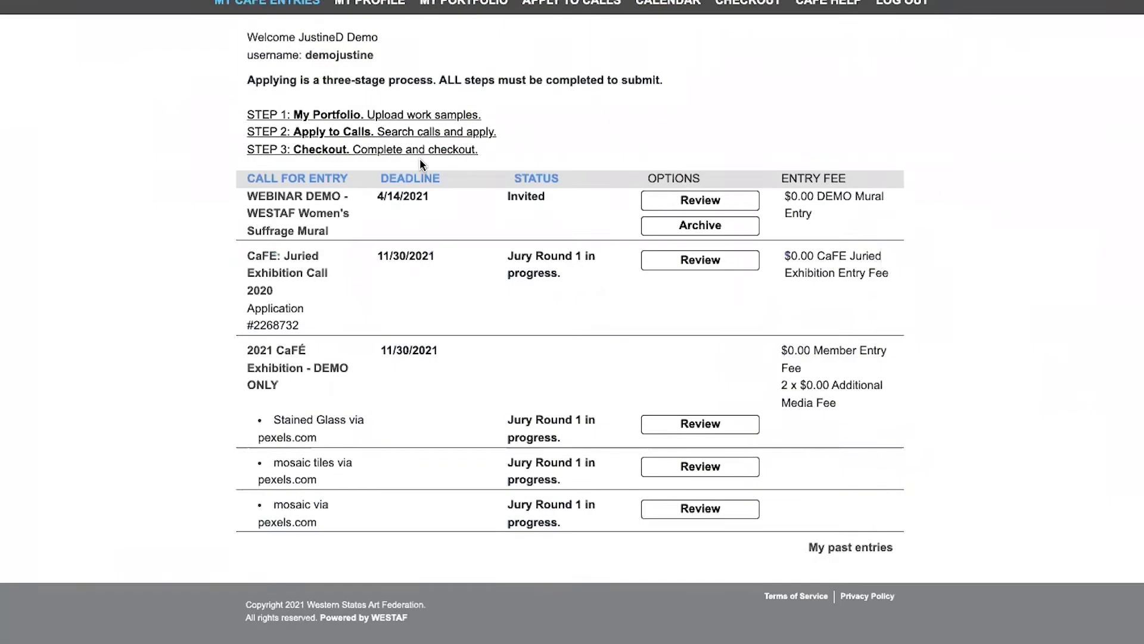
{"action": "scroll", "coordinate": [420, 158], "scroll_direction": "up", "scroll_amount": 2}
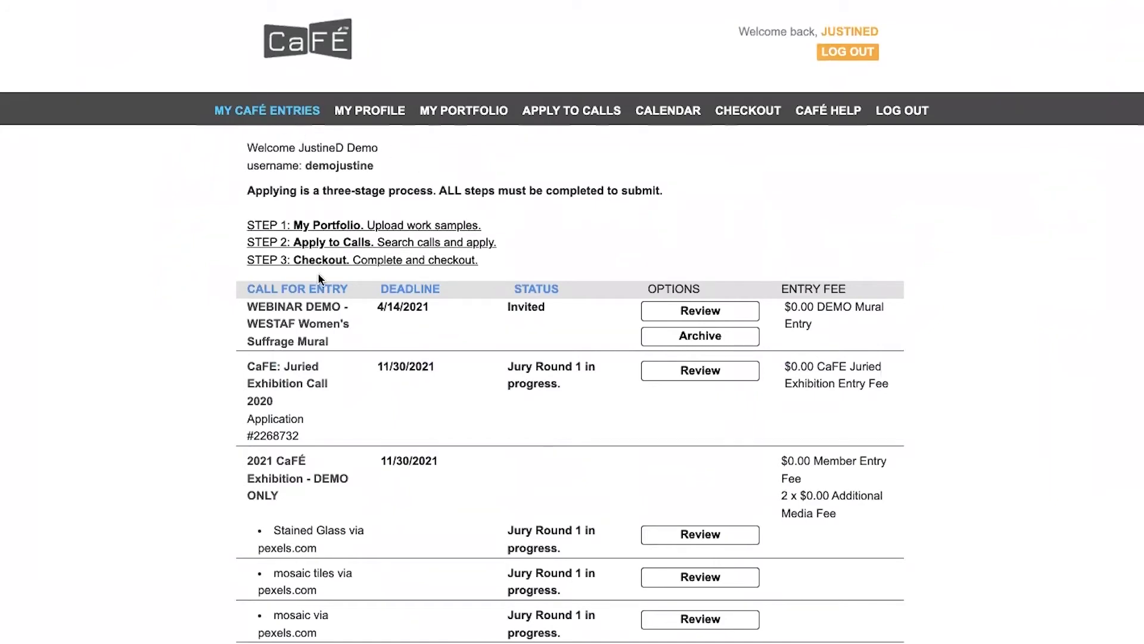
Confirm the demo exhibition's entries still read 'Jury Round 1 in progress' in My CaFÉ Entries
{"action": "scroll", "coordinate": [333, 324], "scroll_direction": "down", "scroll_amount": 2}
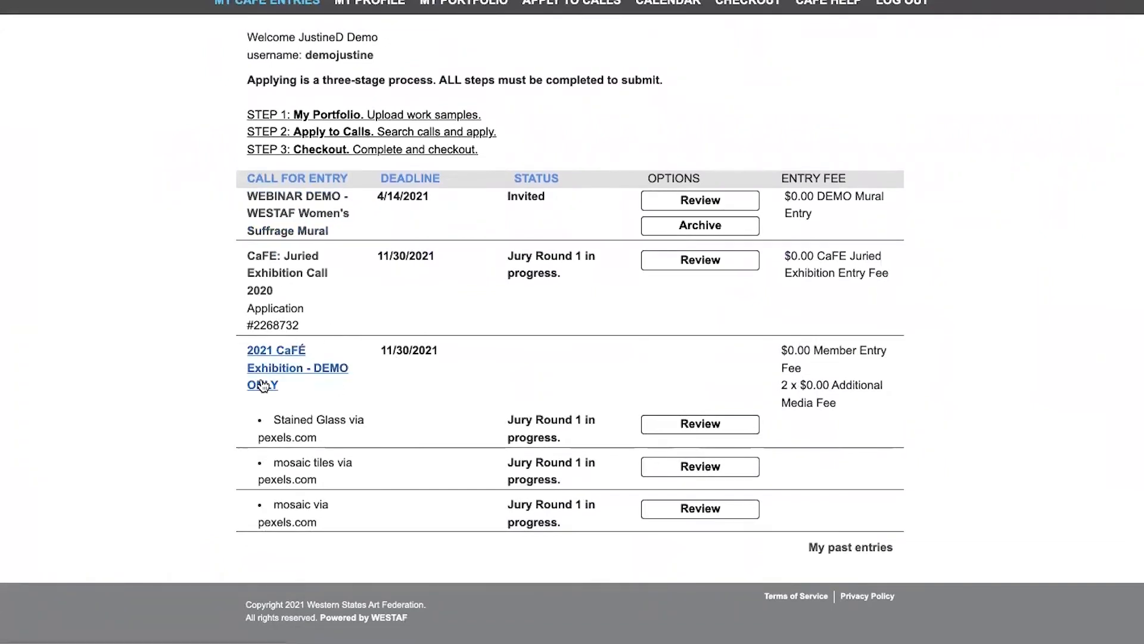
{"action": "mouse_move", "coordinate": [509, 422]}
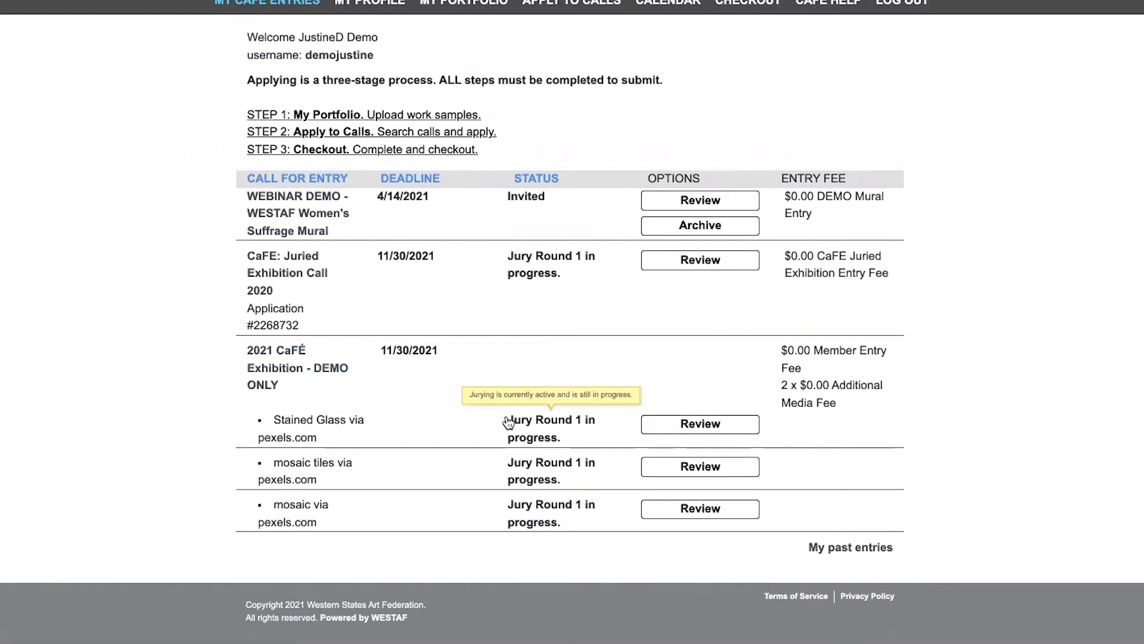
{"action": "left_click_drag", "start_coordinate": [494, 420], "coordinate": [572, 434]}
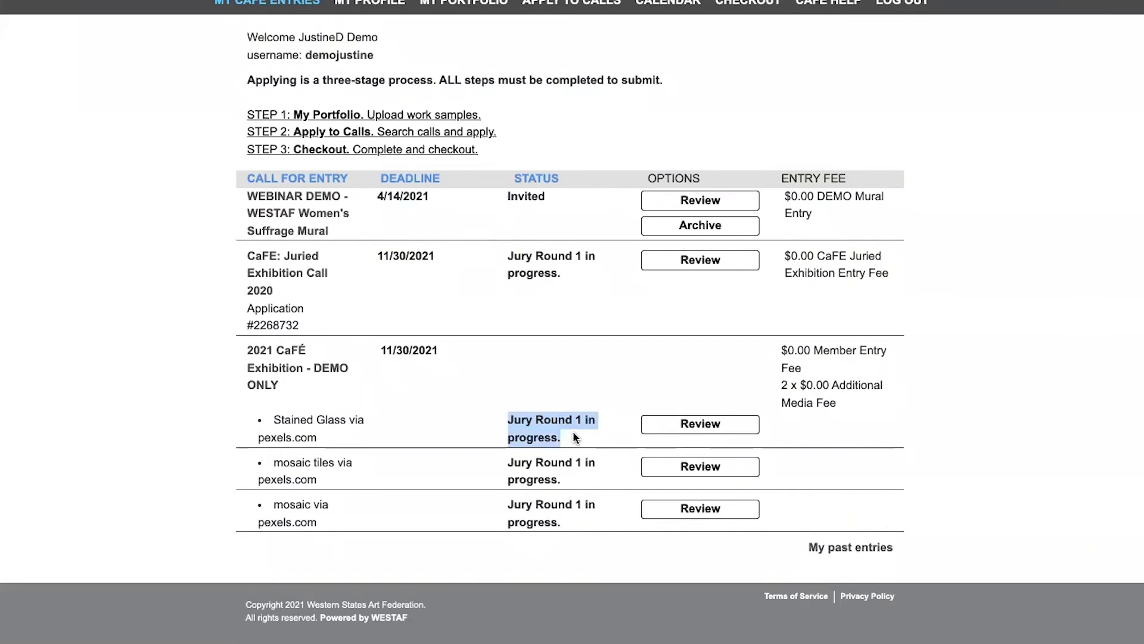
{"action": "left_click", "coordinate": [547, 165]}
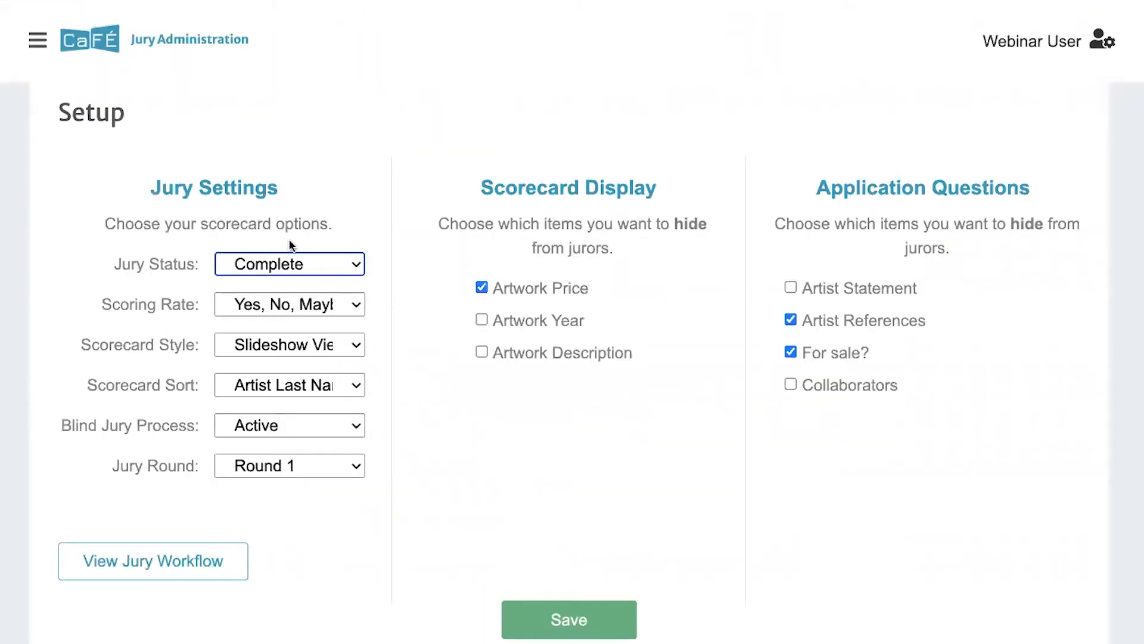
Keep Complete as the Jury Status and save the jury settings
{"action": "left_click", "coordinate": [230, 258]}
{"action": "left_click", "coordinate": [409, 315]}
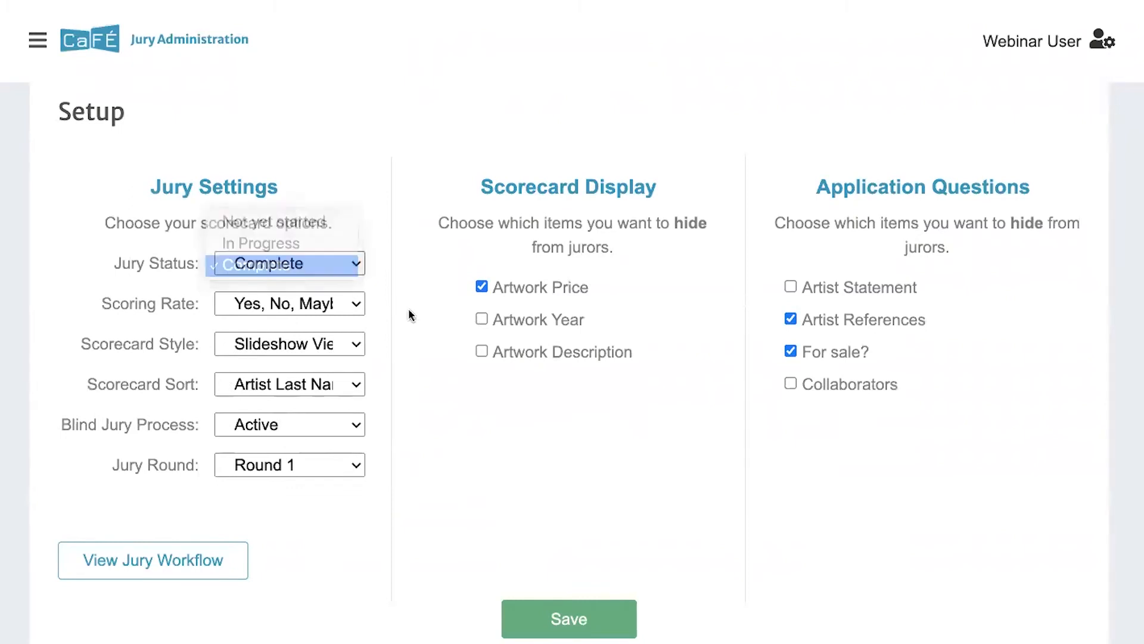
{"action": "scroll", "coordinate": [426, 338], "scroll_direction": "down", "scroll_amount": 1}
{"action": "left_click", "coordinate": [546, 614]}
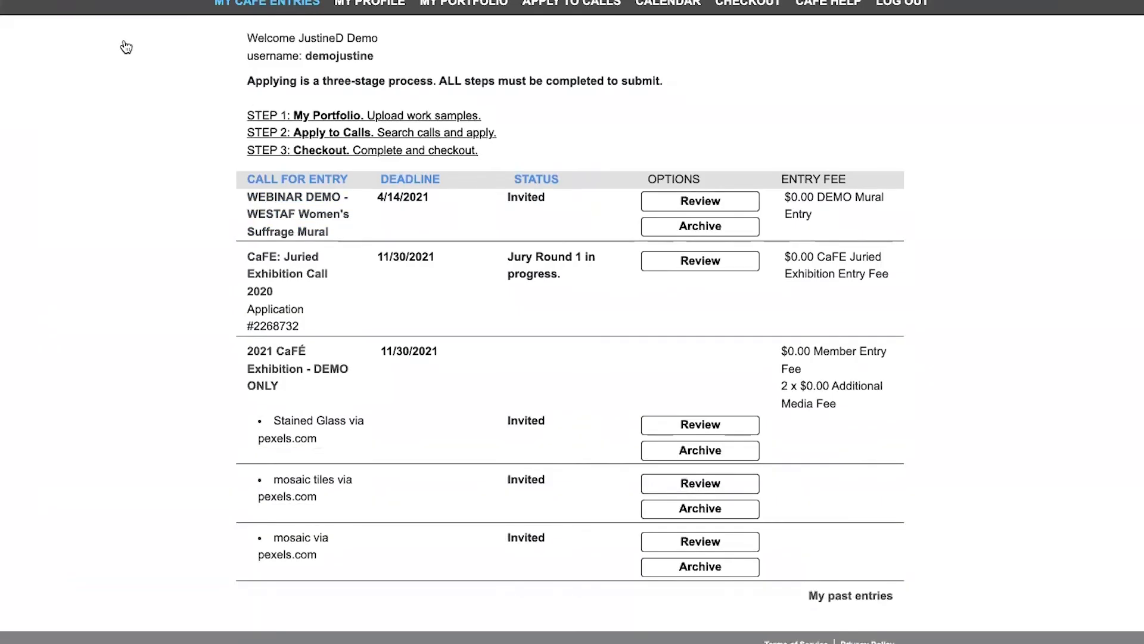
{"action": "scroll", "coordinate": [406, 455], "scroll_direction": "down", "scroll_amount": 1}
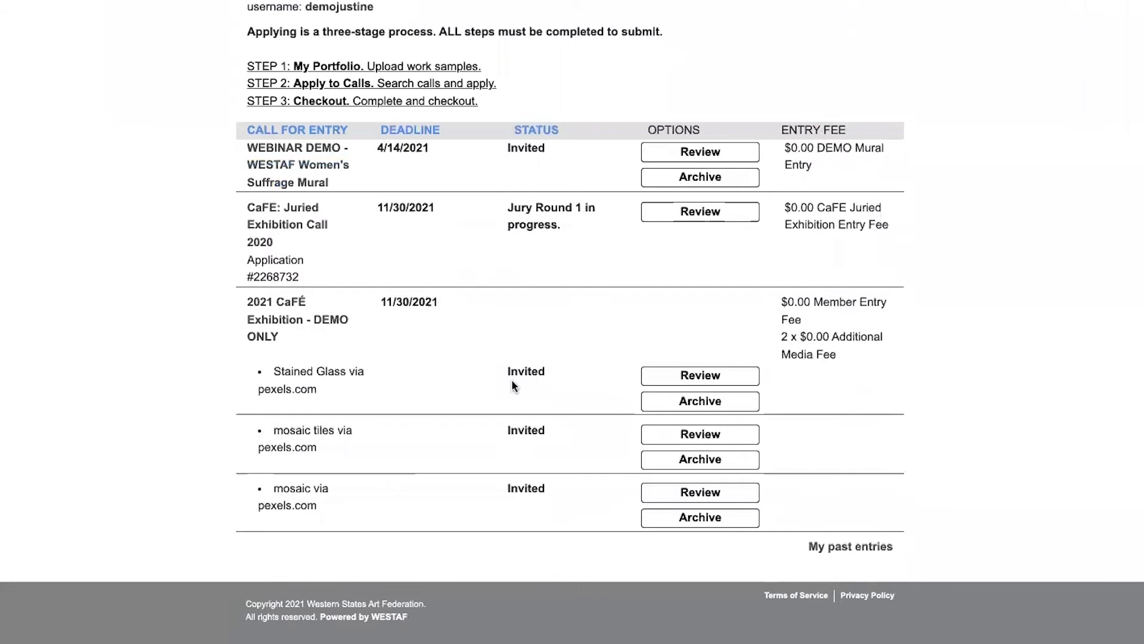
{"action": "mouse_move", "coordinate": [513, 373]}
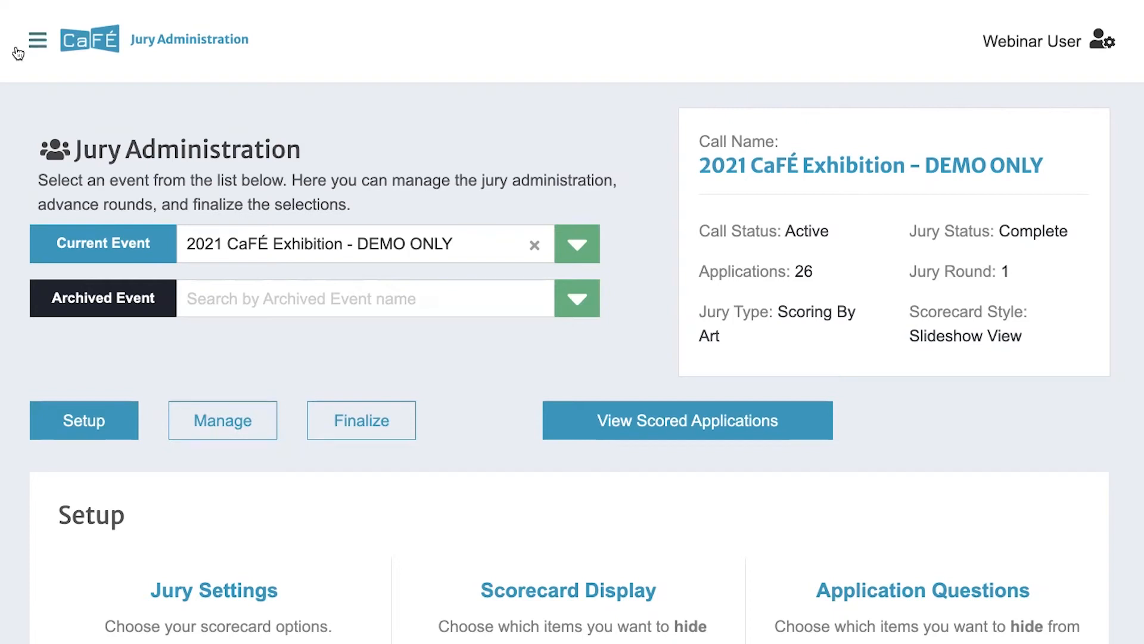
Open a help ticket form and choose 2021 CaFÉ Exhibition - DEMO ONLY as its event
{"action": "left_click", "coordinate": [38, 40]}
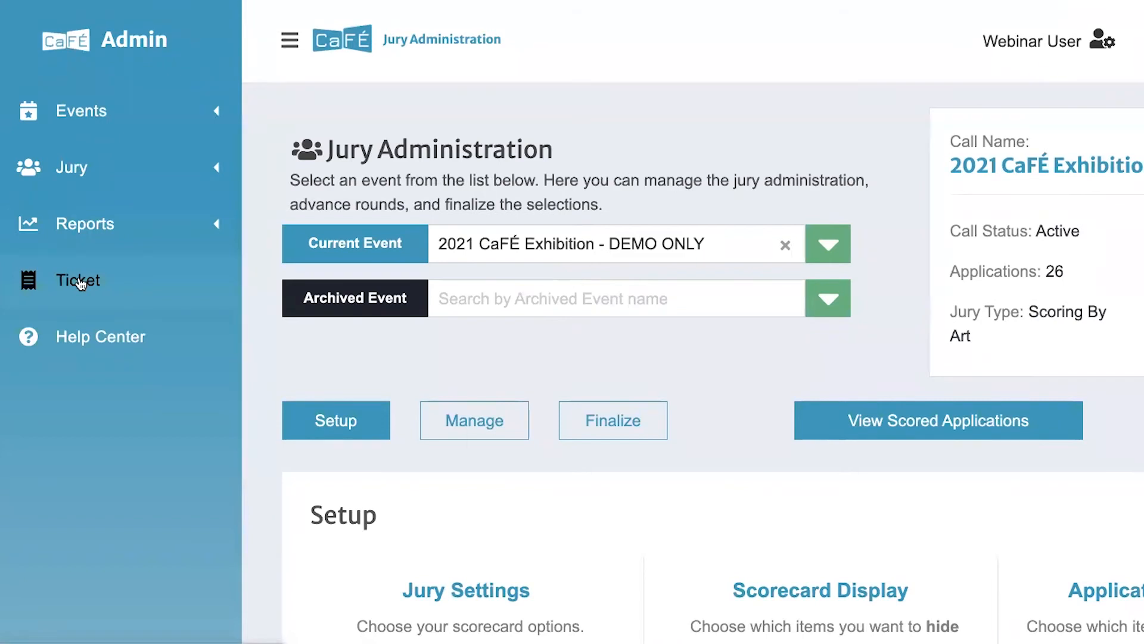
{"action": "left_click", "coordinate": [81, 282]}
{"action": "left_click", "coordinate": [290, 39]}
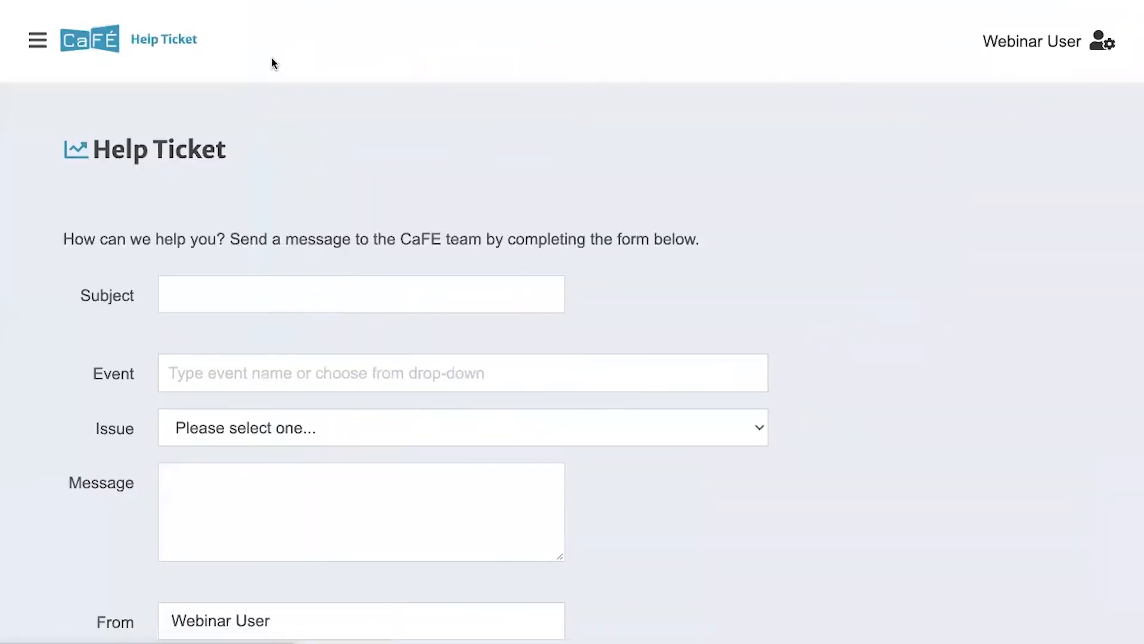
{"action": "scroll", "coordinate": [227, 154], "scroll_direction": "down", "scroll_amount": 1}
{"action": "scroll", "coordinate": [226, 155], "scroll_direction": "down", "scroll_amount": 1}
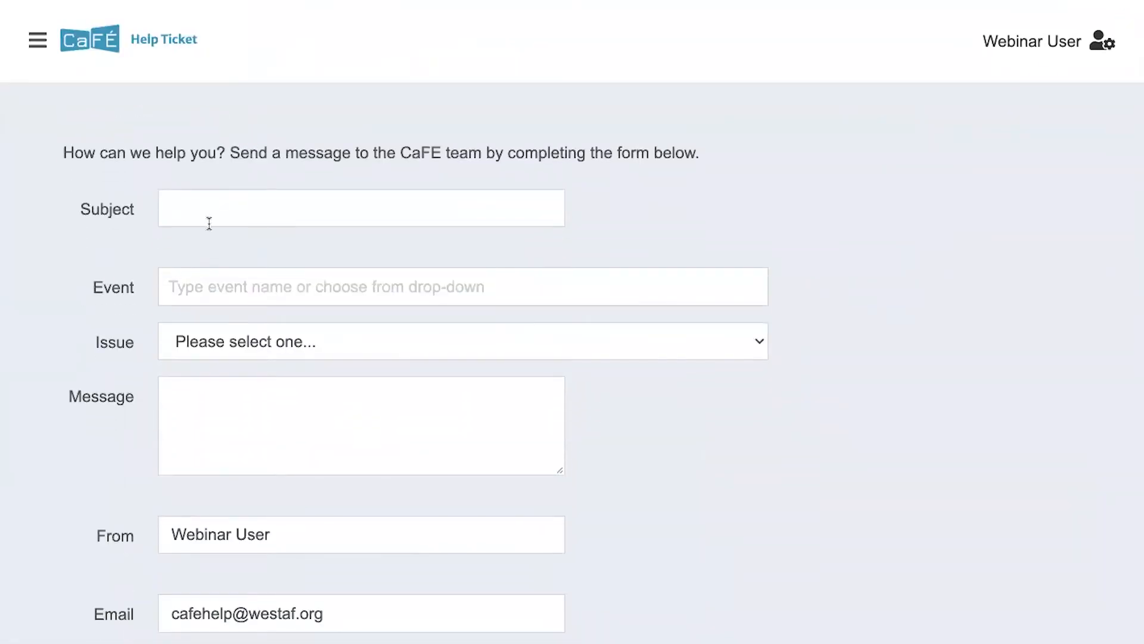
{"action": "left_click", "coordinate": [186, 292]}
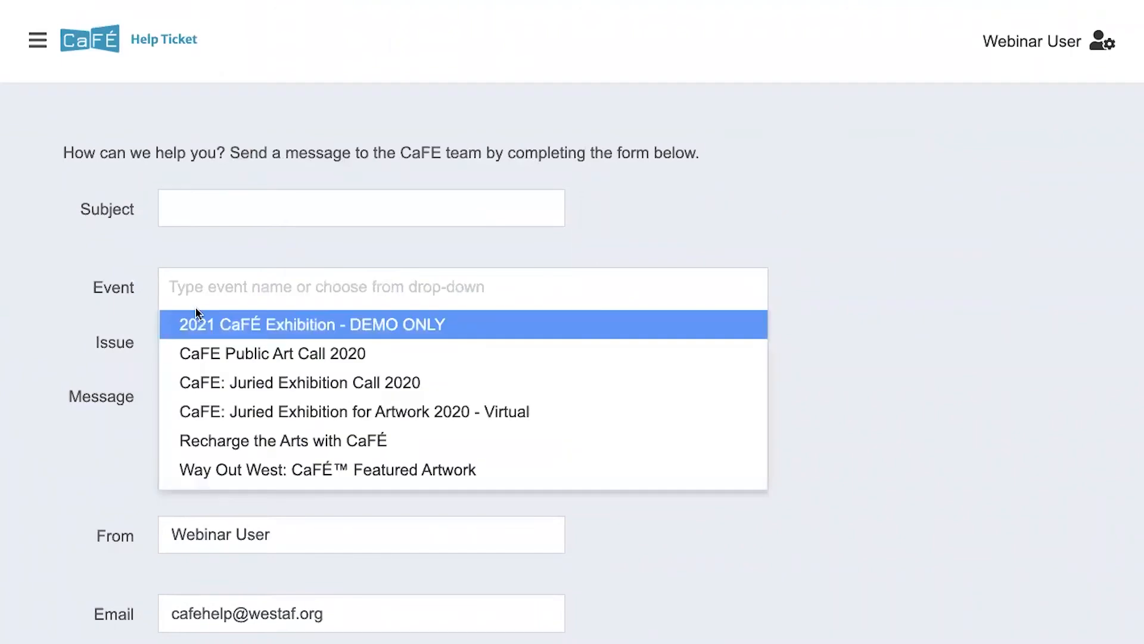
{"action": "left_click", "coordinate": [196, 312]}
Set the ticket's Issue to Image Request and place the cursor in the Message box
{"action": "scroll", "coordinate": [187, 309], "scroll_direction": "down", "scroll_amount": 1}
{"action": "double_click", "coordinate": [112, 286]}
{"action": "left_click", "coordinate": [173, 286]}
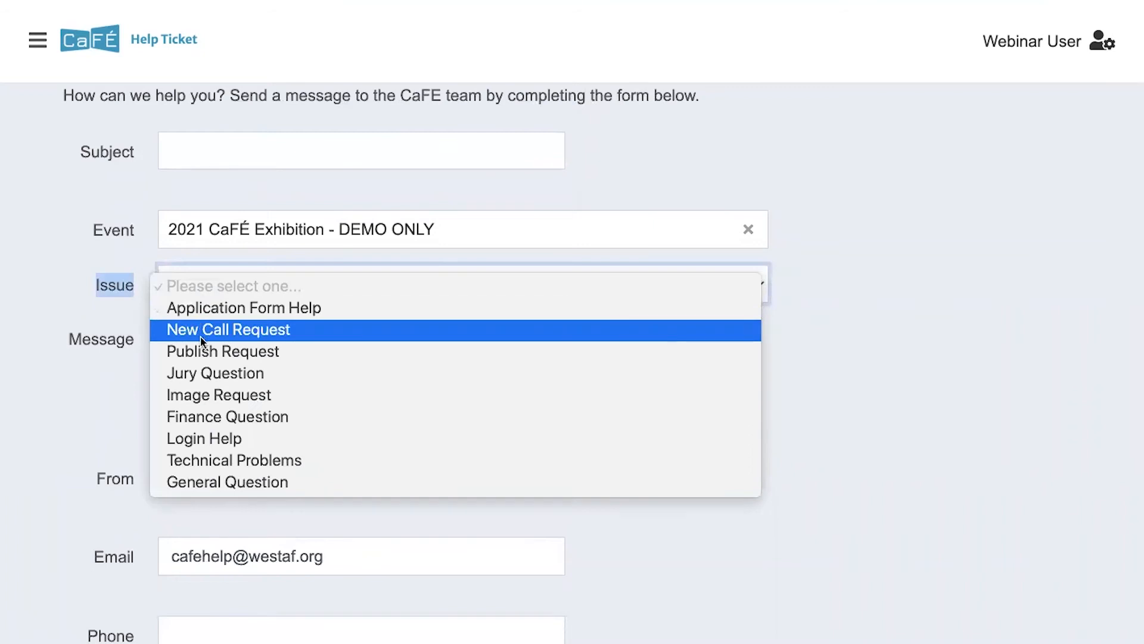
{"action": "left_click", "coordinate": [200, 395]}
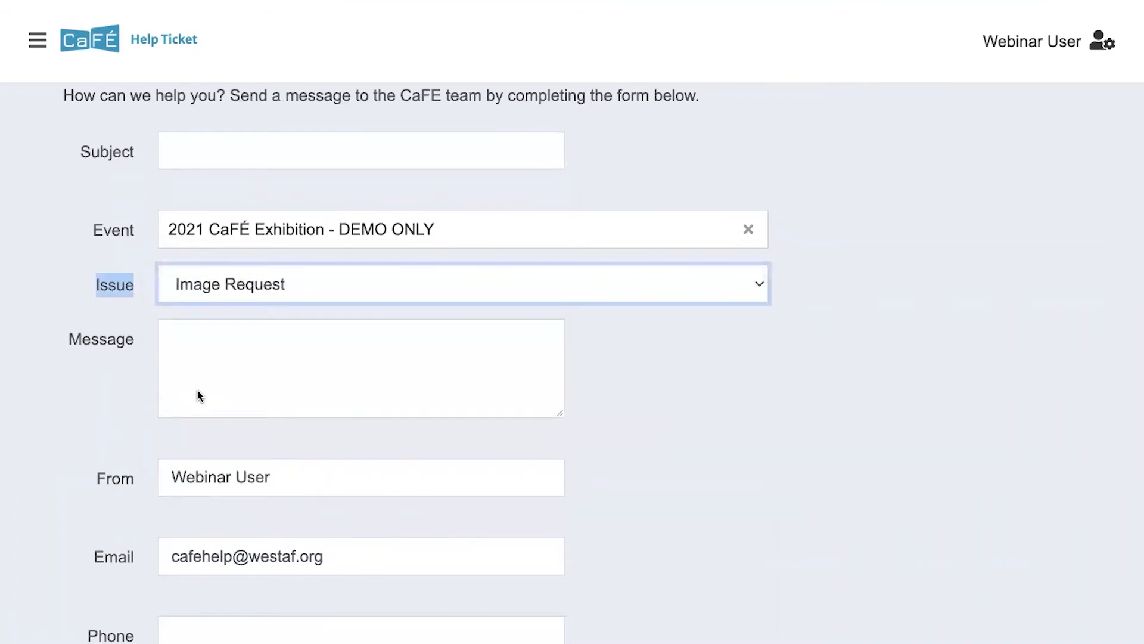
{"action": "left_click", "coordinate": [135, 358]}
{"action": "left_click", "coordinate": [198, 335]}
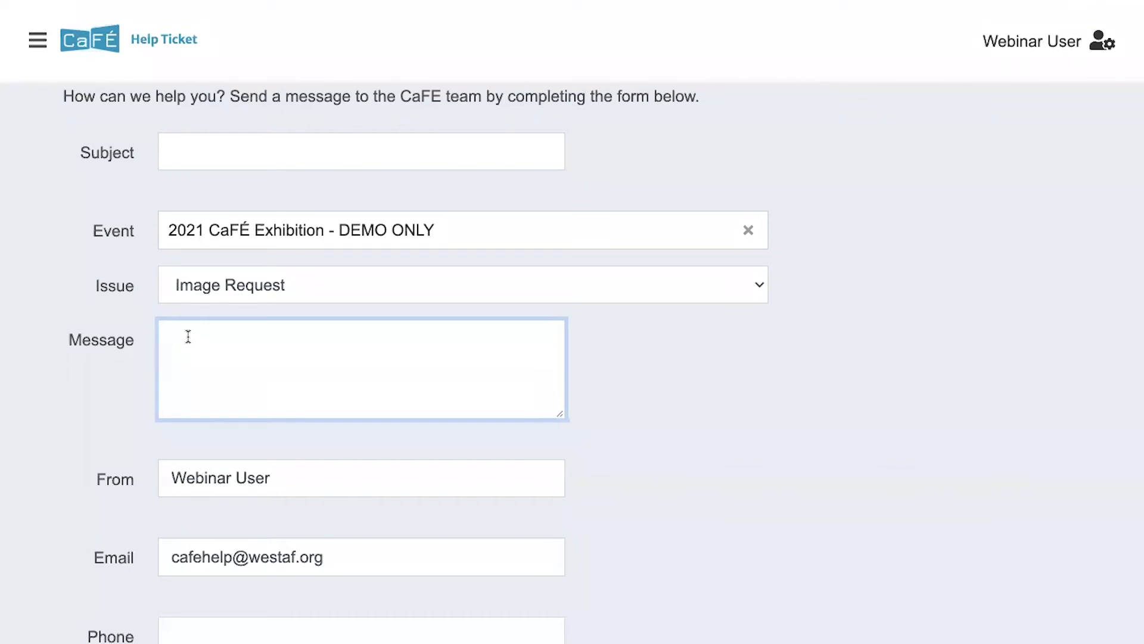
Attempt to send the ticket with an empty message, then re-validate the sender e-mail field
{"action": "scroll", "coordinate": [188, 336], "scroll_direction": "down", "scroll_amount": 2}
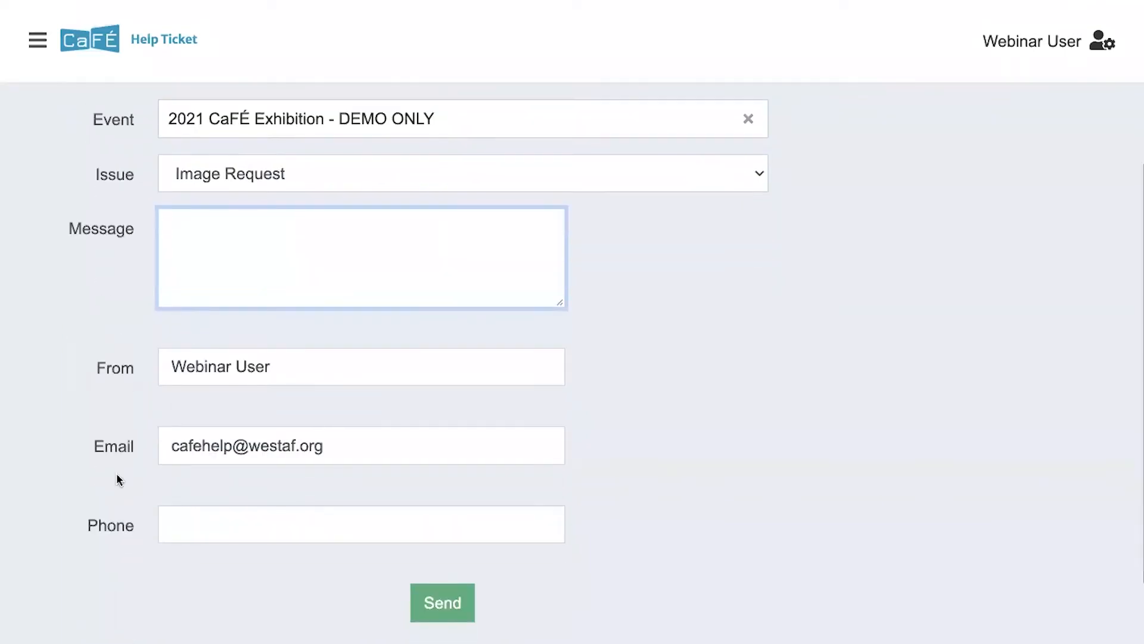
{"action": "scroll", "coordinate": [184, 417], "scroll_direction": "down", "scroll_amount": 2}
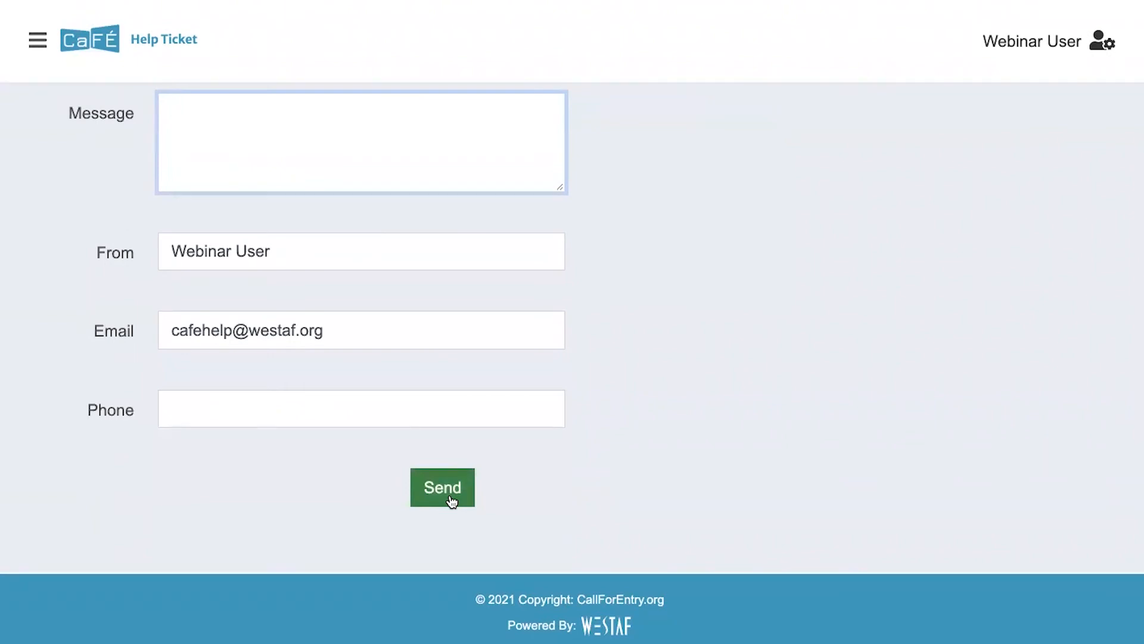
{"action": "left_click", "coordinate": [301, 330]}
{"action": "left_click_drag", "start_coordinate": [301, 332], "coordinate": [173, 332]}
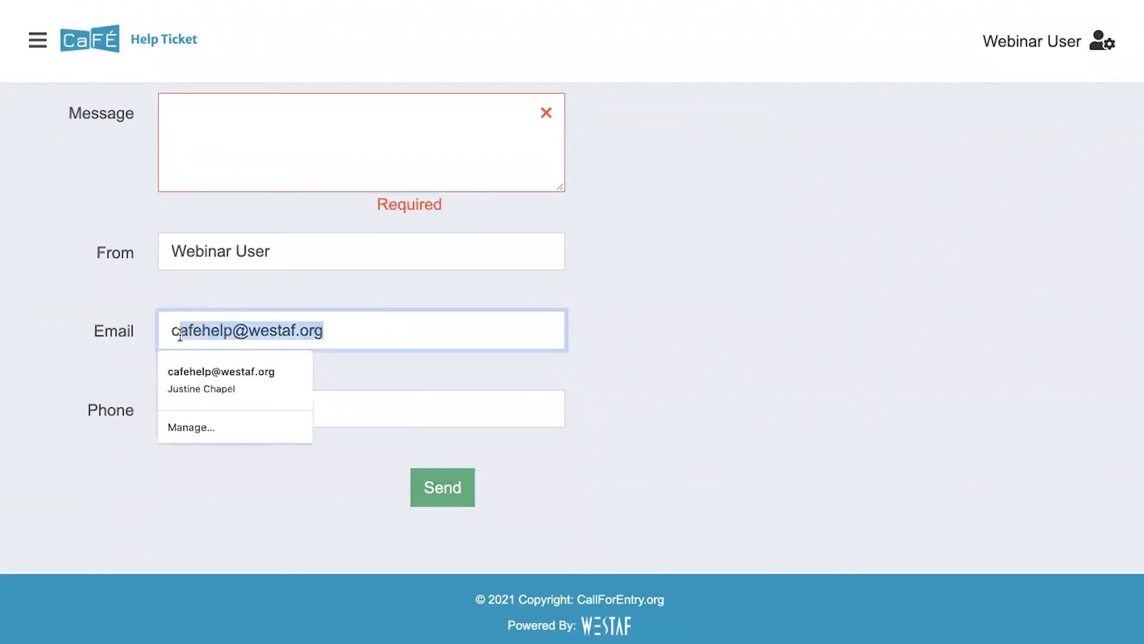
{"action": "left_click", "coordinate": [165, 332]}
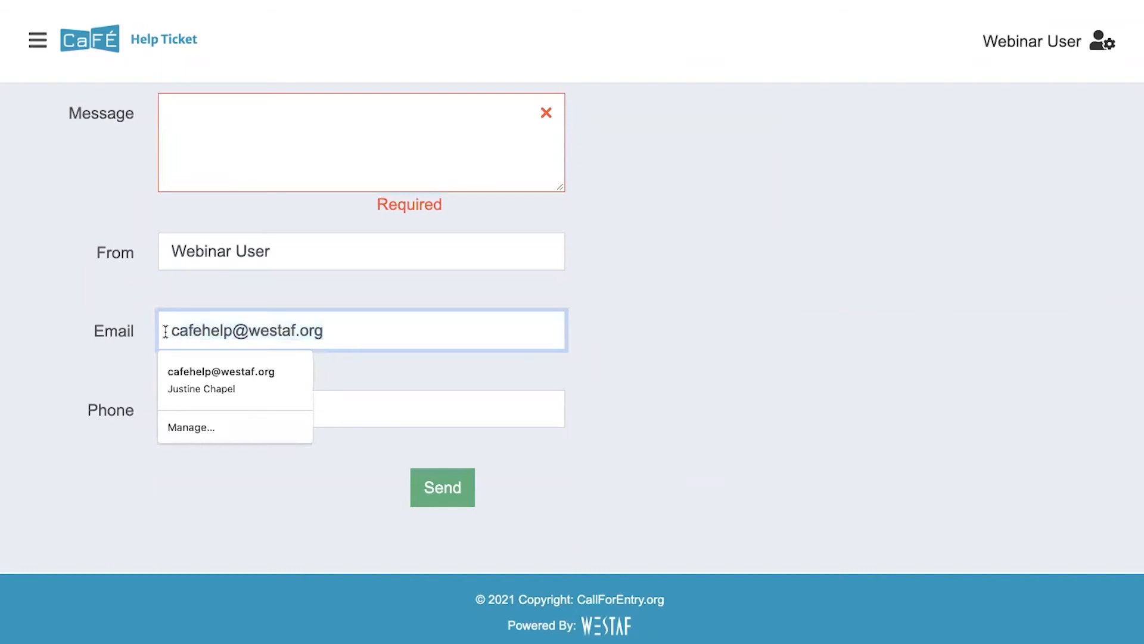
{"action": "left_click", "coordinate": [141, 330]}
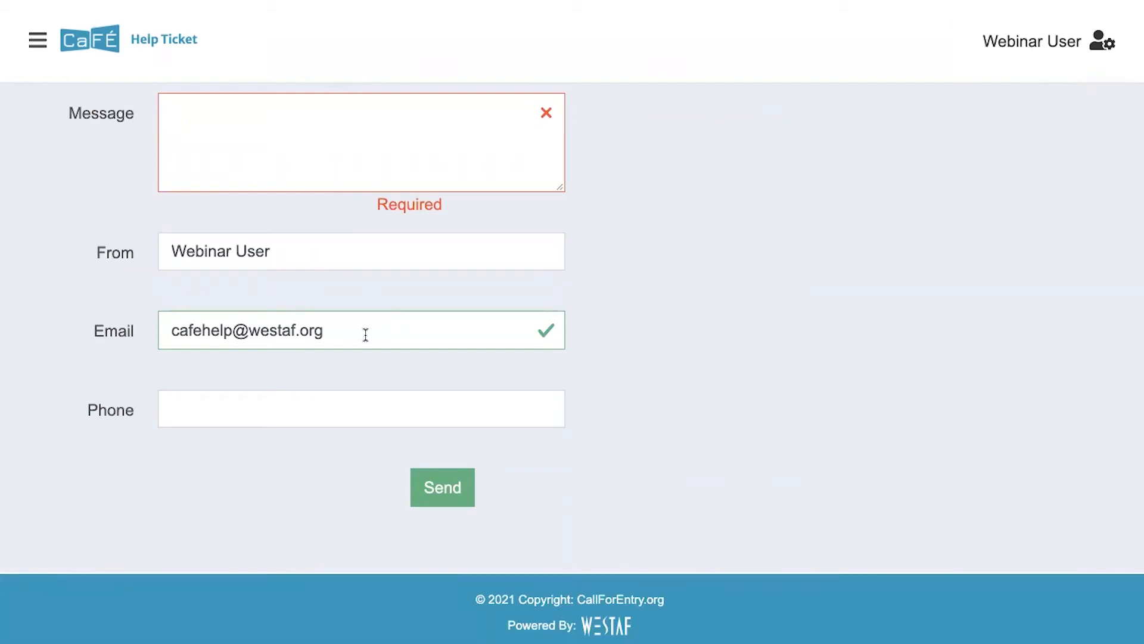
{"action": "scroll", "coordinate": [366, 334], "scroll_direction": "up", "scroll_amount": 6}
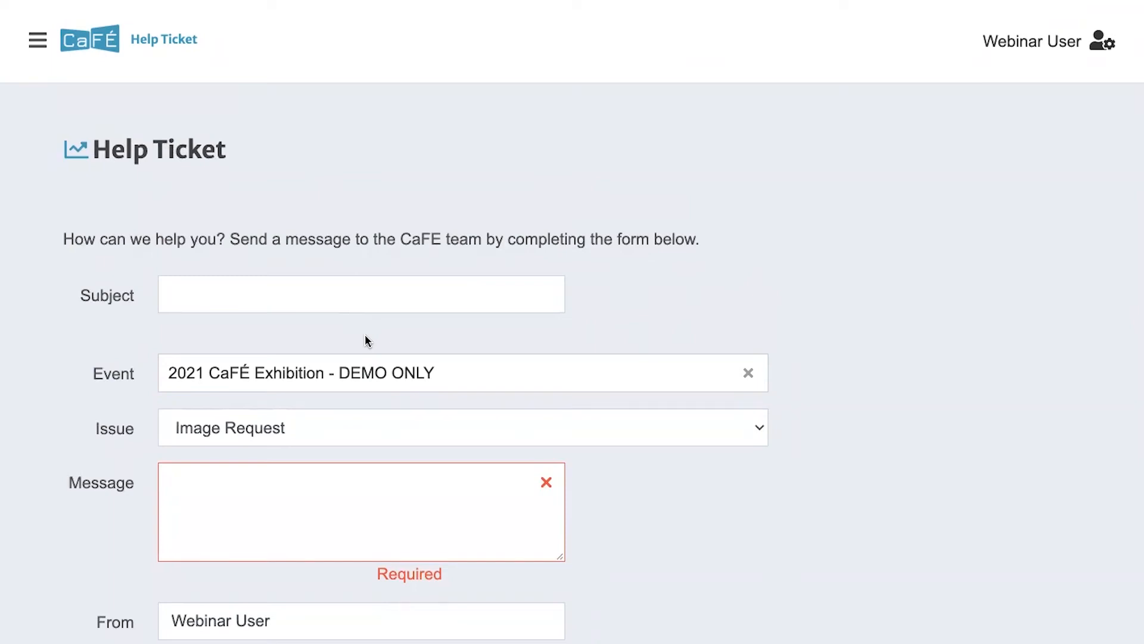
Go to Events Management with the sidebar collapsed and scroll to the 17 Invited applications from 6 artists
{"action": "left_click", "coordinate": [37, 40]}
{"action": "left_click", "coordinate": [60, 124]}
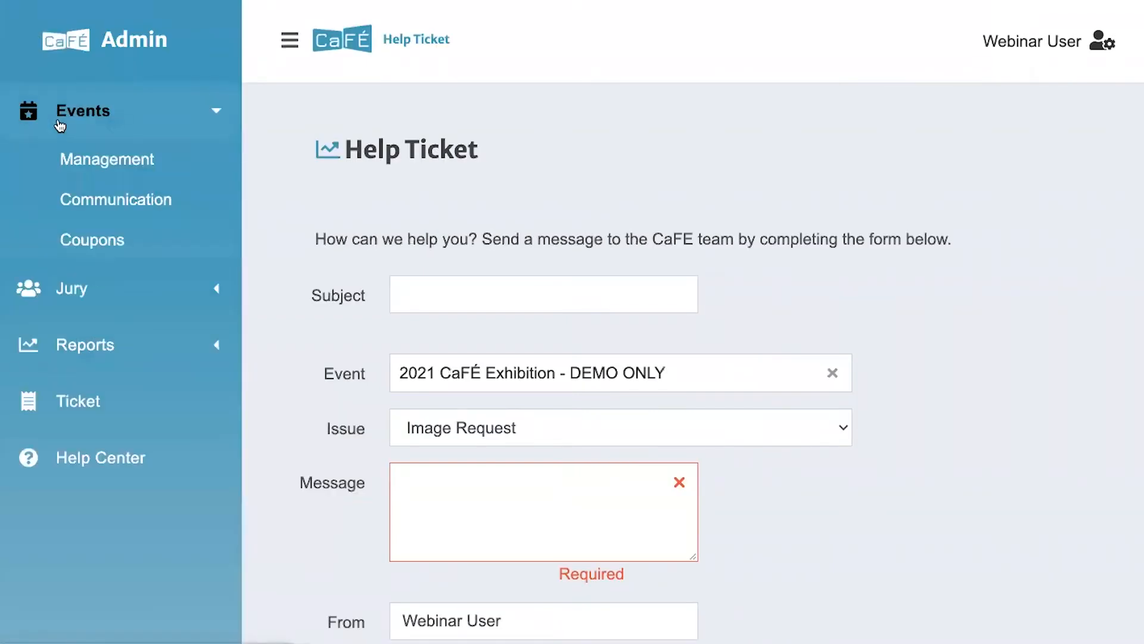
{"action": "left_click", "coordinate": [66, 158]}
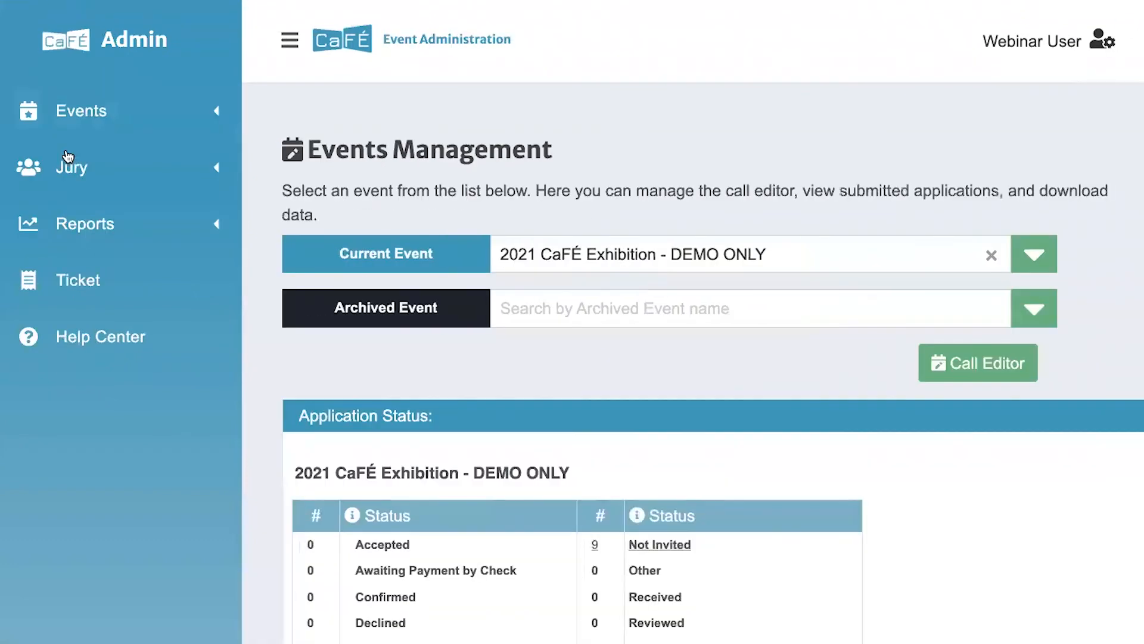
{"action": "left_click", "coordinate": [290, 39]}
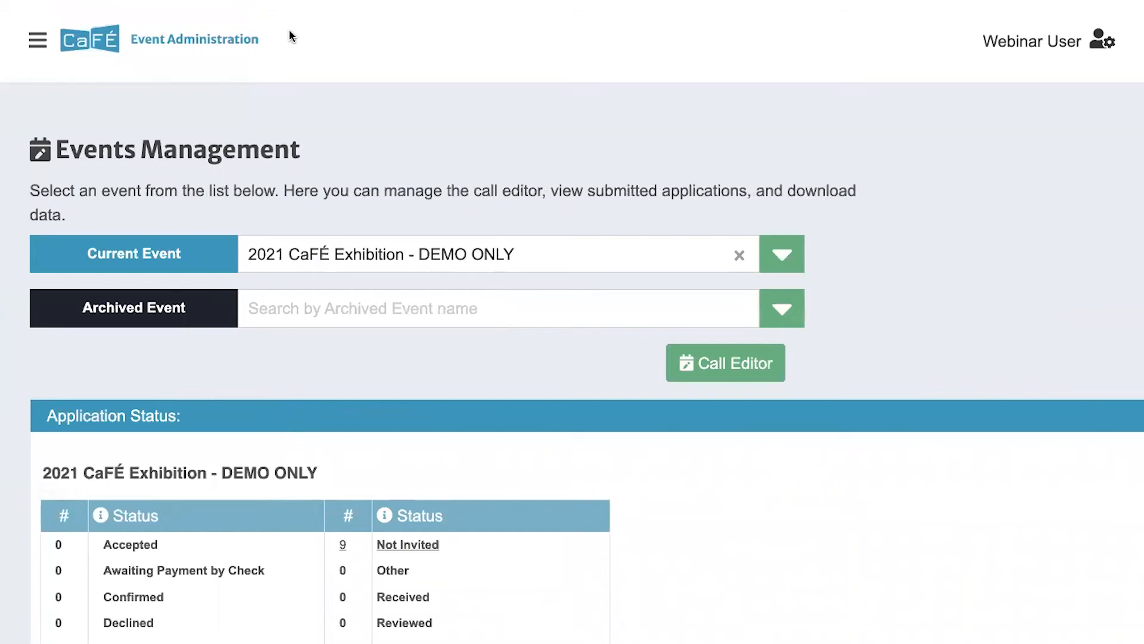
{"action": "scroll", "coordinate": [295, 193], "scroll_direction": "down", "scroll_amount": 1}
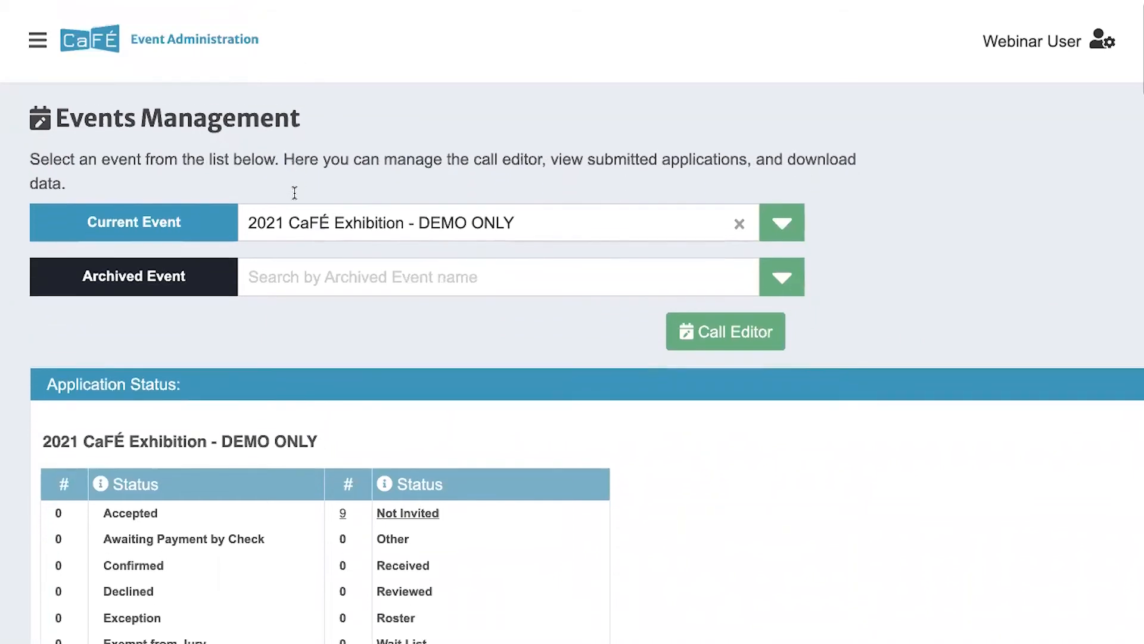
{"action": "scroll", "coordinate": [295, 196], "scroll_direction": "down", "scroll_amount": 5}
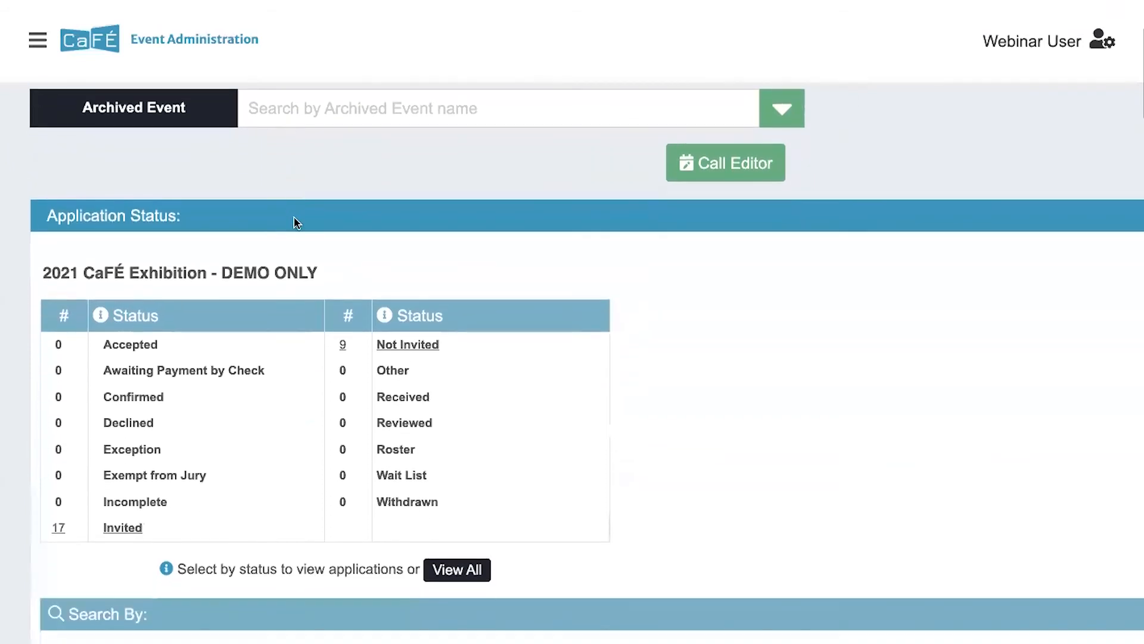
{"action": "scroll", "coordinate": [295, 222], "scroll_direction": "down", "scroll_amount": 3}
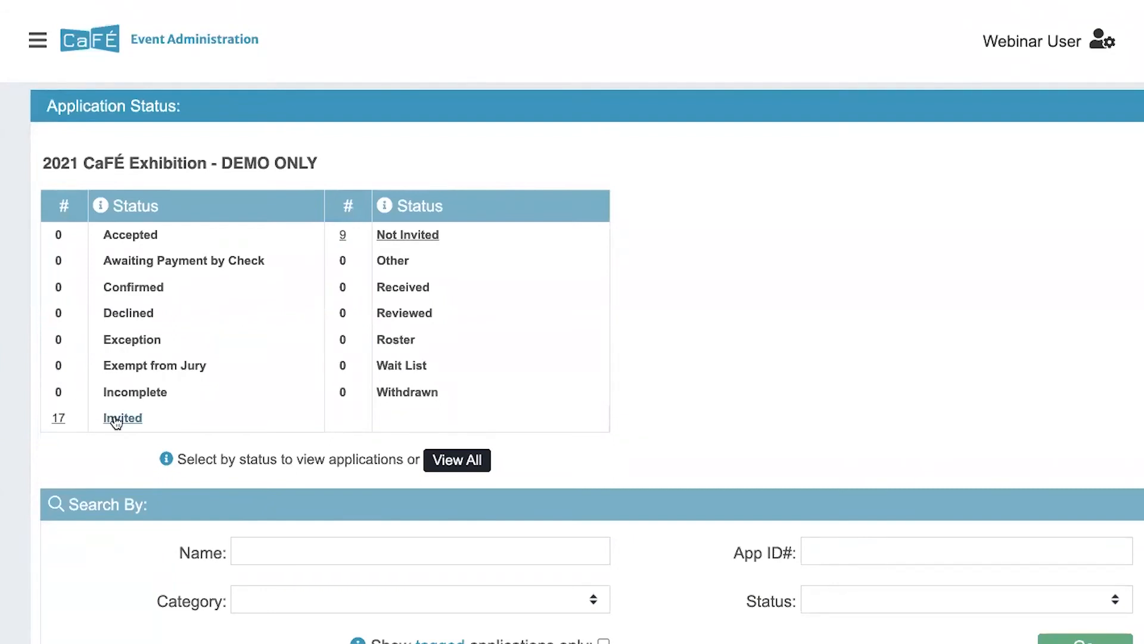
{"action": "scroll", "coordinate": [112, 438], "scroll_direction": "down", "scroll_amount": 4}
{"action": "scroll", "coordinate": [112, 437], "scroll_direction": "down", "scroll_amount": 6}
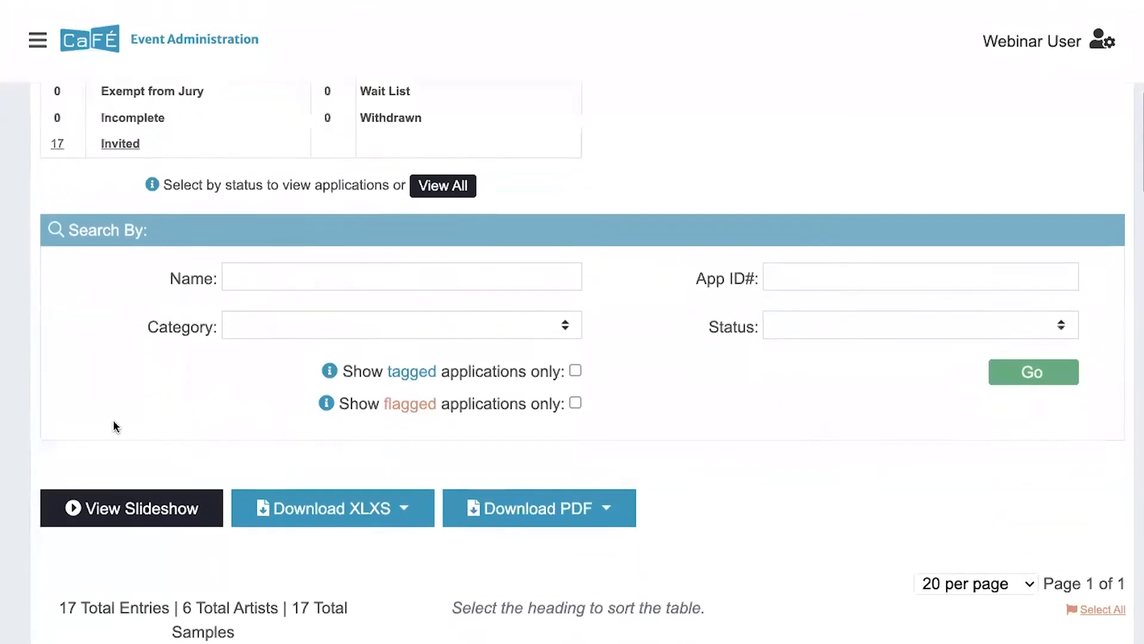
{"action": "scroll", "coordinate": [113, 467], "scroll_direction": "down", "scroll_amount": 6}
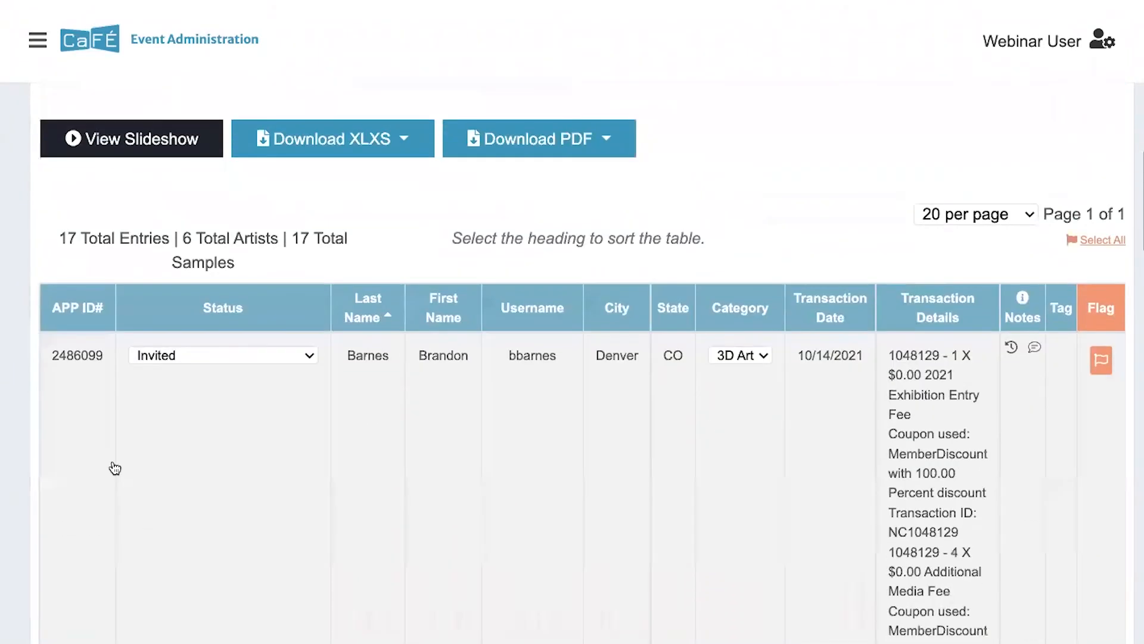
Show the Download XLSX choices: contact information, application answers and media information
{"action": "scroll", "coordinate": [115, 467], "scroll_direction": "up", "scroll_amount": 12}
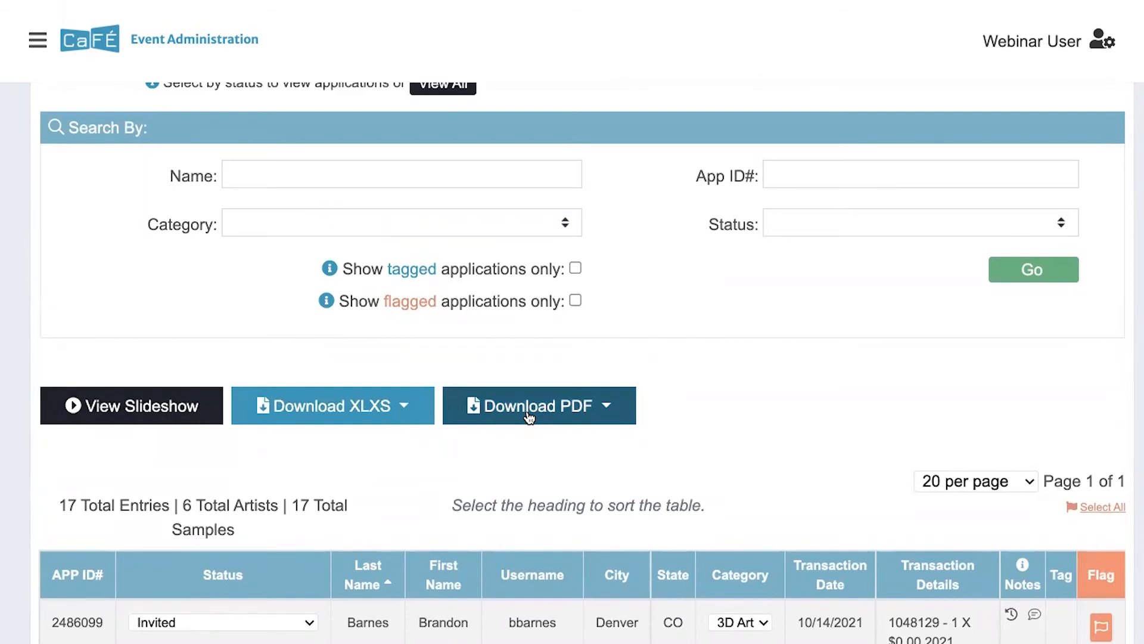
{"action": "left_click", "coordinate": [407, 411]}
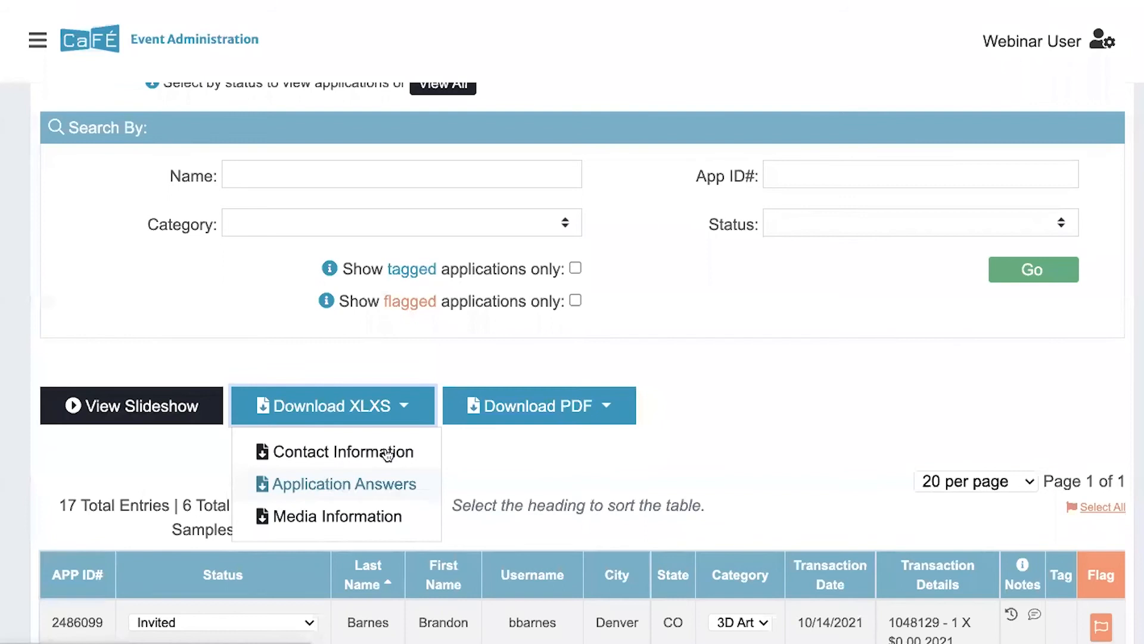
Download the Administrator version of the Applications PDF report and open the Application_List PDF
{"action": "left_click", "coordinate": [535, 412]}
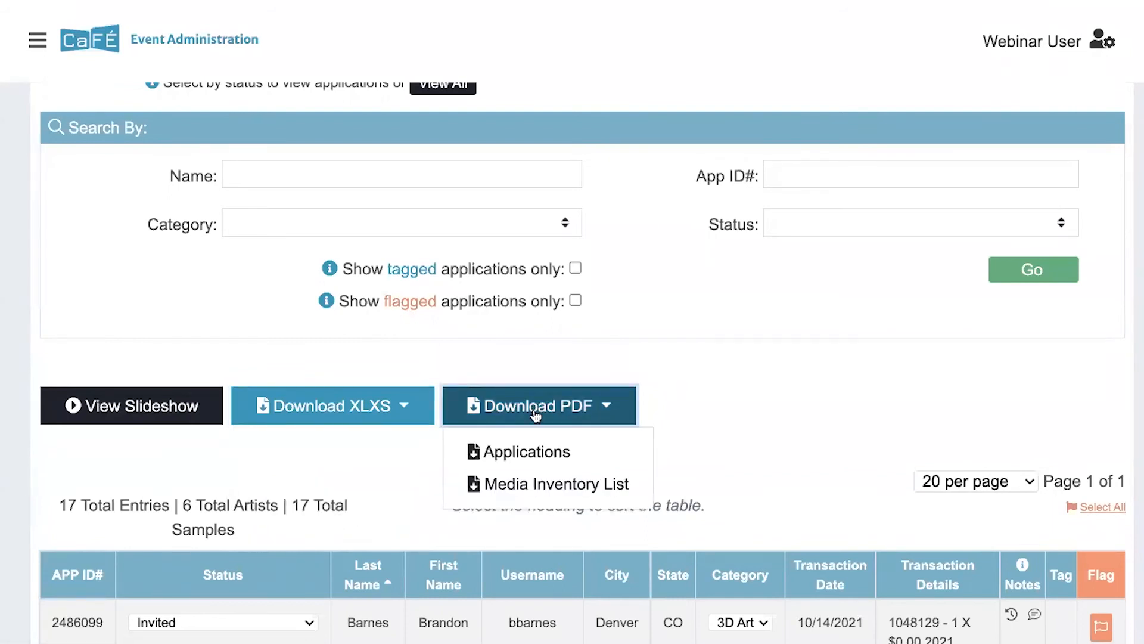
{"action": "left_click", "coordinate": [527, 451]}
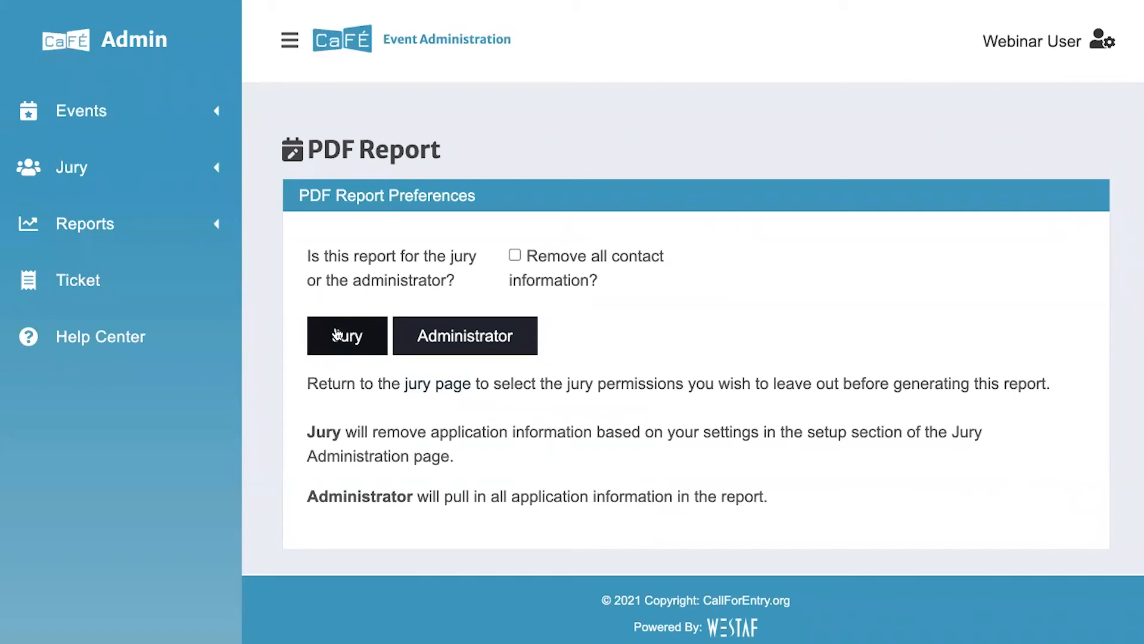
{"action": "left_click", "coordinate": [468, 343]}
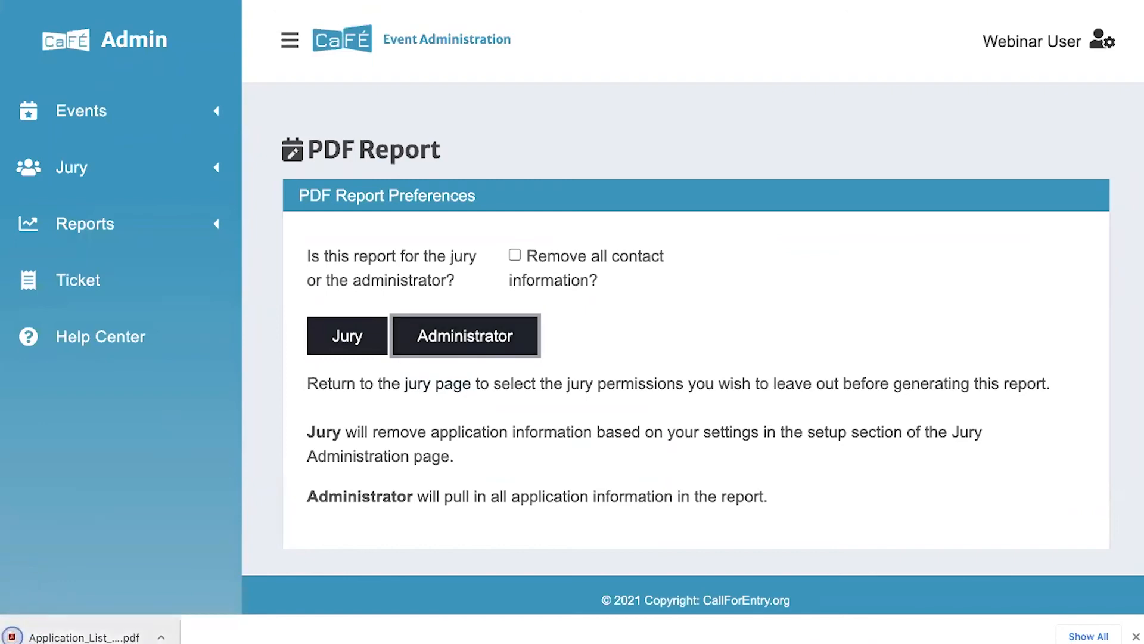
{"action": "left_click", "coordinate": [14, 637]}
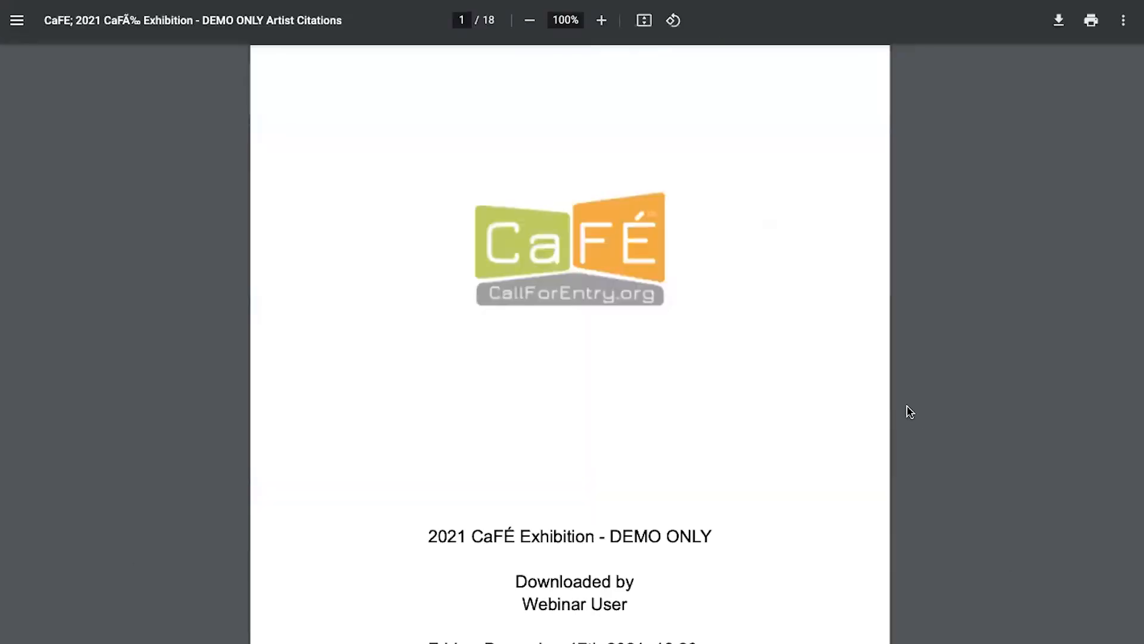
Scroll through the artist entries in the 18-page Artist Citations applications report
{"action": "scroll", "coordinate": [910, 412], "scroll_direction": "down", "scroll_amount": 10}
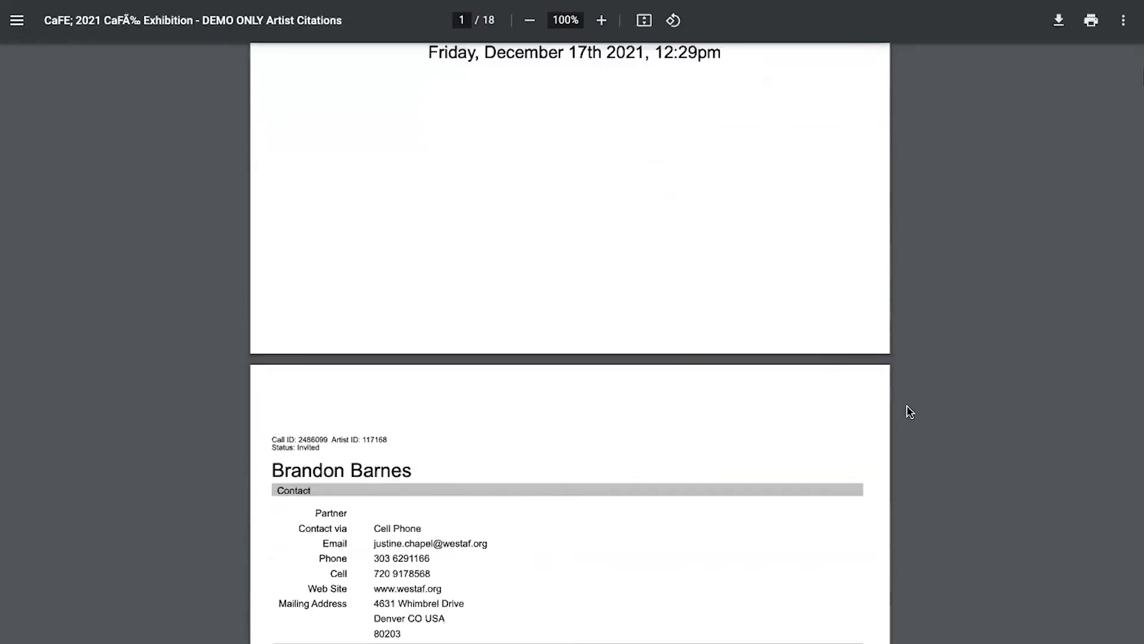
{"action": "scroll", "coordinate": [910, 411], "scroll_direction": "down", "scroll_amount": 5}
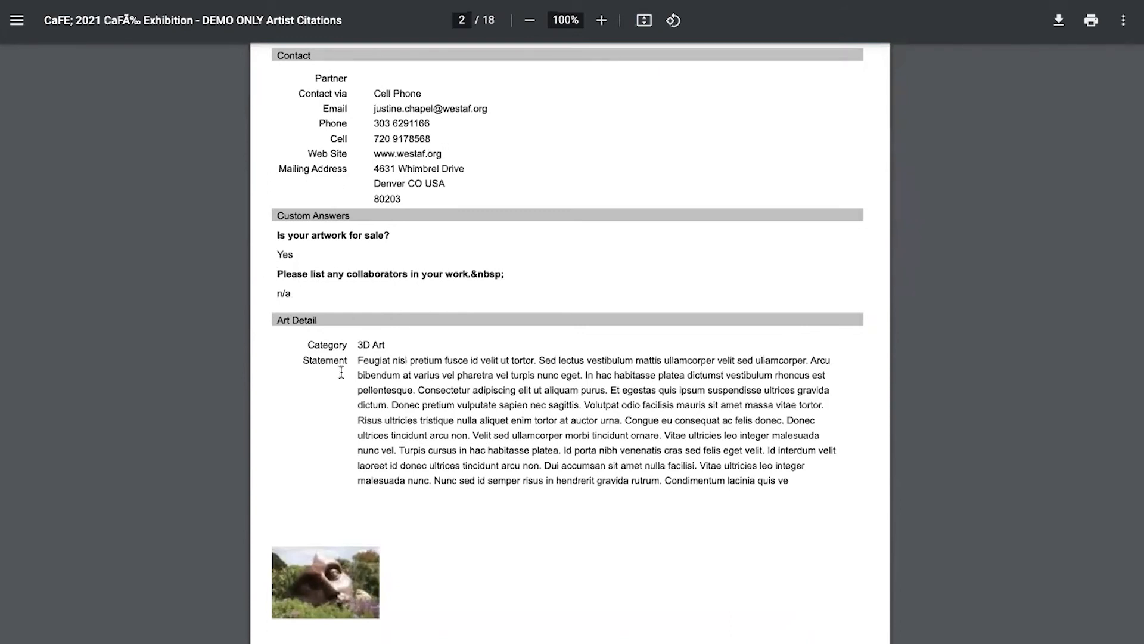
{"action": "scroll", "coordinate": [340, 372], "scroll_direction": "down", "scroll_amount": 3}
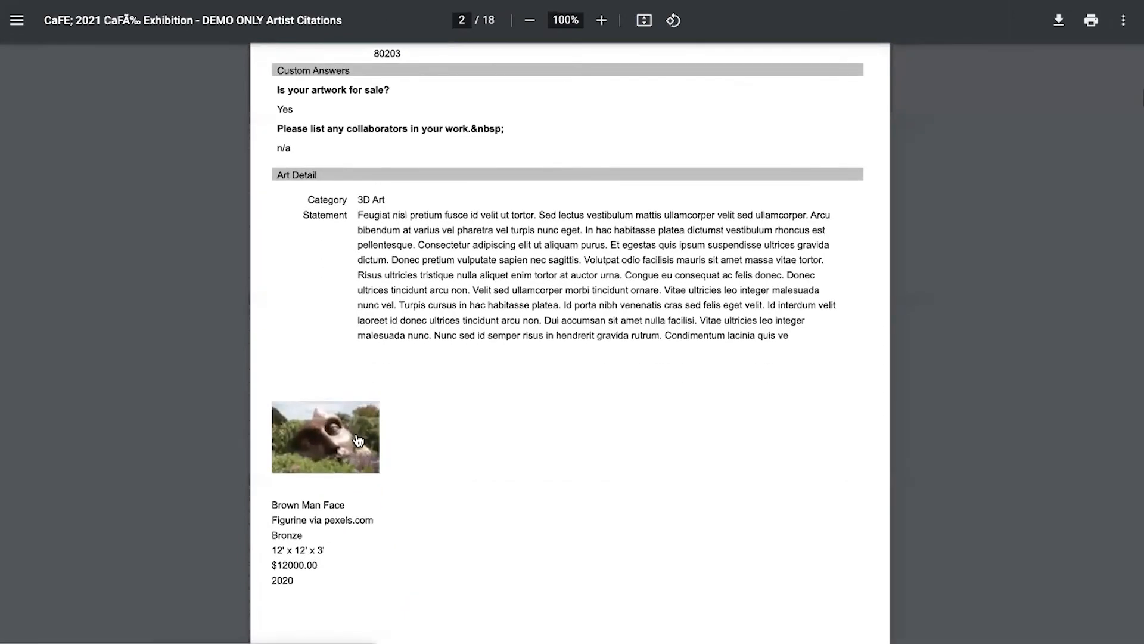
{"action": "scroll", "coordinate": [357, 439], "scroll_direction": "down", "scroll_amount": 2}
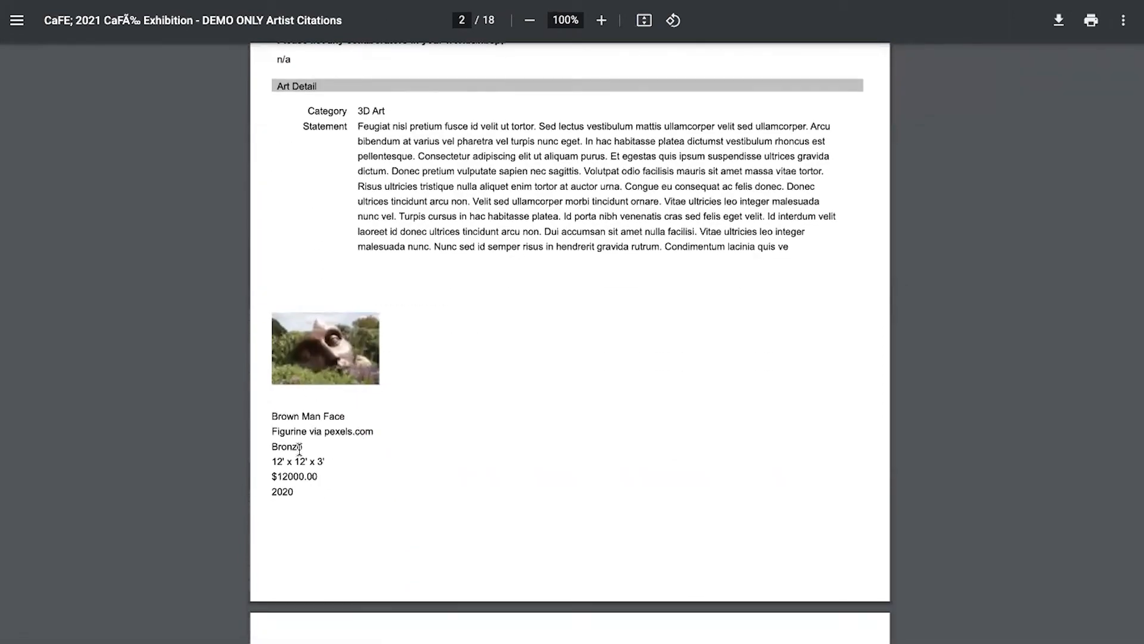
{"action": "scroll", "coordinate": [299, 450], "scroll_direction": "down", "scroll_amount": 10}
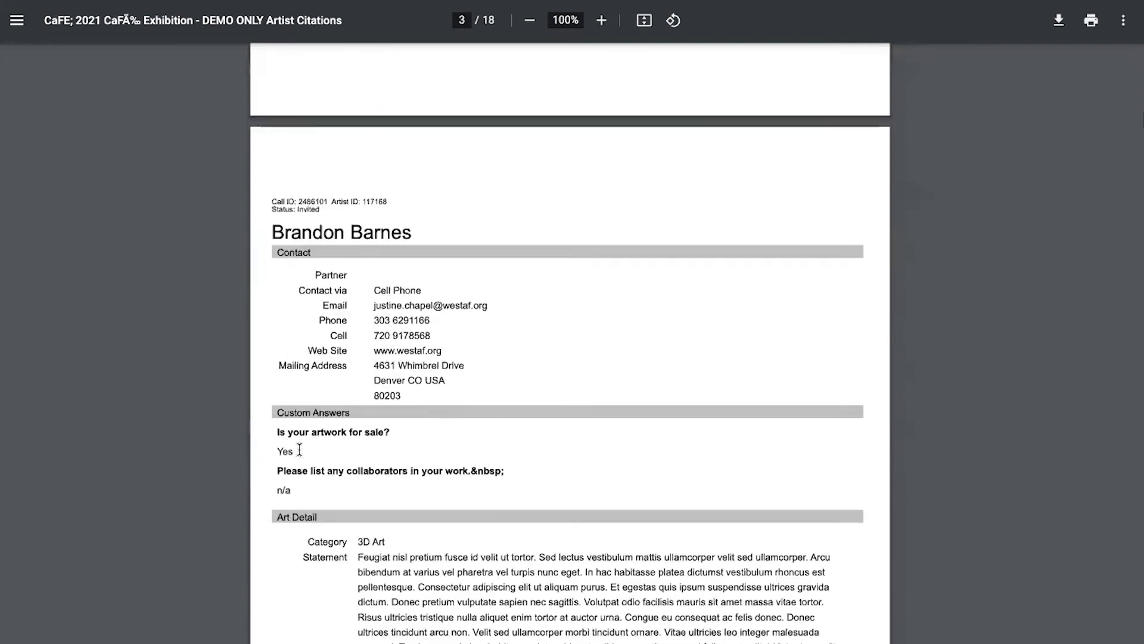
{"action": "scroll", "coordinate": [300, 450], "scroll_direction": "down", "scroll_amount": 7}
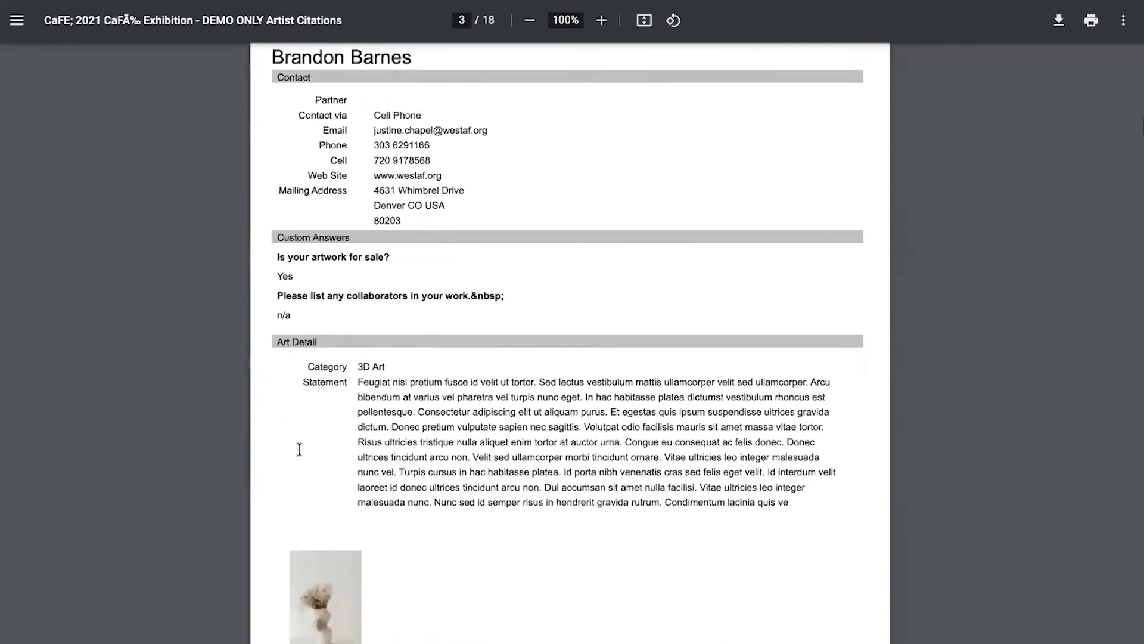
{"action": "scroll", "coordinate": [299, 448], "scroll_direction": "down", "scroll_amount": 13}
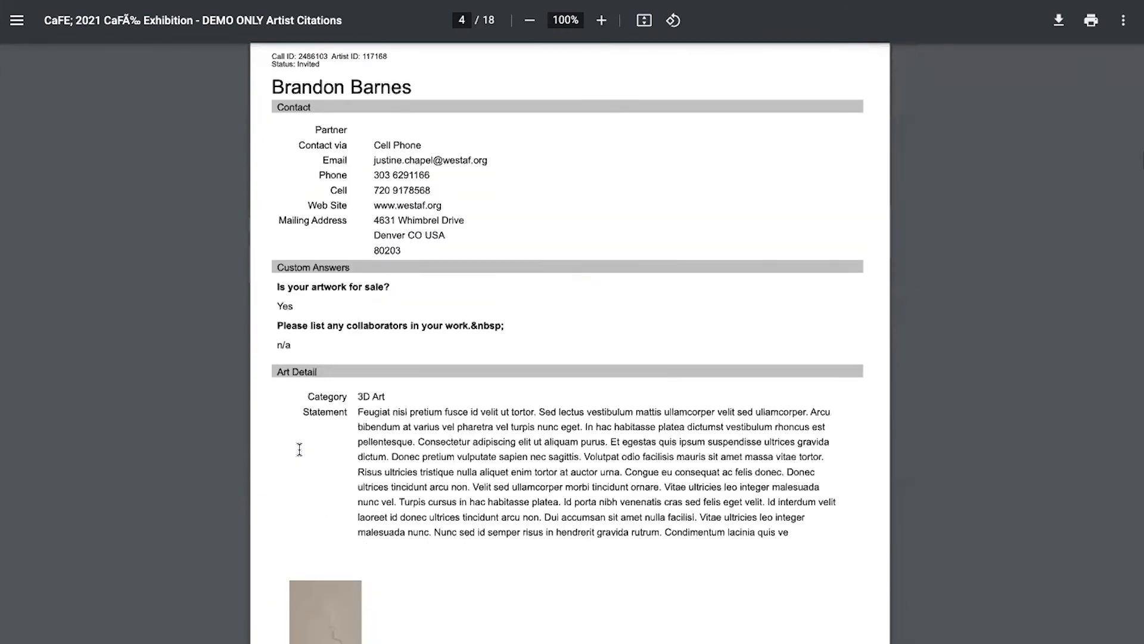
{"action": "scroll", "coordinate": [299, 452], "scroll_direction": "down", "scroll_amount": 9}
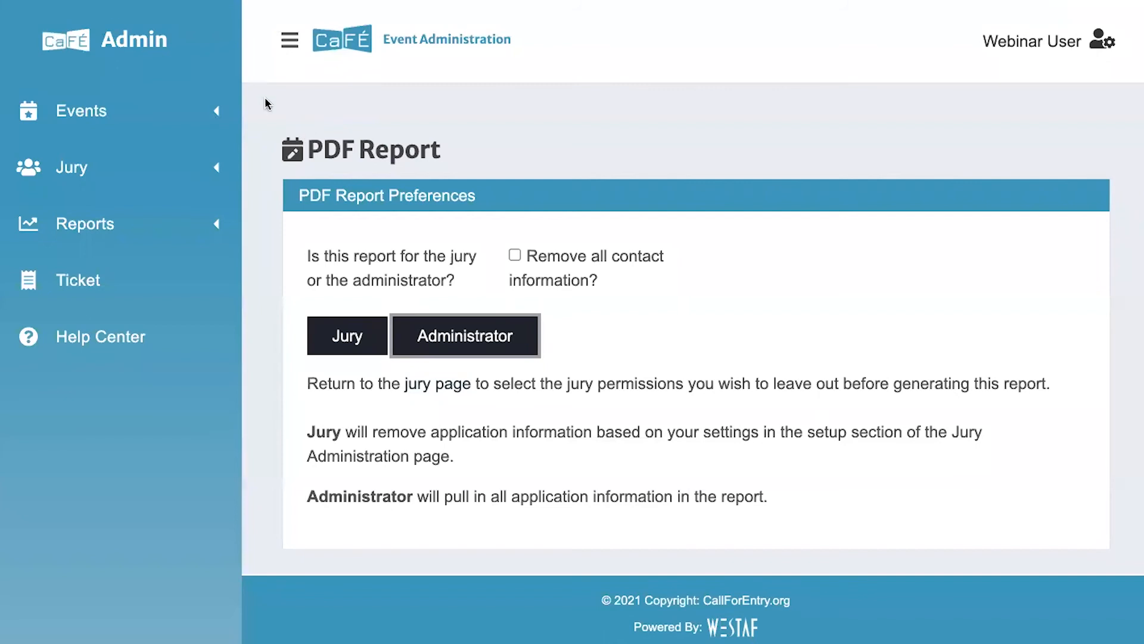
Return to Events Management and collapse the side navigation
{"action": "left_click", "coordinate": [214, 106]}
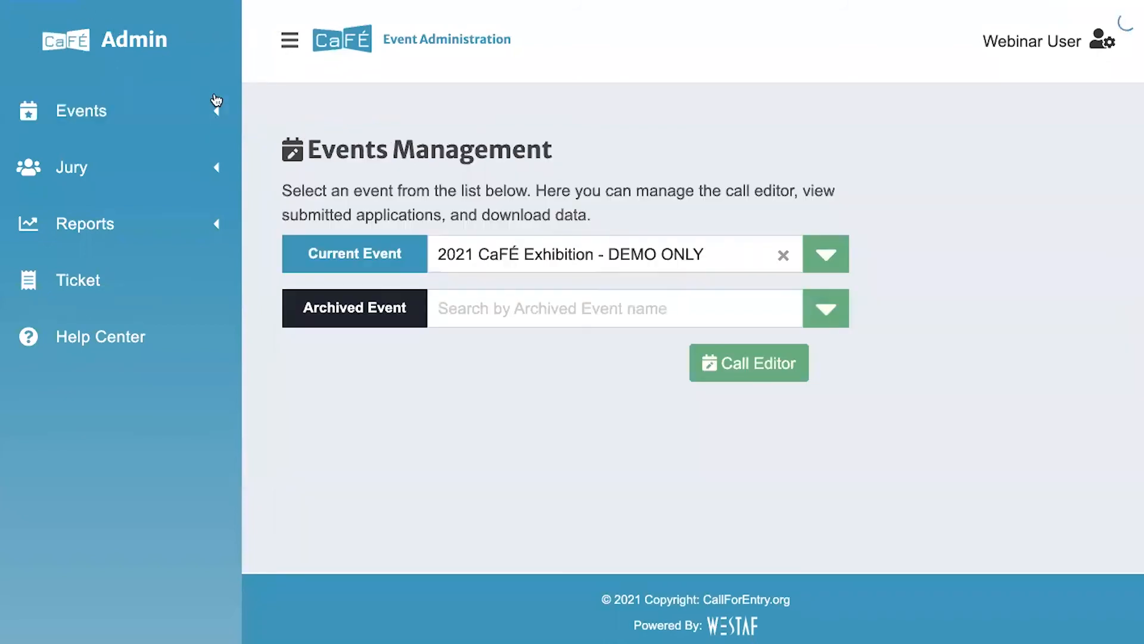
{"action": "left_click", "coordinate": [290, 40]}
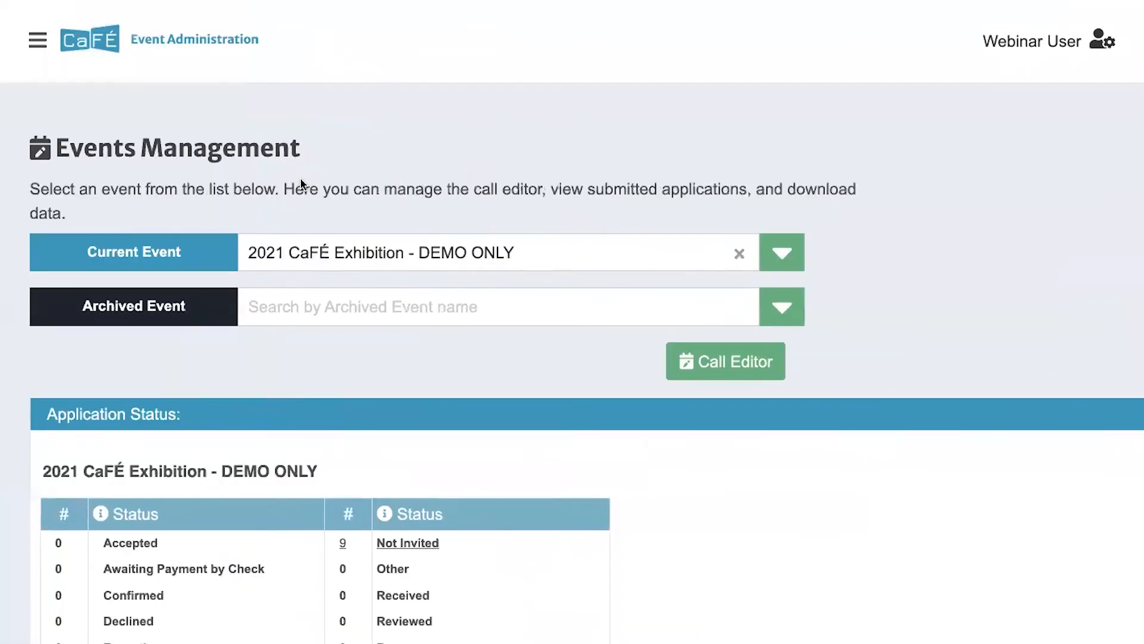
{"action": "scroll", "coordinate": [301, 183], "scroll_direction": "down", "scroll_amount": 10}
{"action": "scroll", "coordinate": [301, 184], "scroll_direction": "up", "scroll_amount": 5}
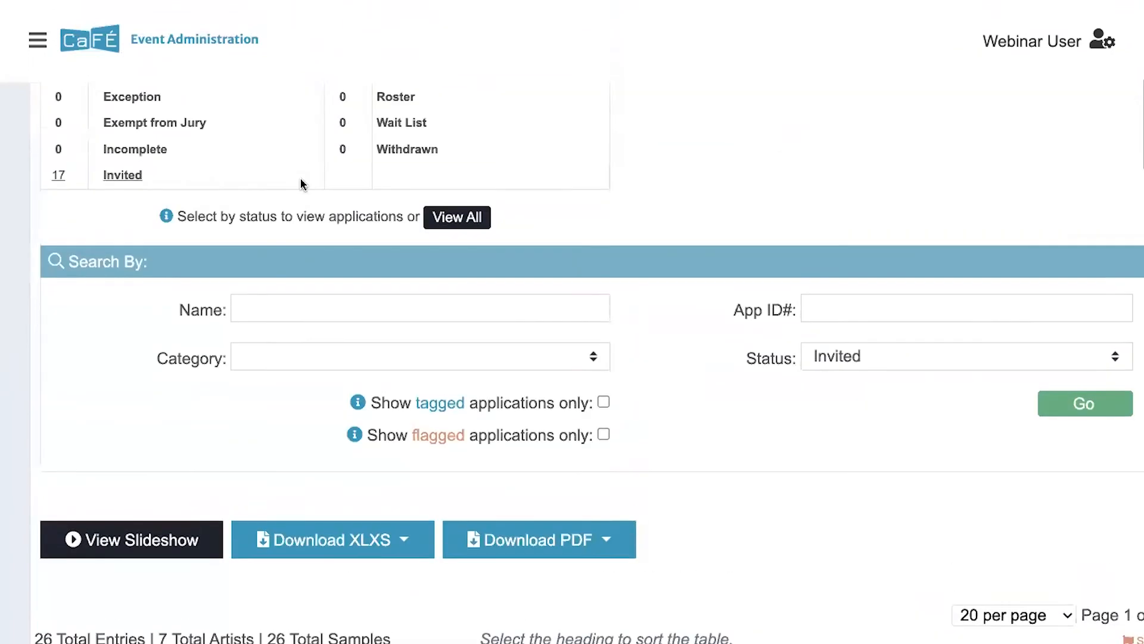
Download the Media Inventory List PDF for the Invited applications
{"action": "left_click", "coordinate": [127, 177]}
{"action": "scroll", "coordinate": [236, 258], "scroll_direction": "down", "scroll_amount": 6}
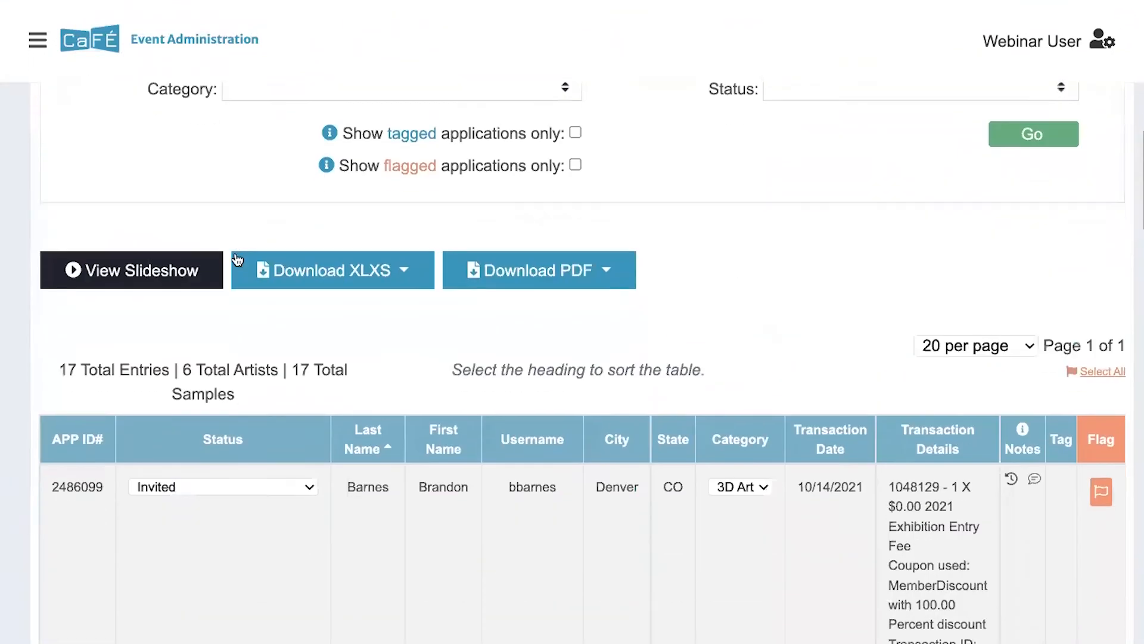
{"action": "left_click", "coordinate": [501, 222]}
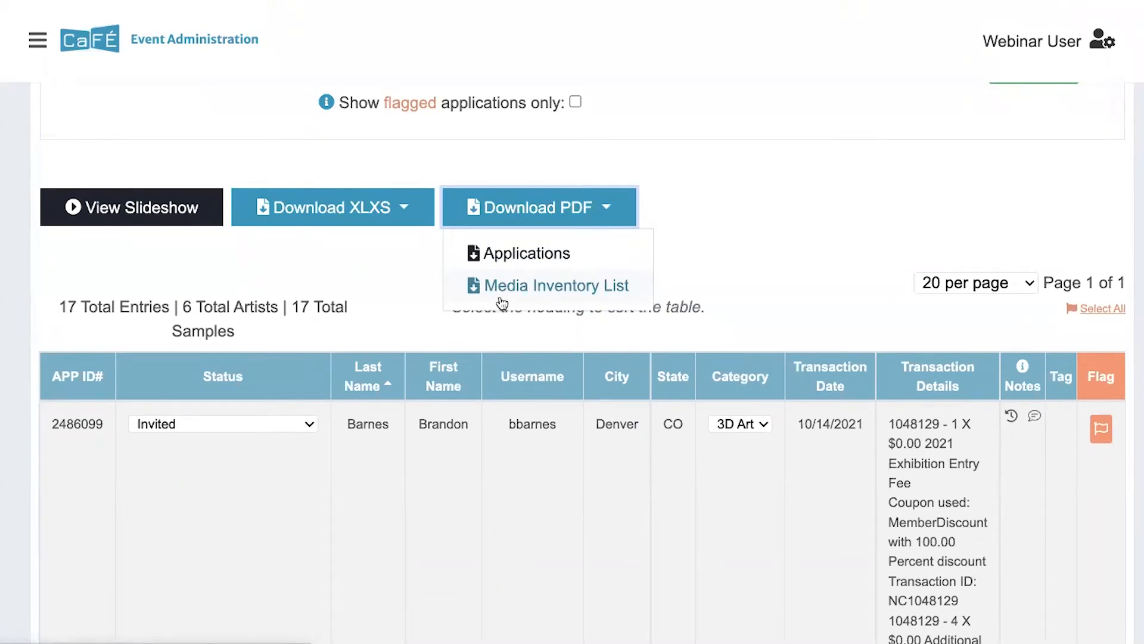
{"action": "left_click", "coordinate": [500, 295]}
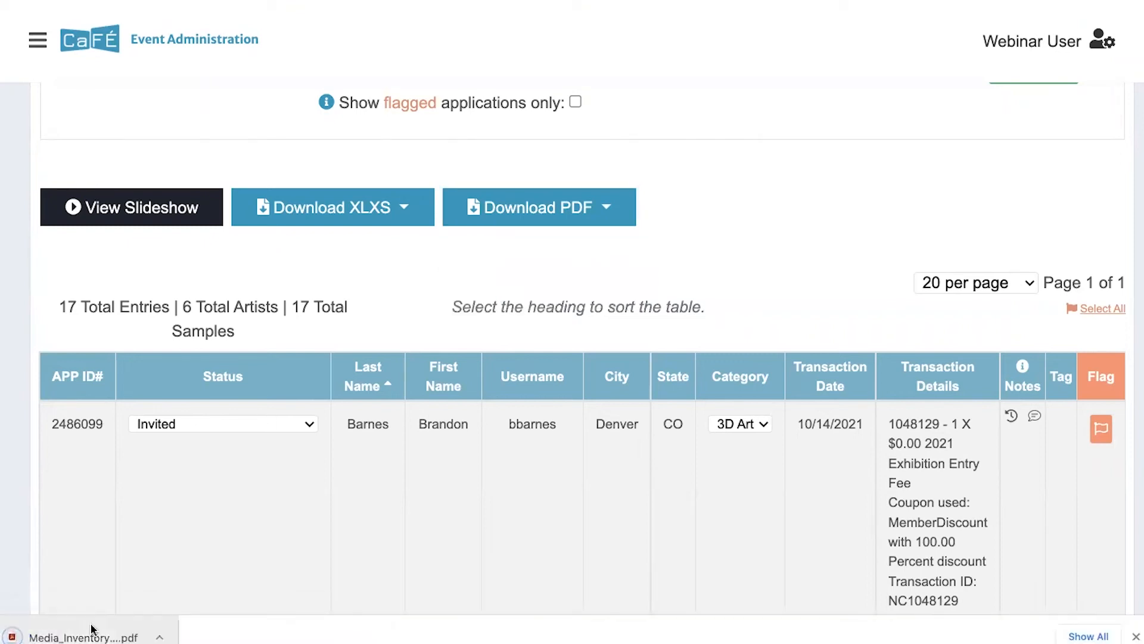
Open the downloaded Media Inventory List PDF and look through its image inventory pages
{"action": "left_click", "coordinate": [80, 637]}
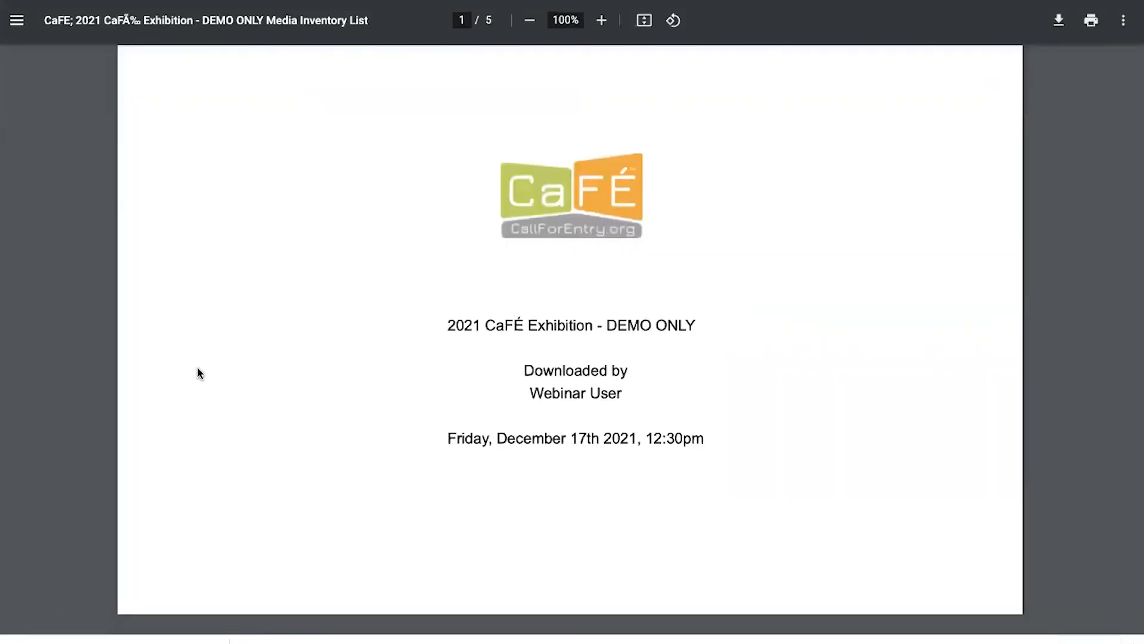
{"action": "scroll", "coordinate": [200, 358], "scroll_direction": "down", "scroll_amount": 2}
{"action": "scroll", "coordinate": [200, 356], "scroll_direction": "down", "scroll_amount": 8}
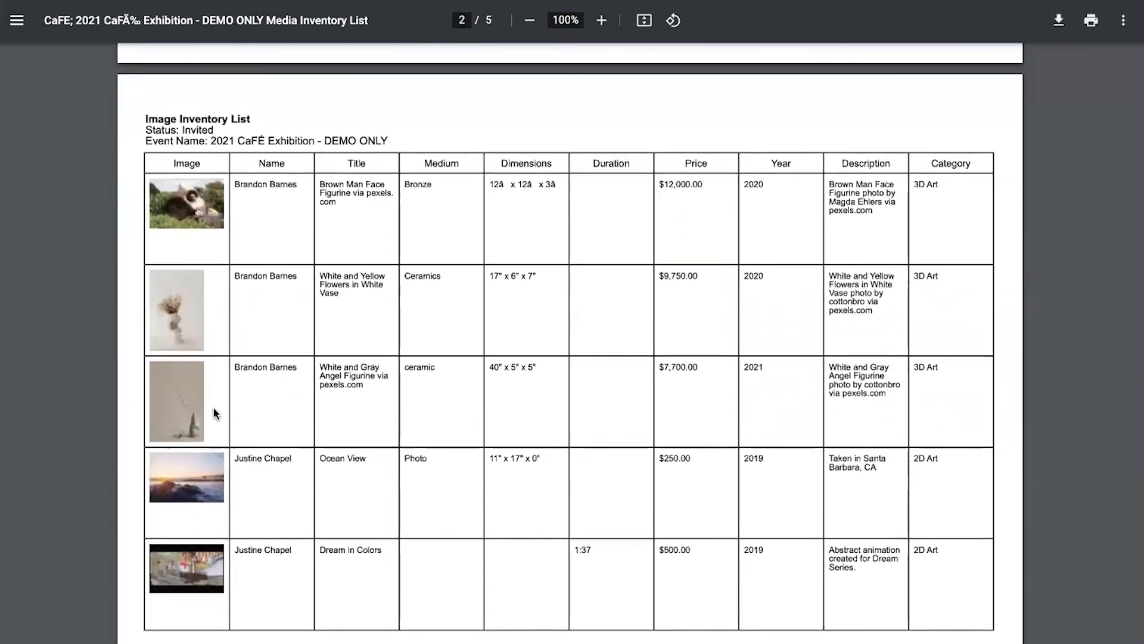
{"action": "scroll", "coordinate": [216, 413], "scroll_direction": "down", "scroll_amount": 1}
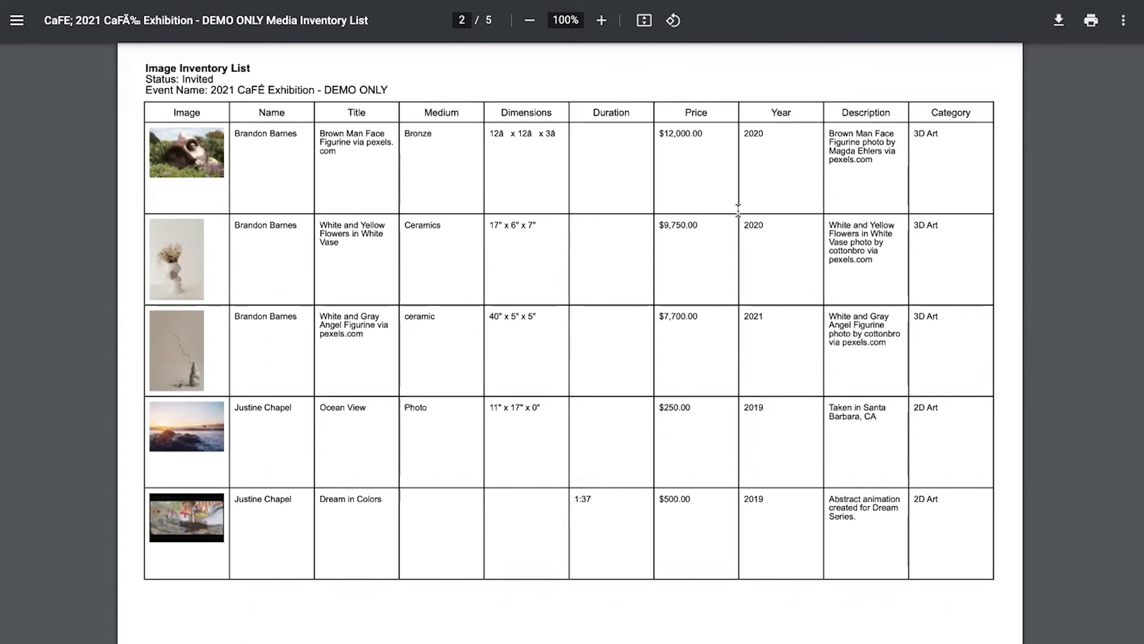
{"action": "scroll", "coordinate": [738, 210], "scroll_direction": "down", "scroll_amount": 6}
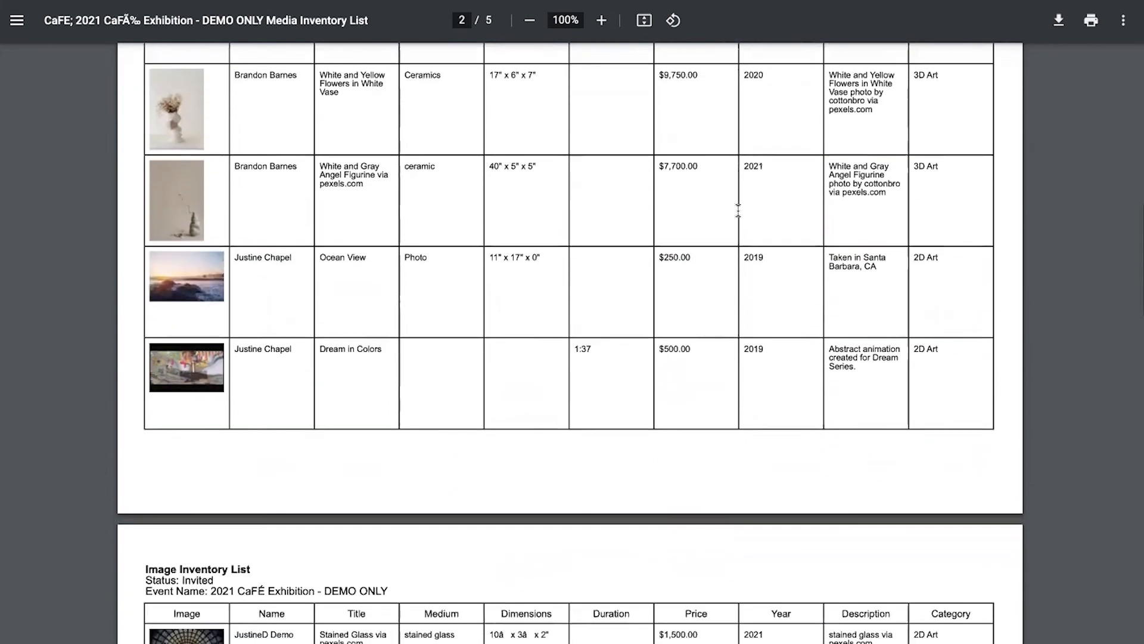
{"action": "scroll", "coordinate": [738, 210], "scroll_direction": "down", "scroll_amount": 2}
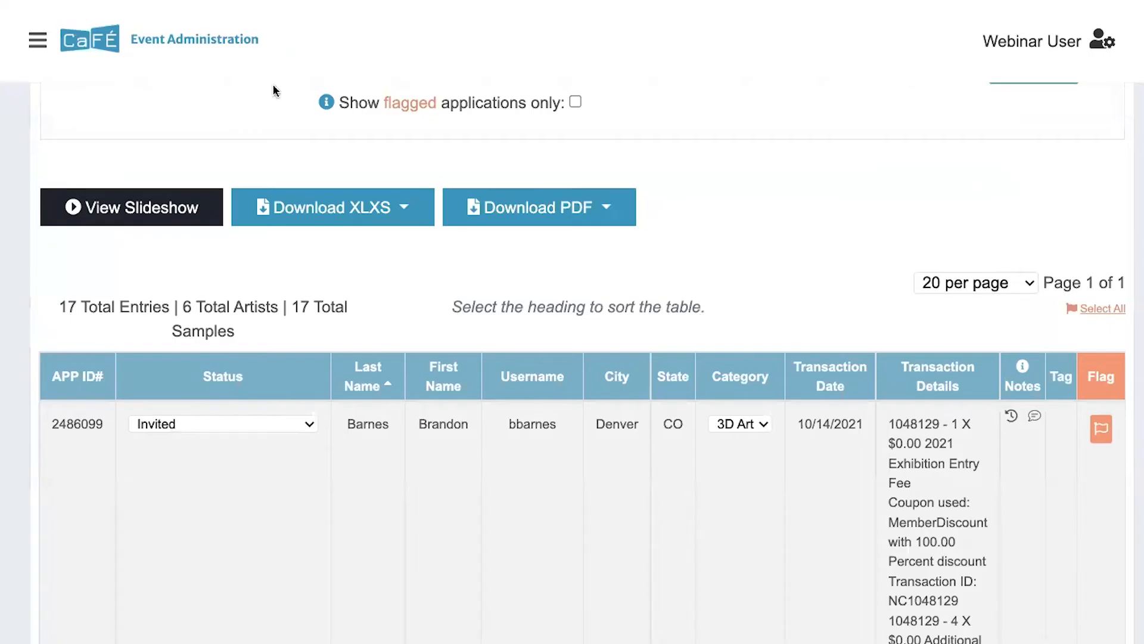
{"action": "scroll", "coordinate": [331, 173], "scroll_direction": "up", "scroll_amount": 3}
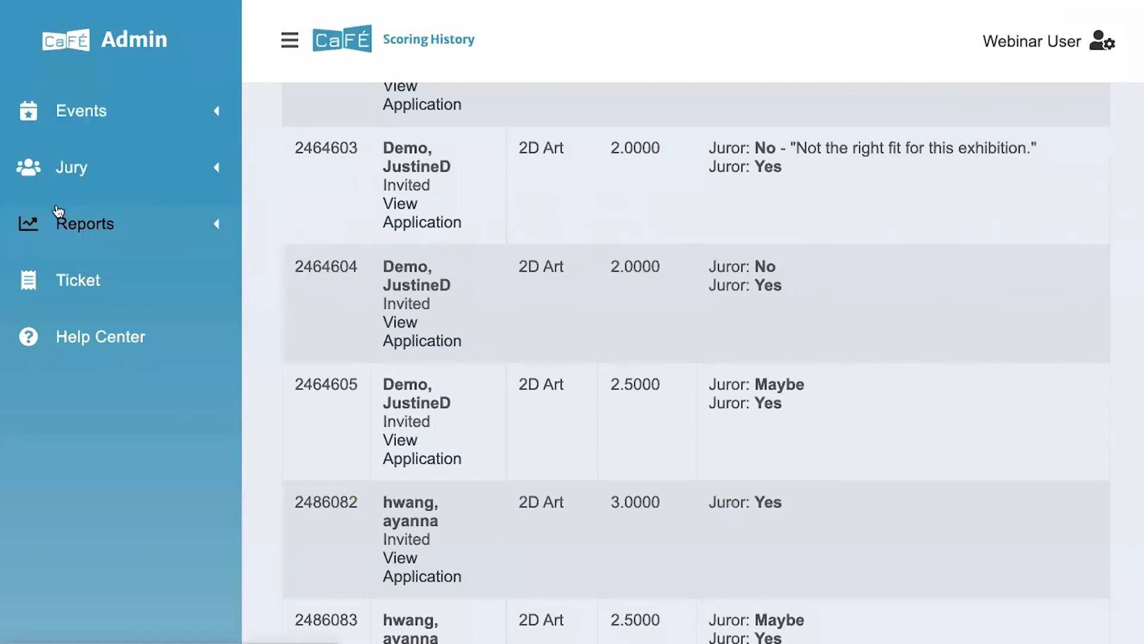
Open Reports > Income Breakdown and hide the navigation sidebar
{"action": "left_click", "coordinate": [58, 212]}
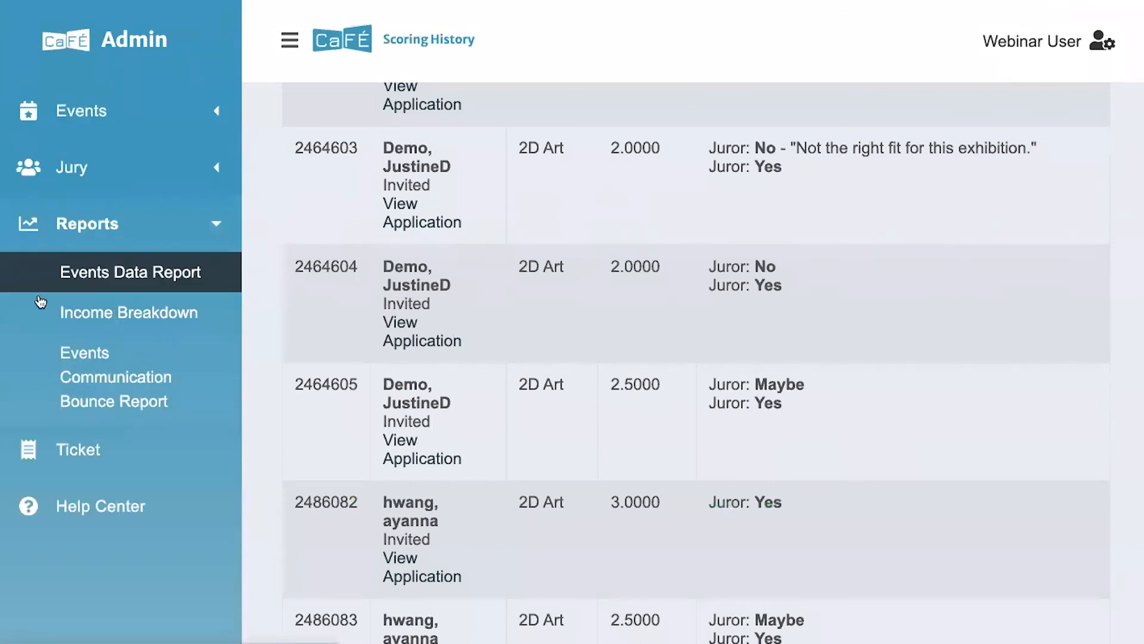
{"action": "left_click", "coordinate": [57, 322]}
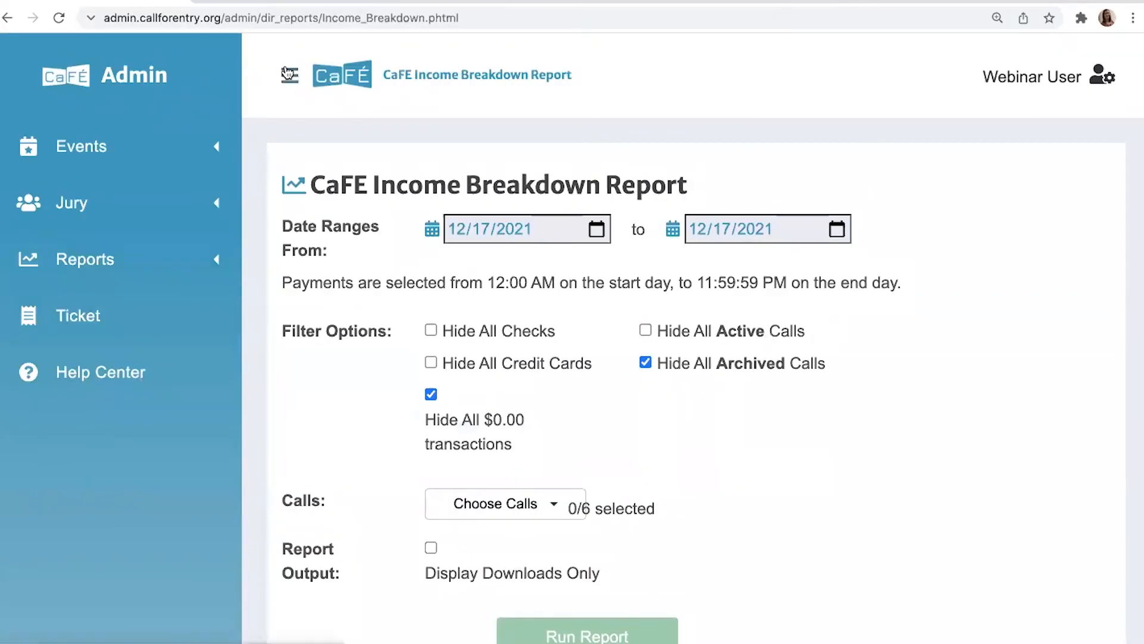
{"action": "left_click", "coordinate": [285, 67]}
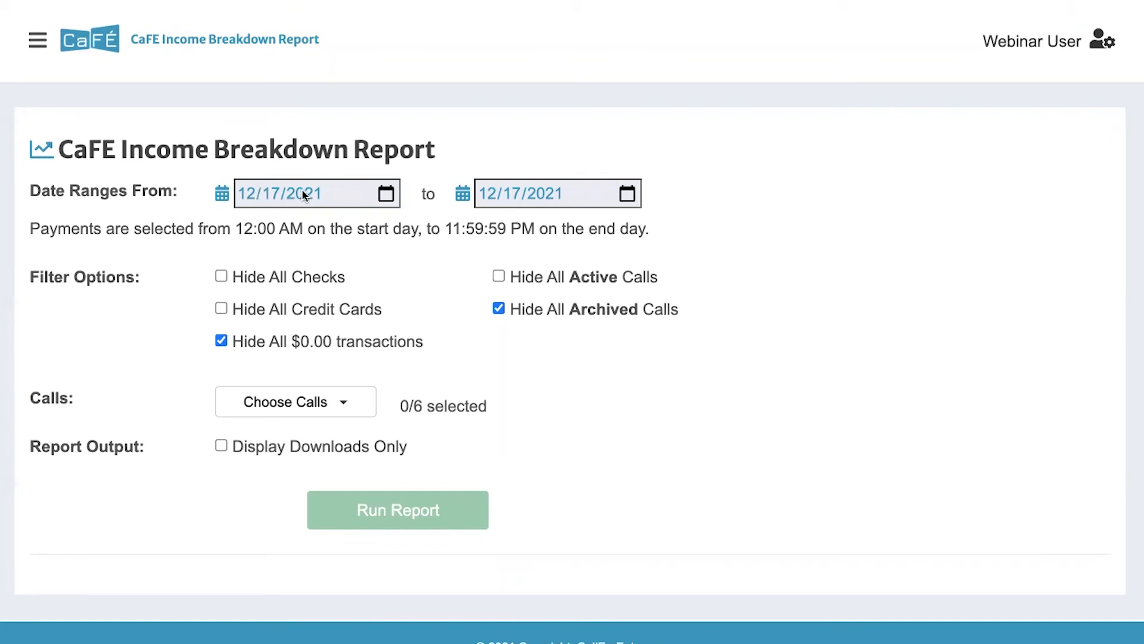
Set the report start date to 09/01/2021 so the range runs through 12/17/2021
{"action": "left_click", "coordinate": [383, 194]}
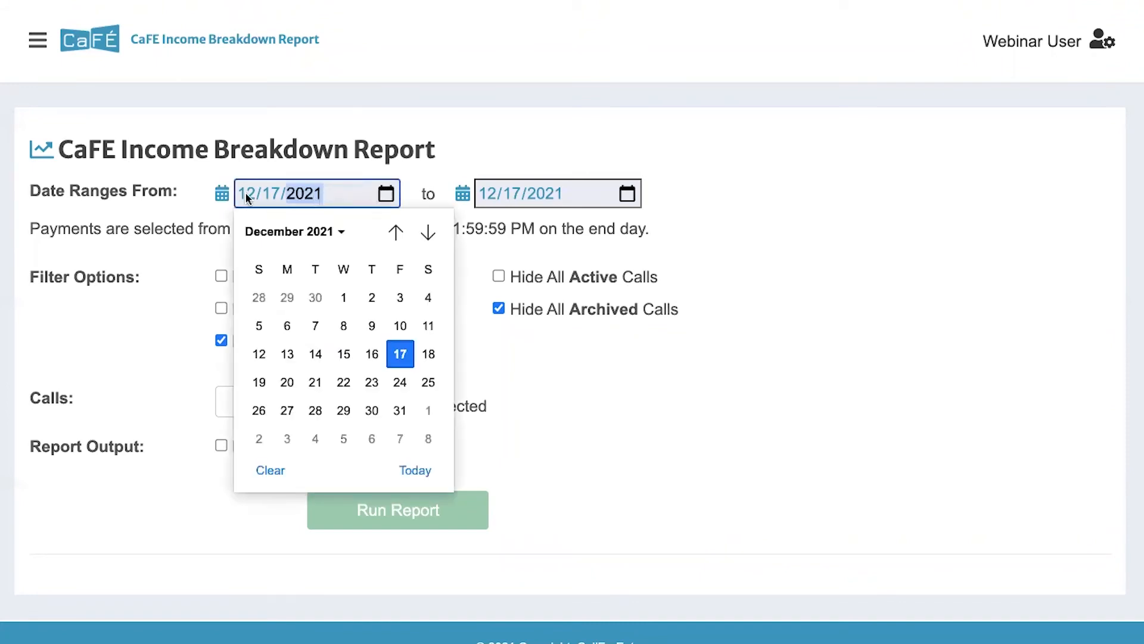
{"action": "left_click", "coordinate": [245, 192]}
{"action": "left_click", "coordinate": [386, 193]}
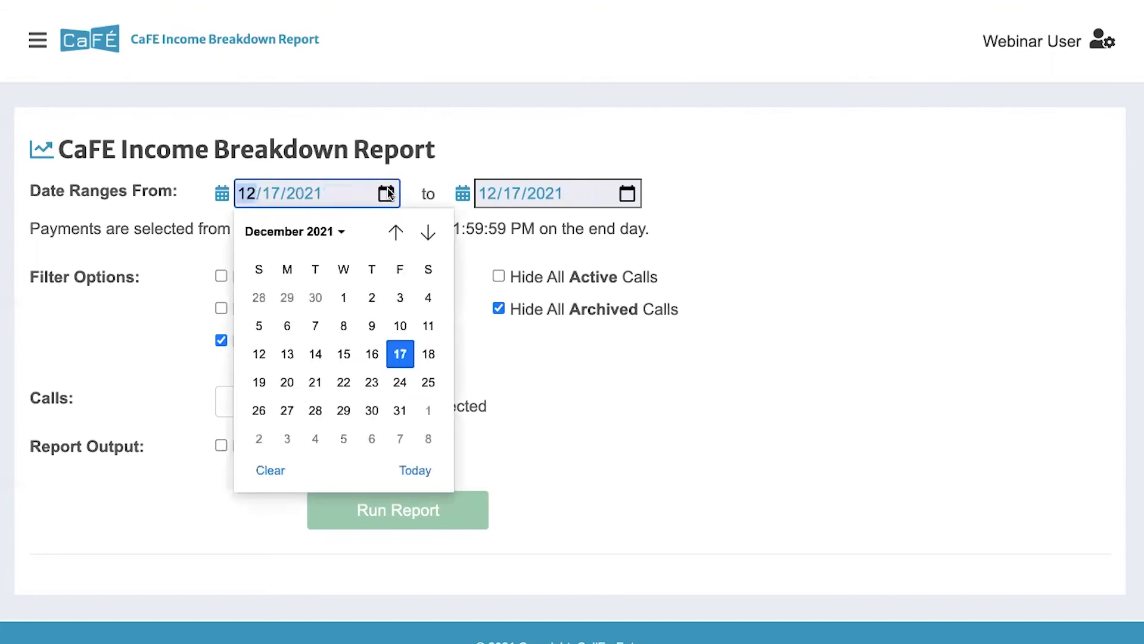
{"action": "left_click", "coordinate": [394, 231]}
{"action": "left_click", "coordinate": [395, 231]}
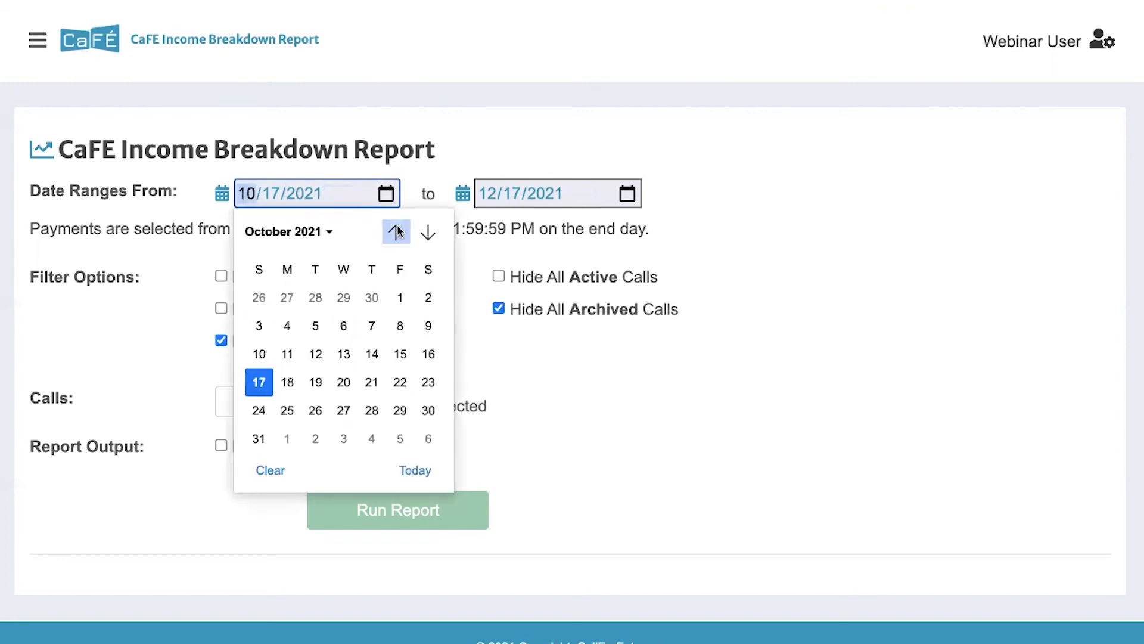
{"action": "left_click", "coordinate": [397, 232]}
{"action": "left_click", "coordinate": [342, 293]}
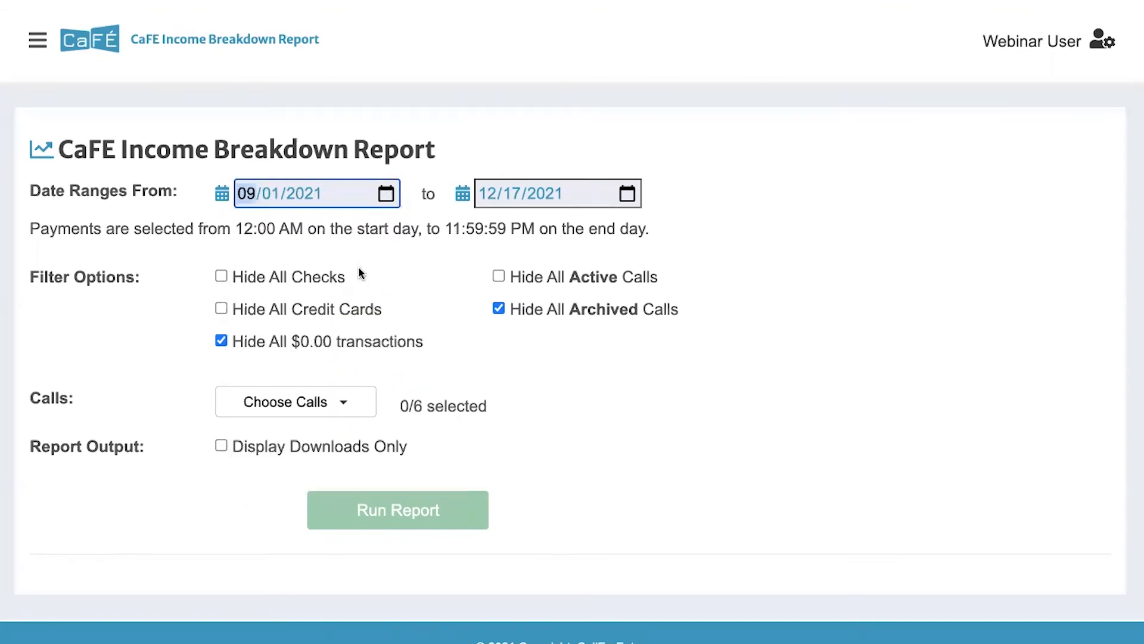
{"action": "left_click", "coordinate": [463, 146]}
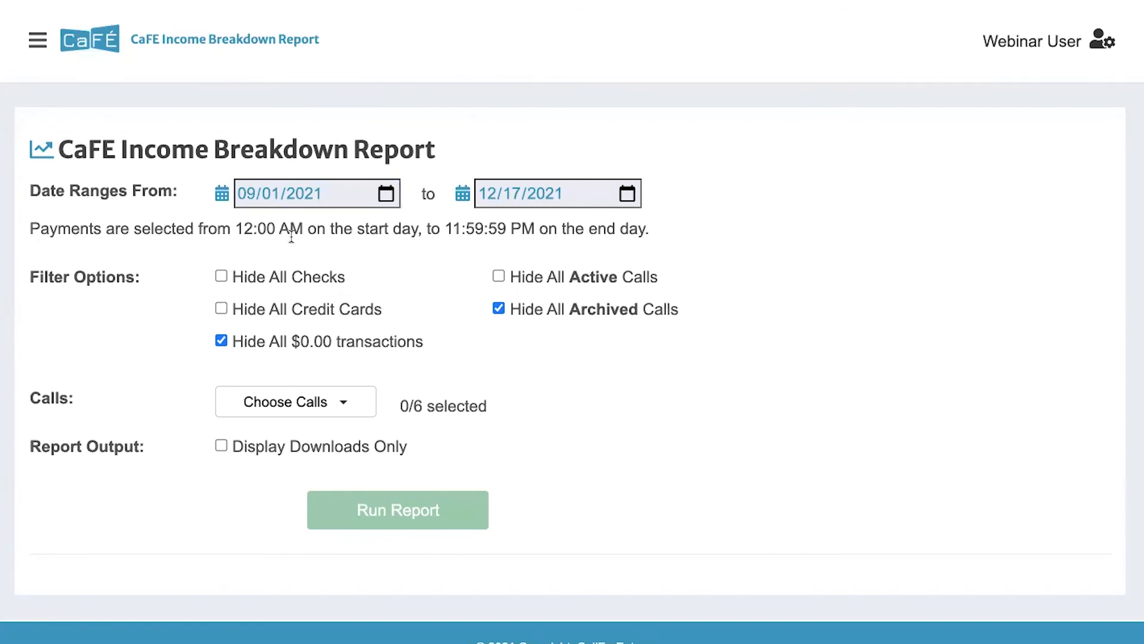
{"action": "scroll", "coordinate": [291, 237], "scroll_direction": "down", "scroll_amount": 1}
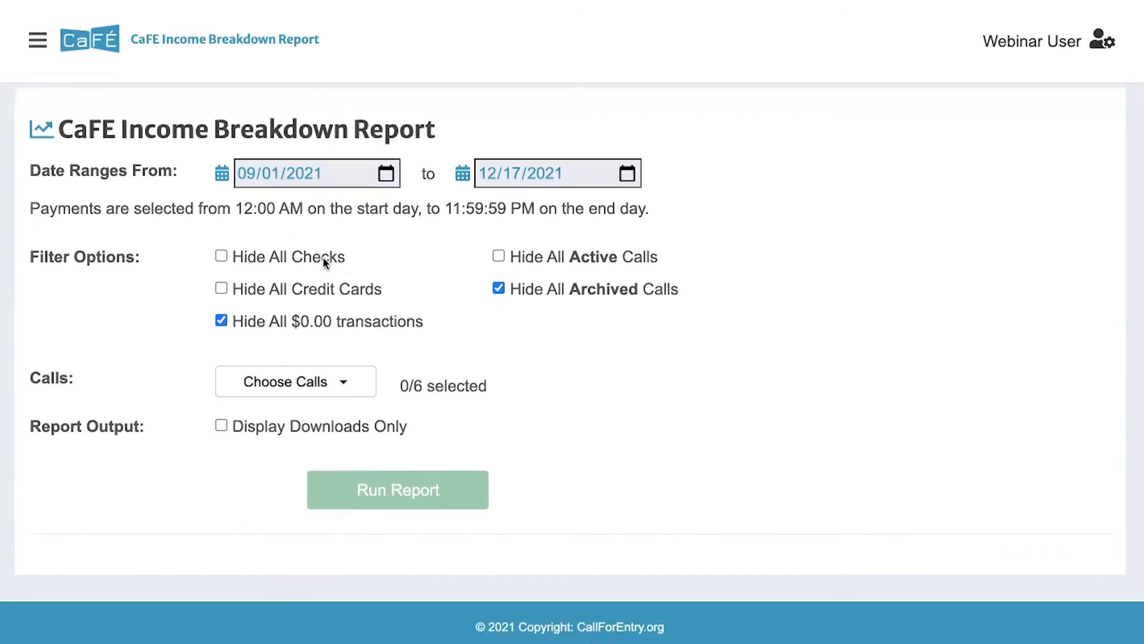
{"action": "scroll", "coordinate": [236, 277], "scroll_direction": "down", "scroll_amount": 1}
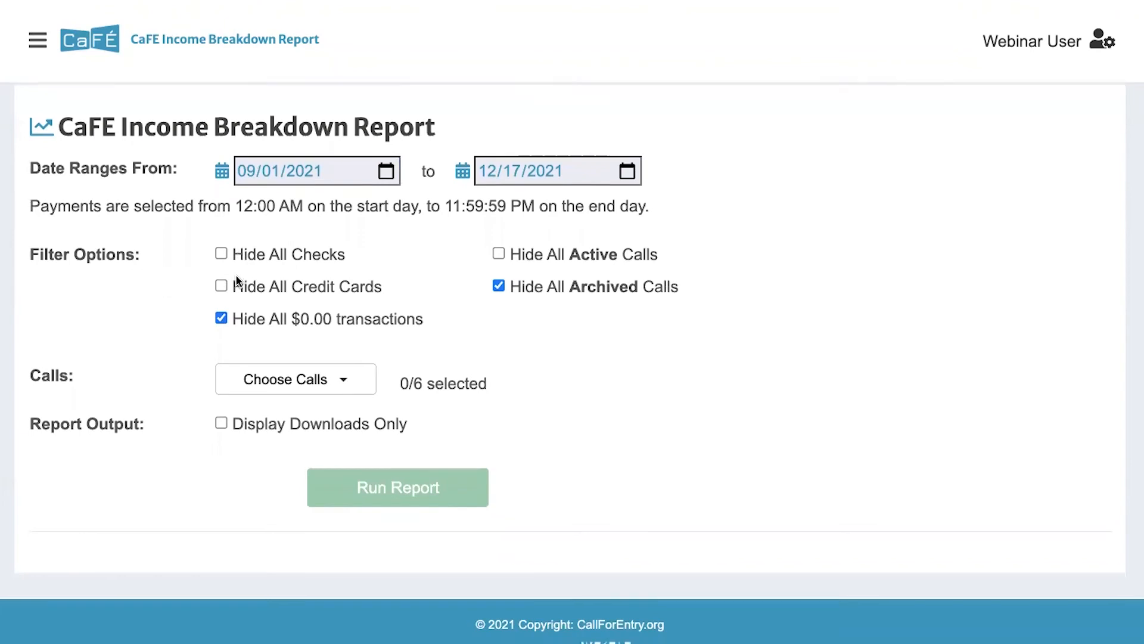
{"action": "scroll", "coordinate": [236, 276], "scroll_direction": "down", "scroll_amount": 1}
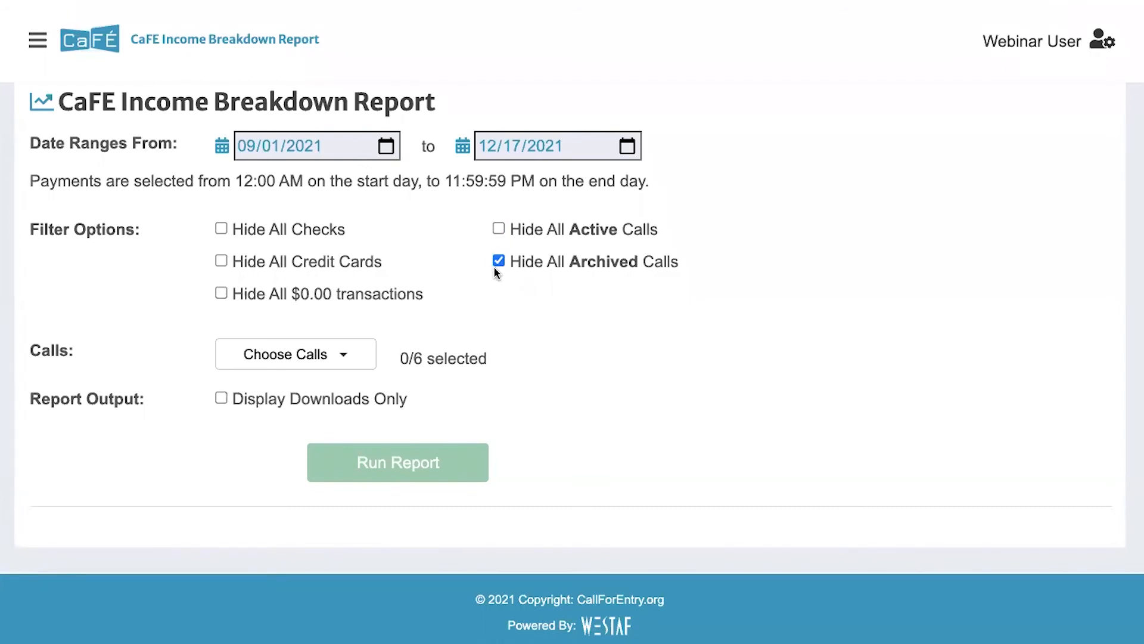
Choose 2021 CaFÉ Exhibition - DEMO ONLY as the only call and run the report
{"action": "left_click", "coordinate": [361, 352]}
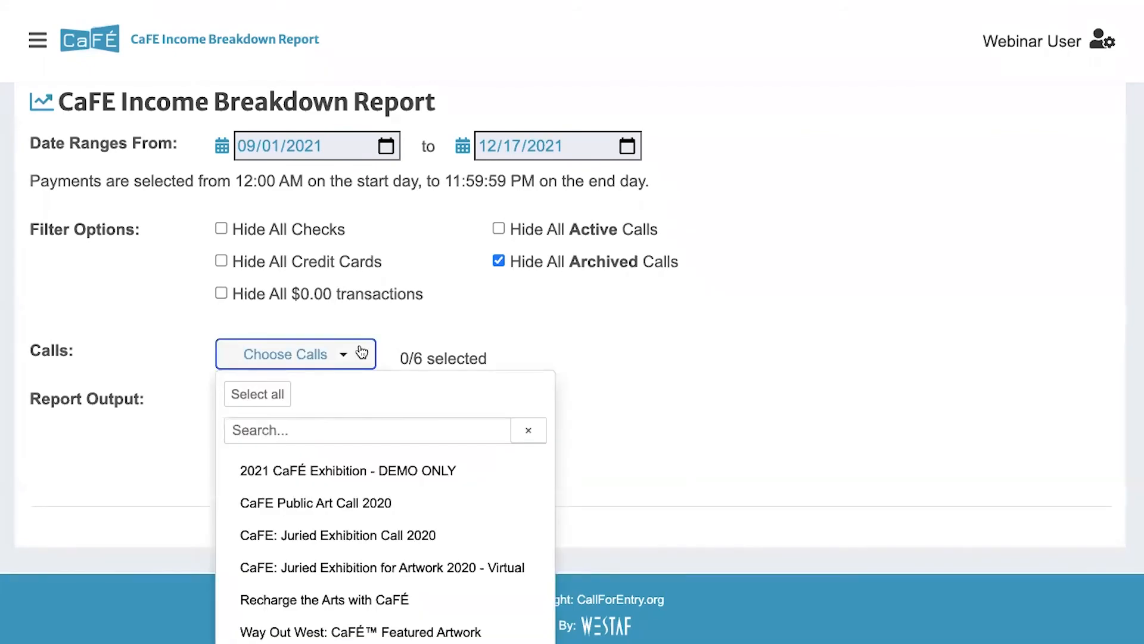
{"action": "left_click", "coordinate": [359, 468]}
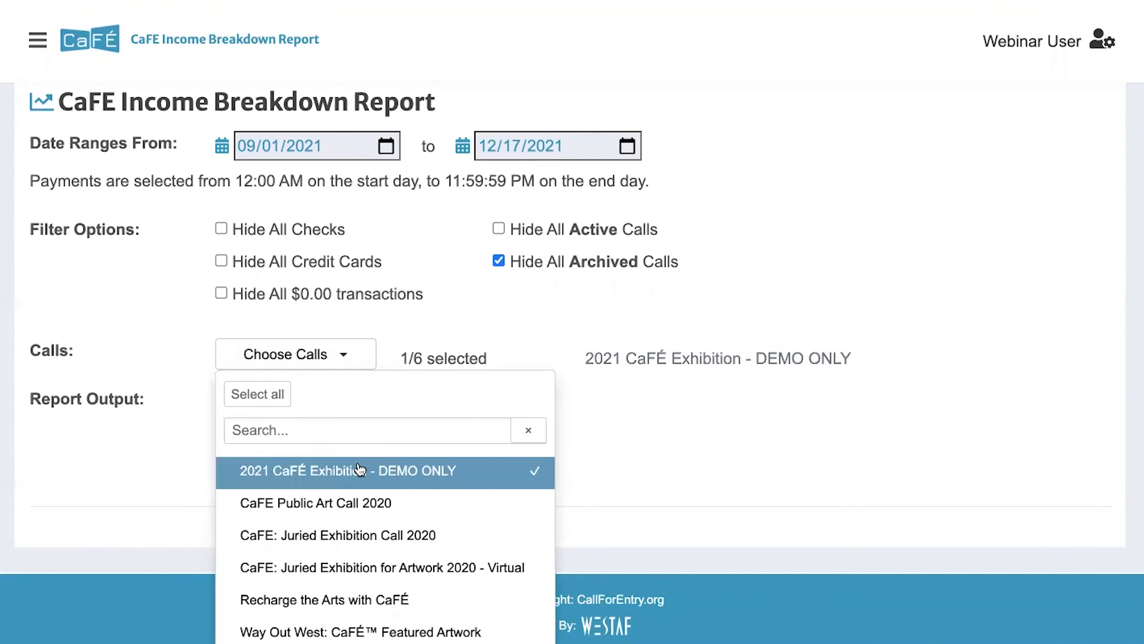
{"action": "left_click", "coordinate": [504, 320]}
{"action": "left_click", "coordinate": [357, 356]}
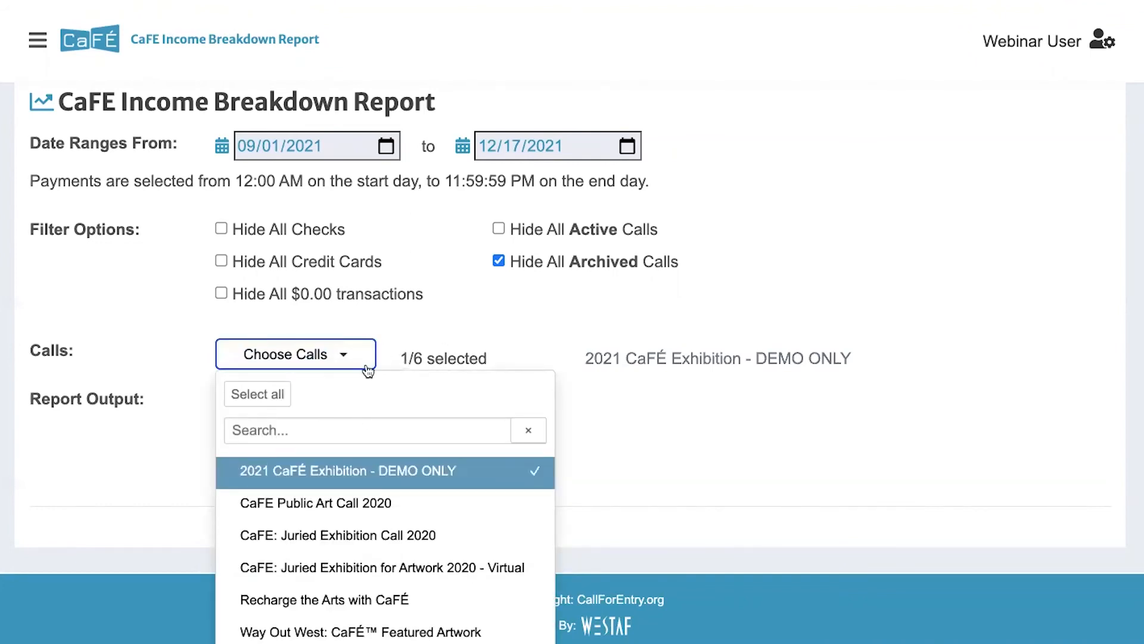
{"action": "left_click", "coordinate": [422, 303]}
{"action": "scroll", "coordinate": [422, 304], "scroll_direction": "down", "scroll_amount": 1}
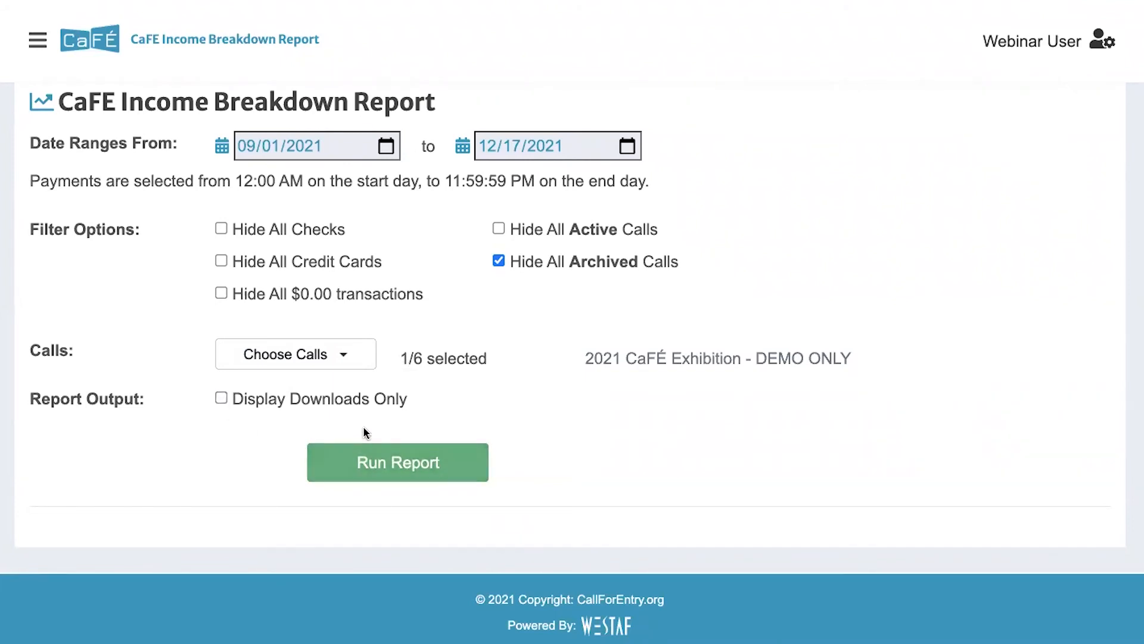
{"action": "left_click", "coordinate": [366, 459]}
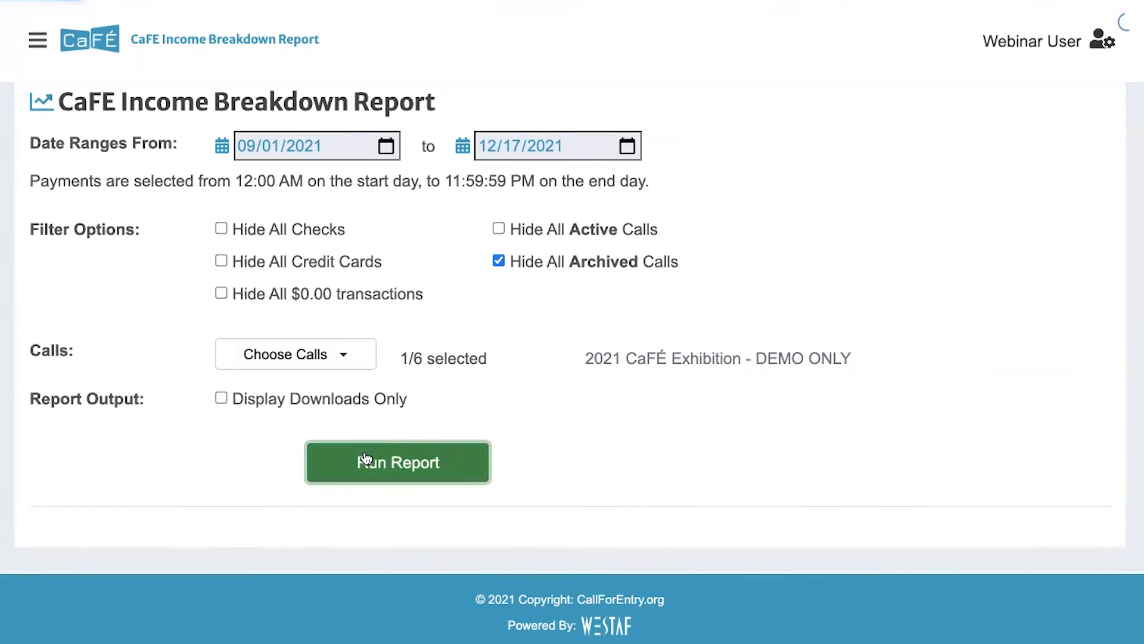
Scroll past the 7 transactions to the Income for Period and Income for Event tables
{"action": "scroll", "coordinate": [485, 357], "scroll_direction": "down", "scroll_amount": 4}
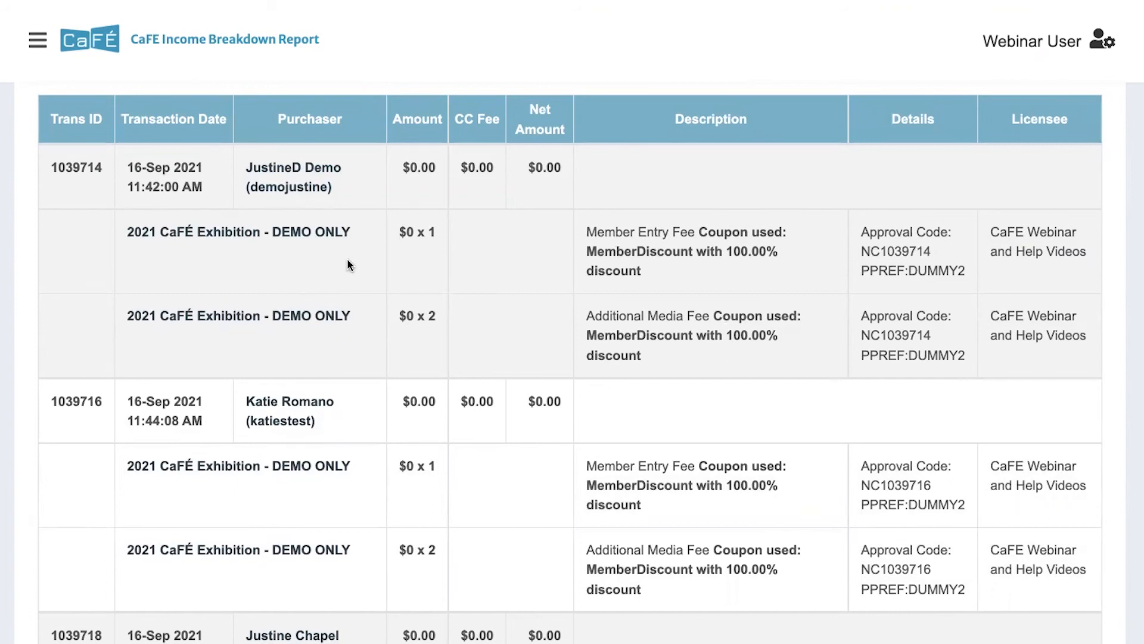
{"action": "scroll", "coordinate": [347, 259], "scroll_direction": "down", "scroll_amount": 1}
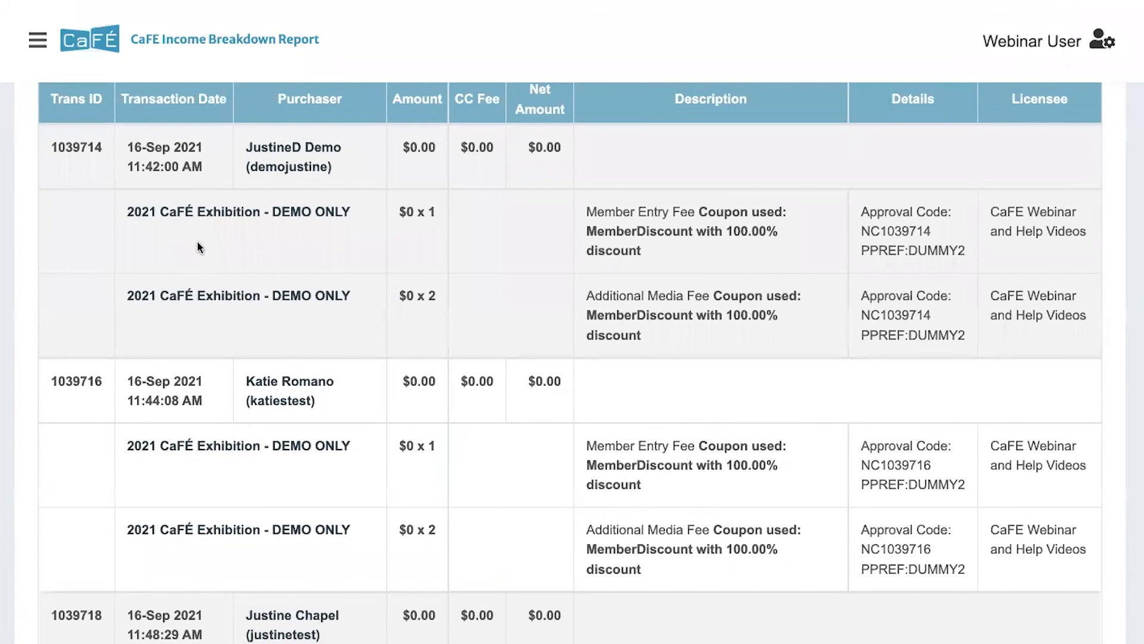
{"action": "scroll", "coordinate": [196, 241], "scroll_direction": "down", "scroll_amount": 15}
{"action": "scroll", "coordinate": [200, 216], "scroll_direction": "down", "scroll_amount": 5}
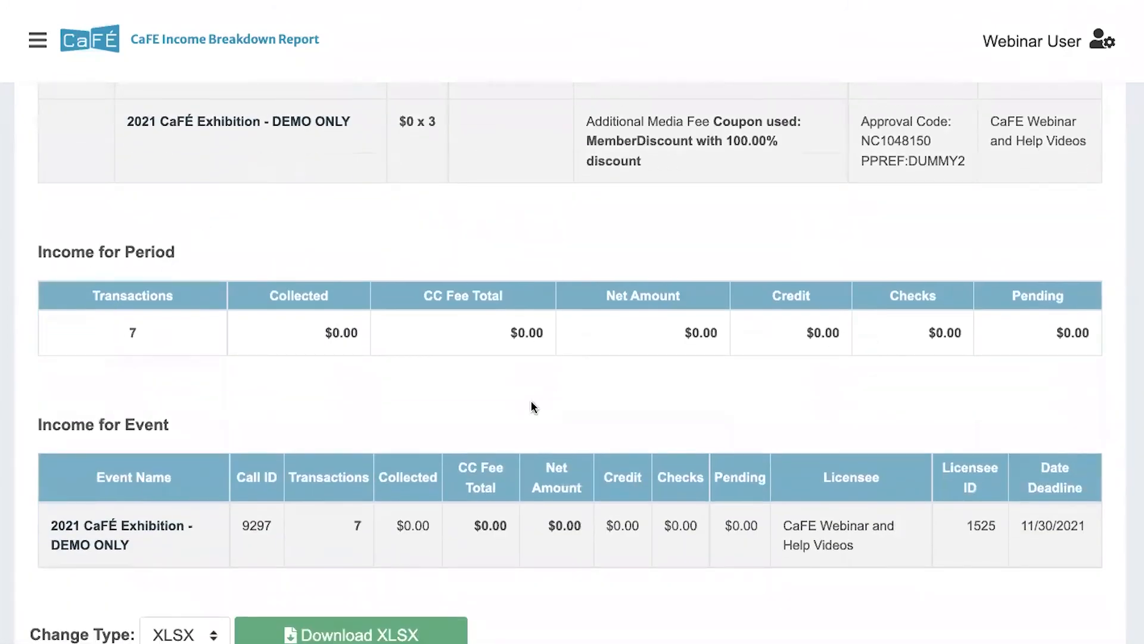
{"action": "scroll", "coordinate": [533, 404], "scroll_direction": "down", "scroll_amount": 2}
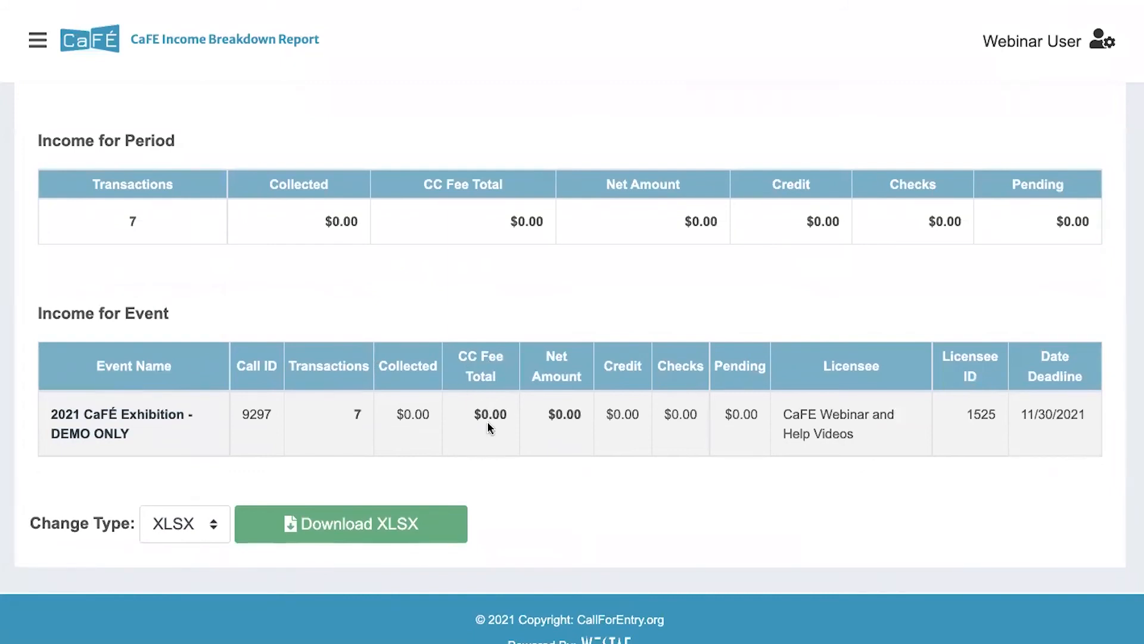
{"action": "scroll", "coordinate": [487, 427], "scroll_direction": "down", "scroll_amount": 1}
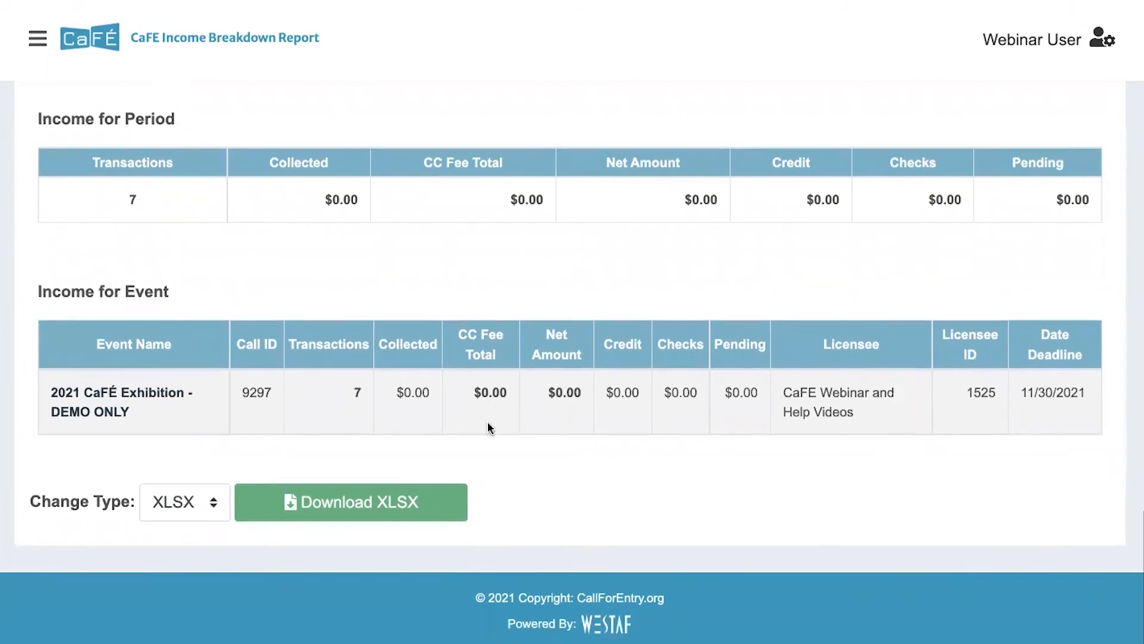
{"action": "scroll", "coordinate": [167, 500], "scroll_direction": "up", "scroll_amount": 1}
{"action": "scroll", "coordinate": [167, 501], "scroll_direction": "down", "scroll_amount": 1}
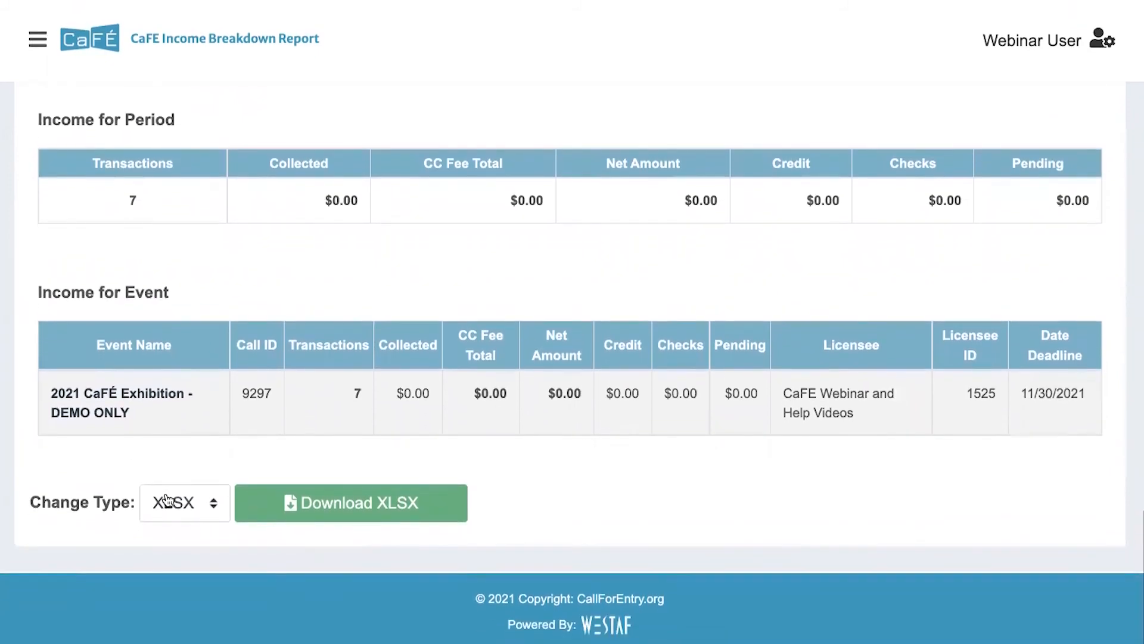
{"action": "left_click", "coordinate": [211, 503]}
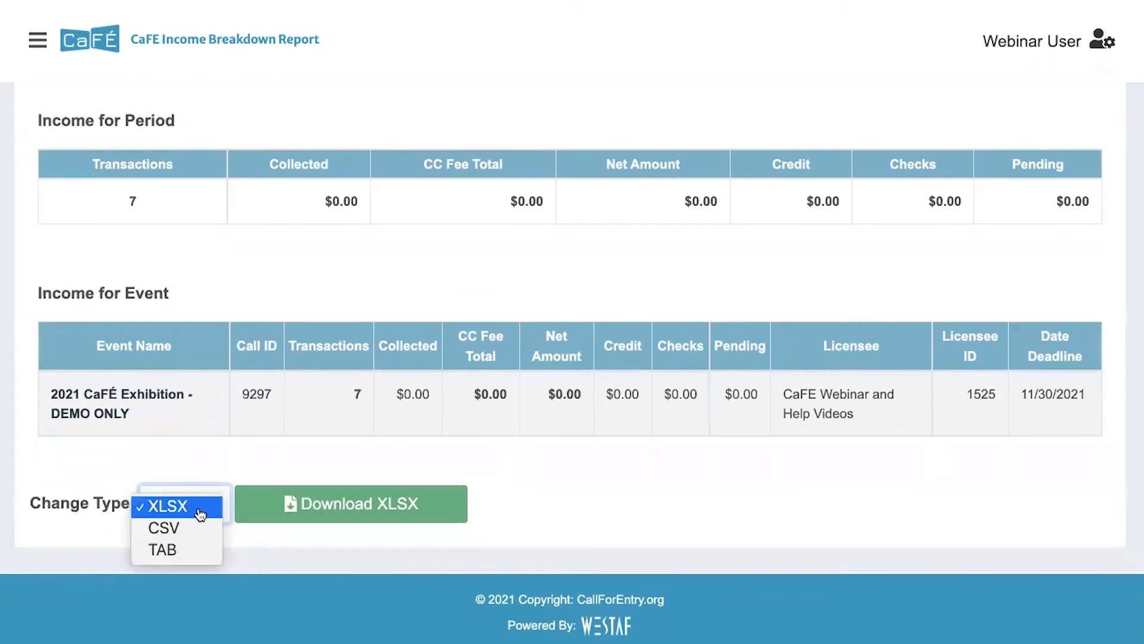
{"action": "left_click", "coordinate": [200, 513]}
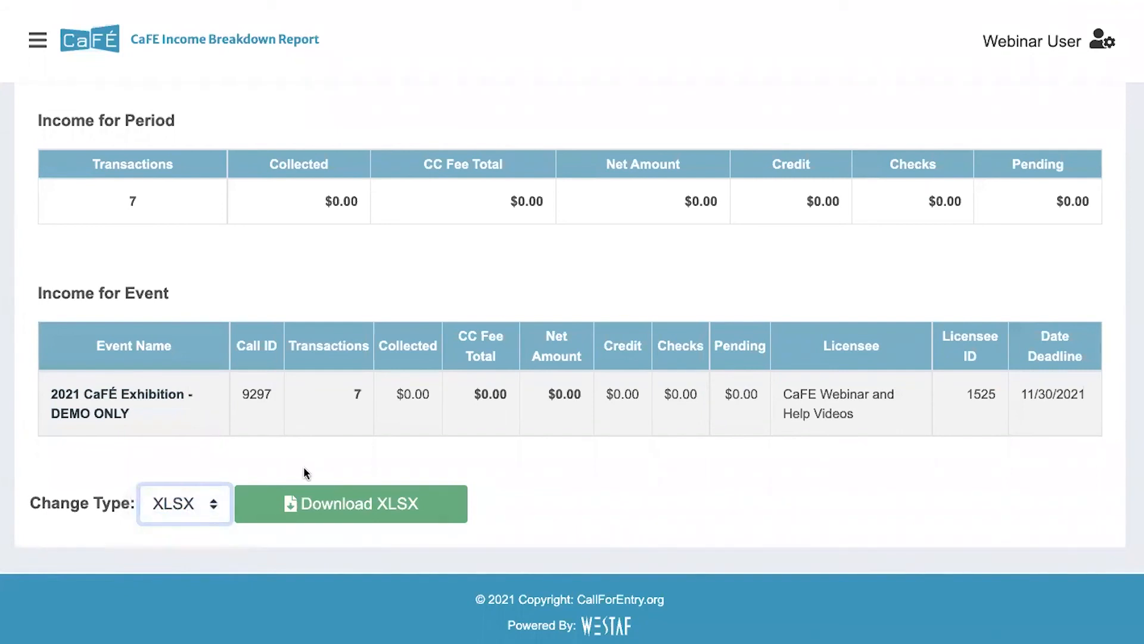
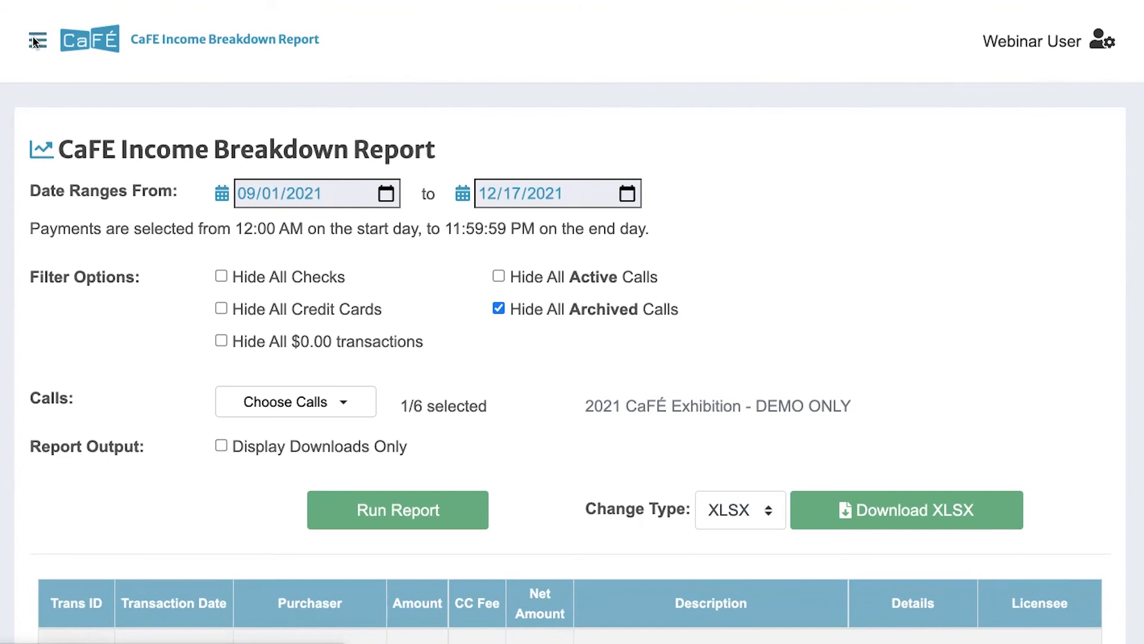
Open the admin sidebar over the Income Breakdown Report and expand the Jury section
{"action": "left_click", "coordinate": [36, 41]}
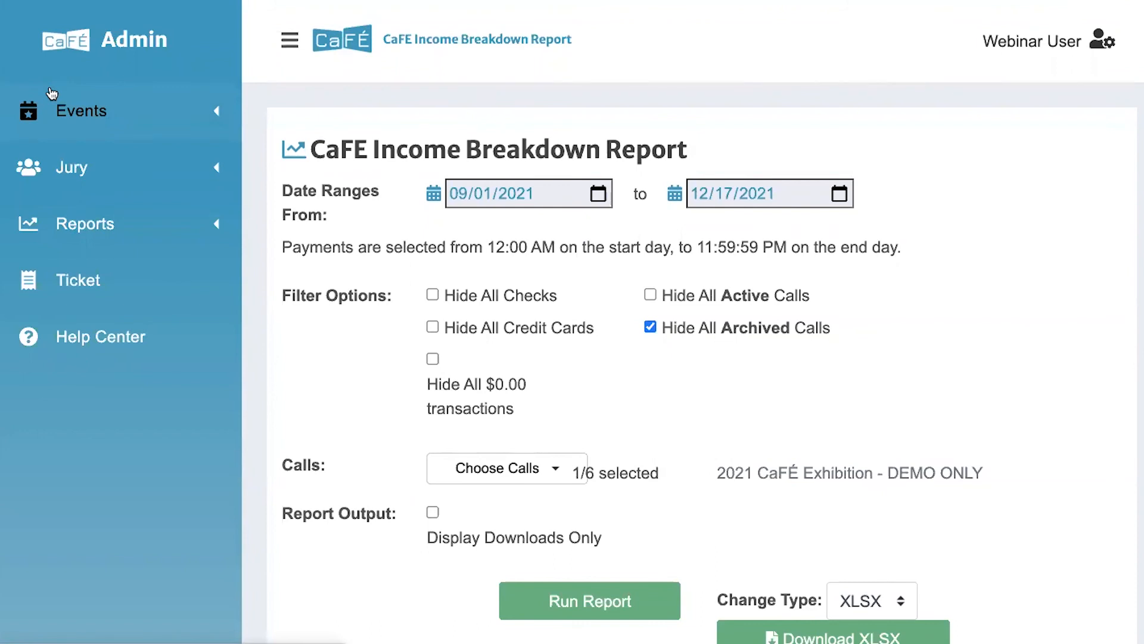
{"action": "left_click", "coordinate": [51, 175]}
Review the event's jury Setup (status Complete, Round 1) in Jury Administration, then expand Events
{"action": "left_click", "coordinate": [46, 212]}
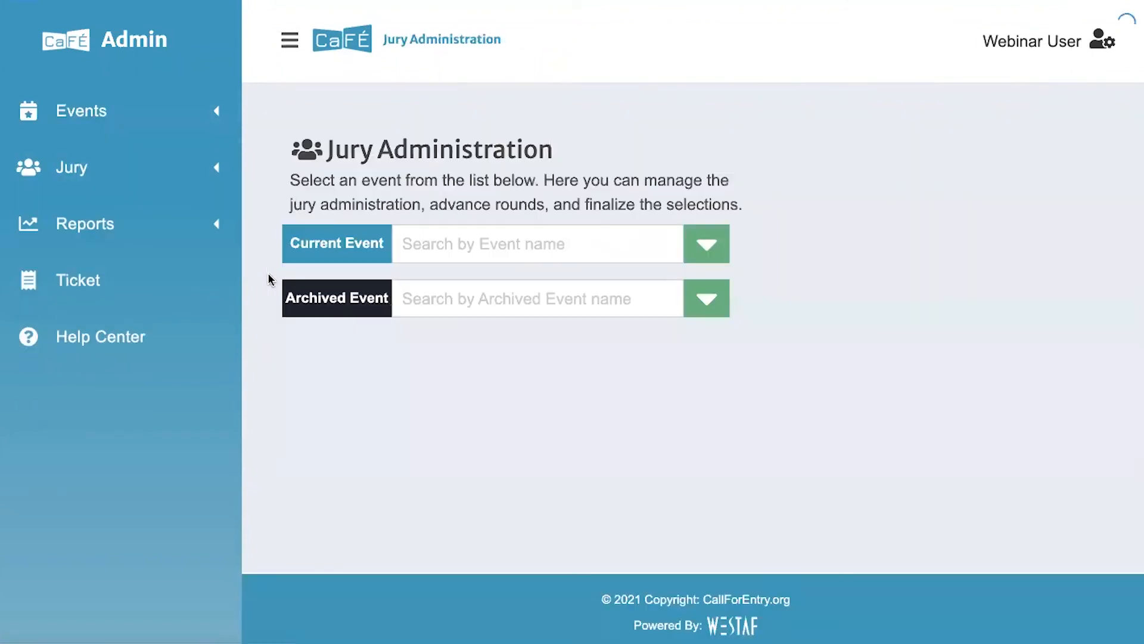
{"action": "left_click", "coordinate": [288, 41]}
{"action": "scroll", "coordinate": [249, 286], "scroll_direction": "down", "scroll_amount": 3}
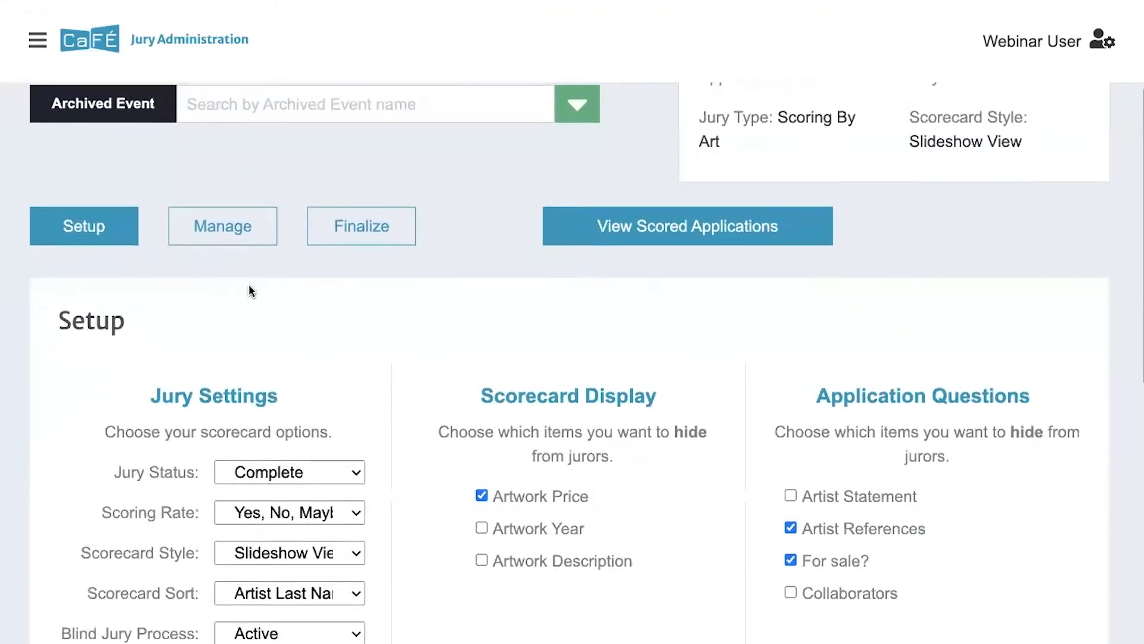
{"action": "scroll", "coordinate": [249, 291], "scroll_direction": "down", "scroll_amount": 2}
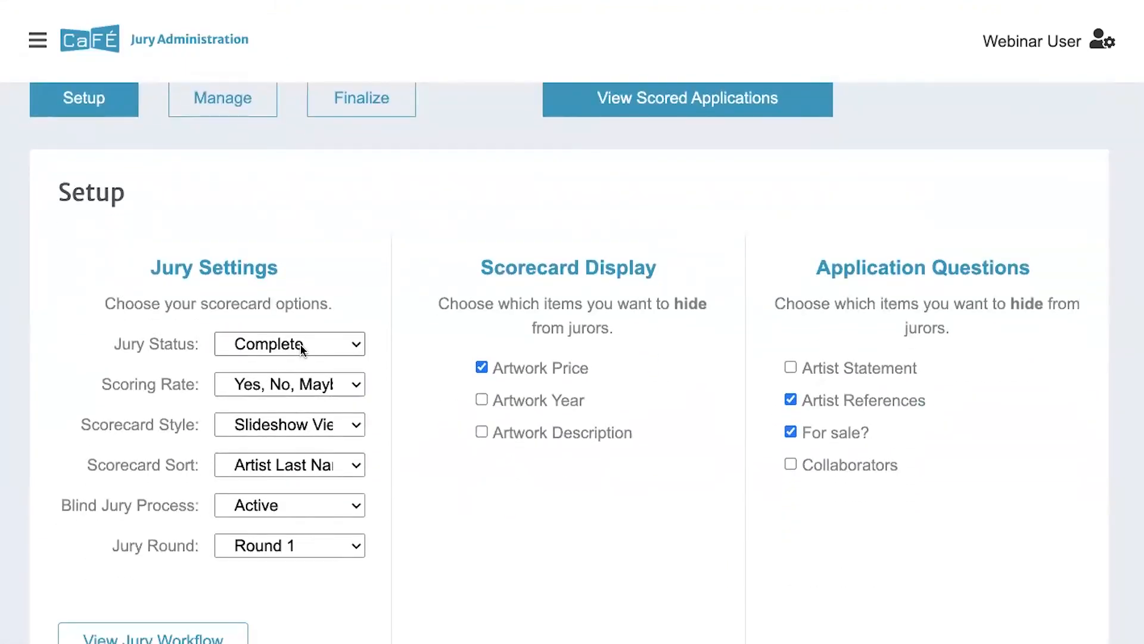
{"action": "left_click", "coordinate": [34, 45]}
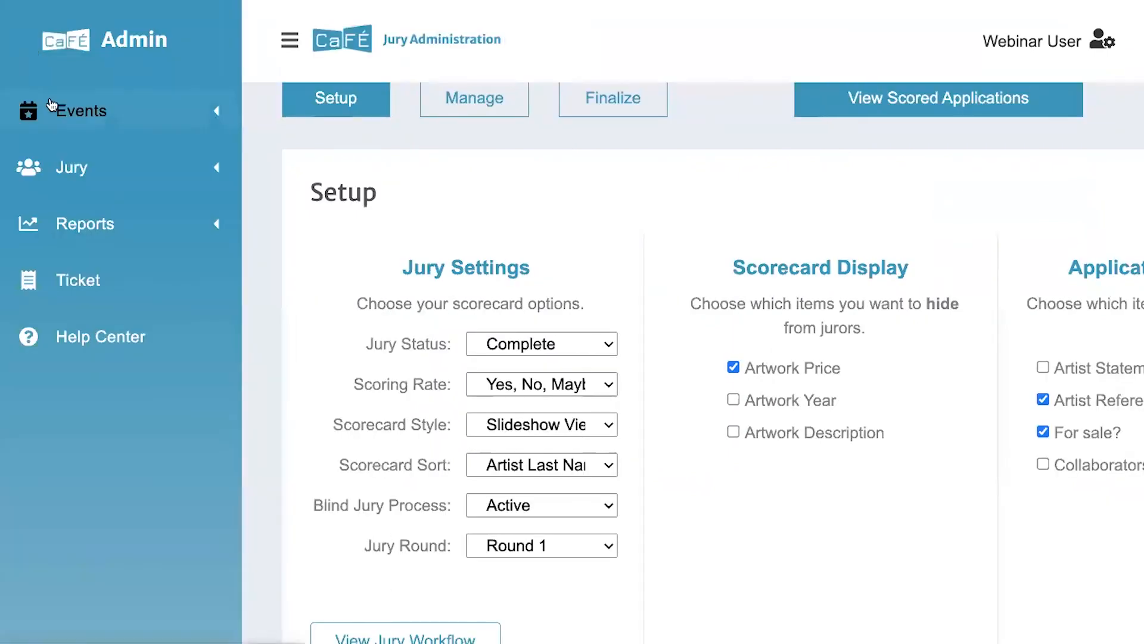
{"action": "left_click", "coordinate": [51, 104]}
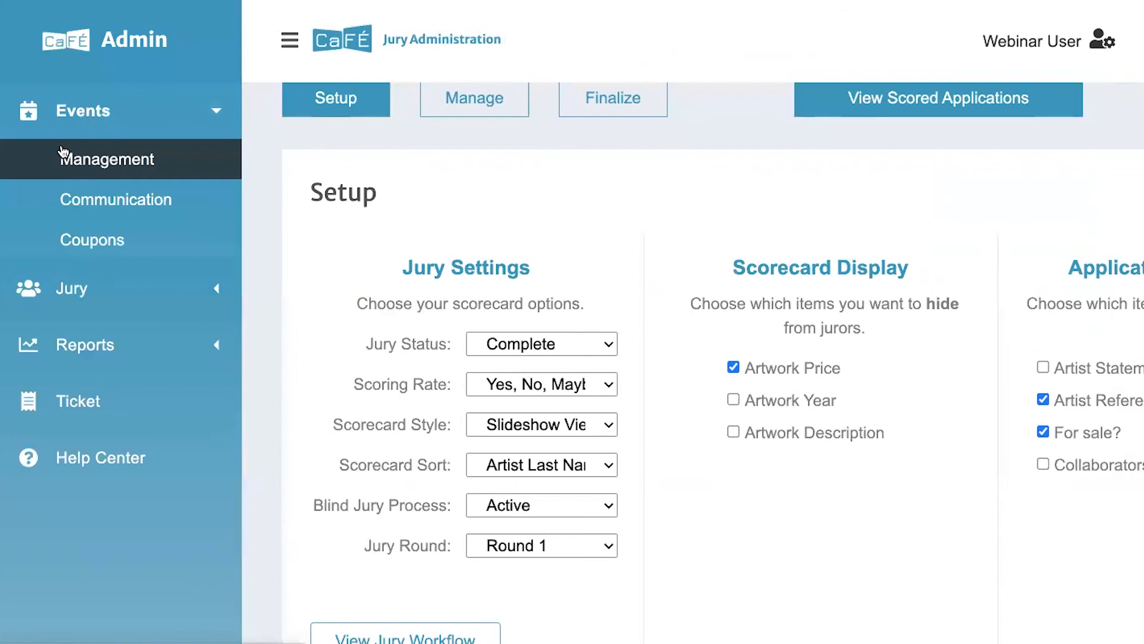
Open the Call Editor for the current event from Events Management
{"action": "left_click", "coordinate": [63, 153]}
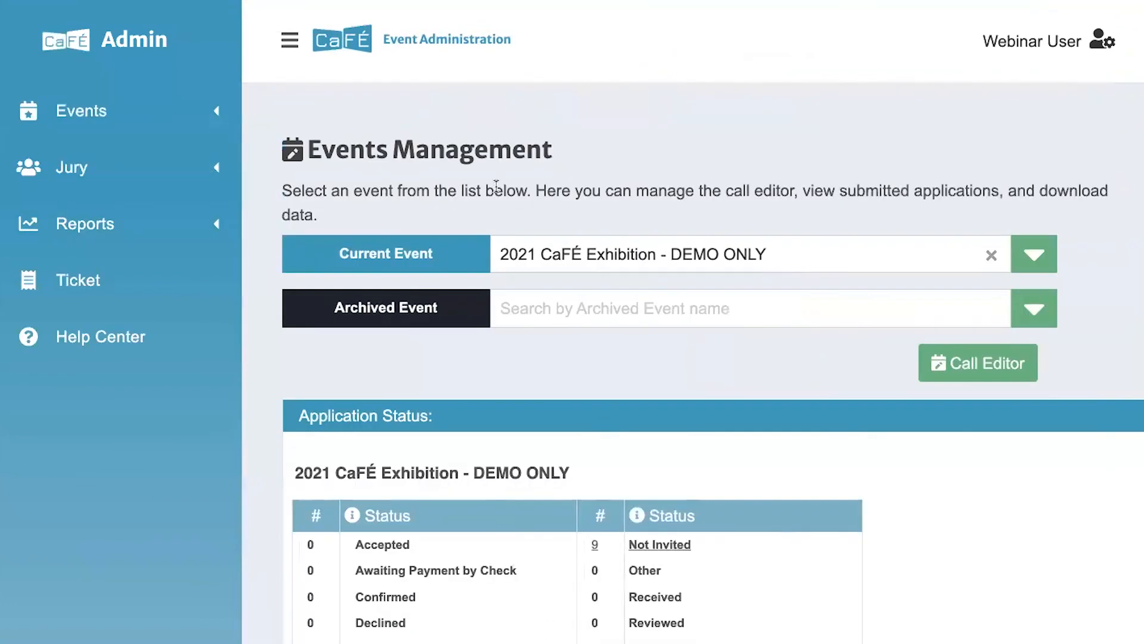
{"action": "left_click", "coordinate": [290, 40]}
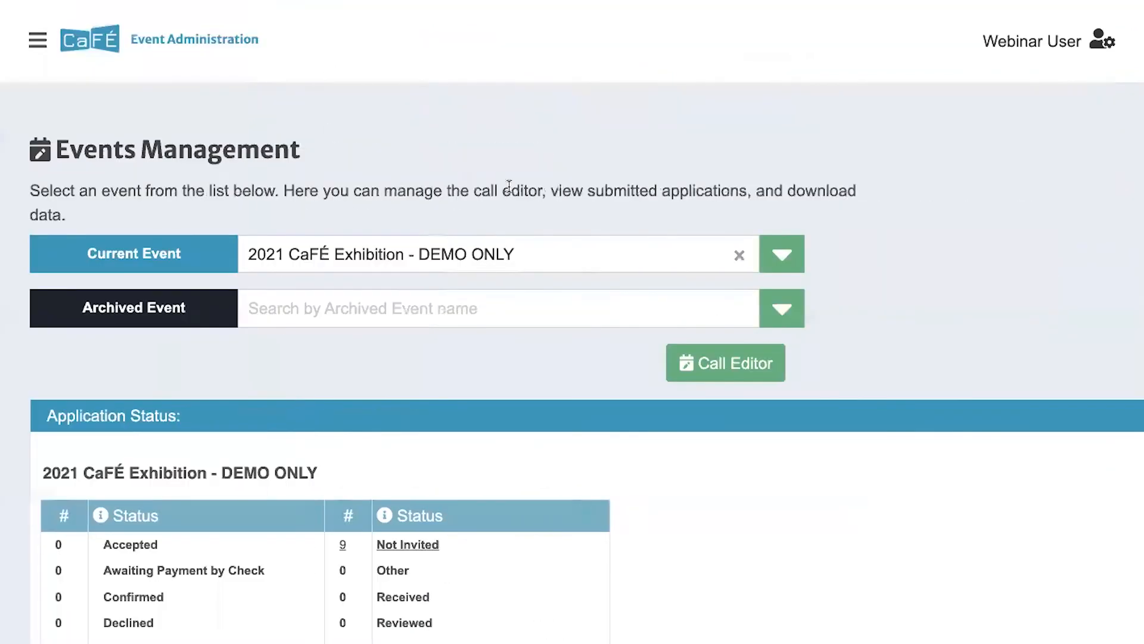
{"action": "left_click", "coordinate": [708, 351]}
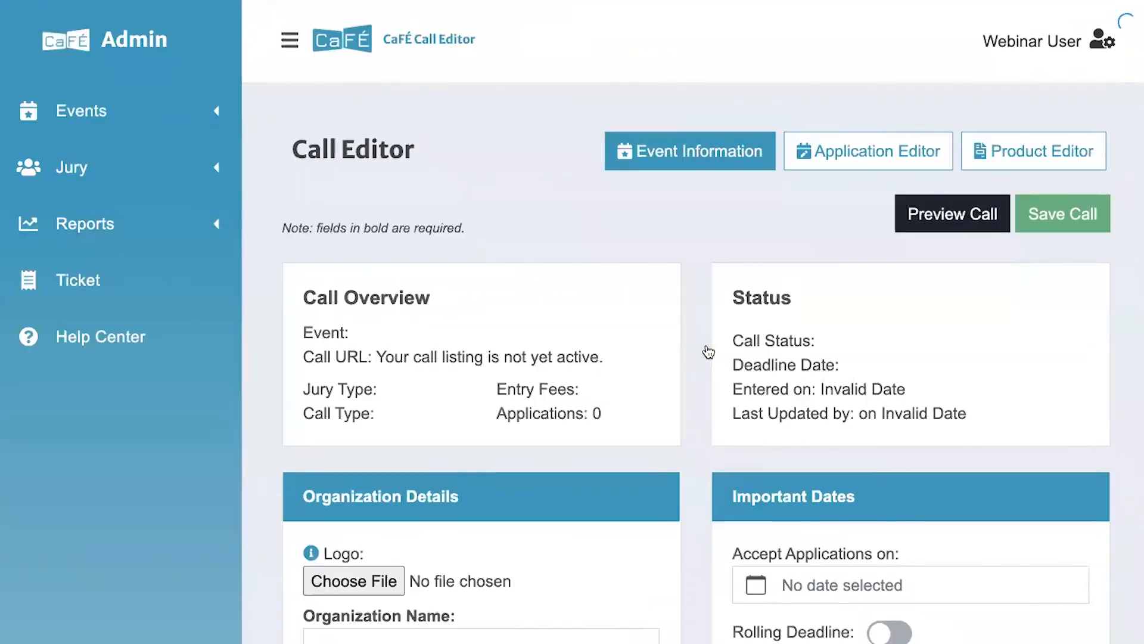
{"action": "left_click", "coordinate": [290, 39]}
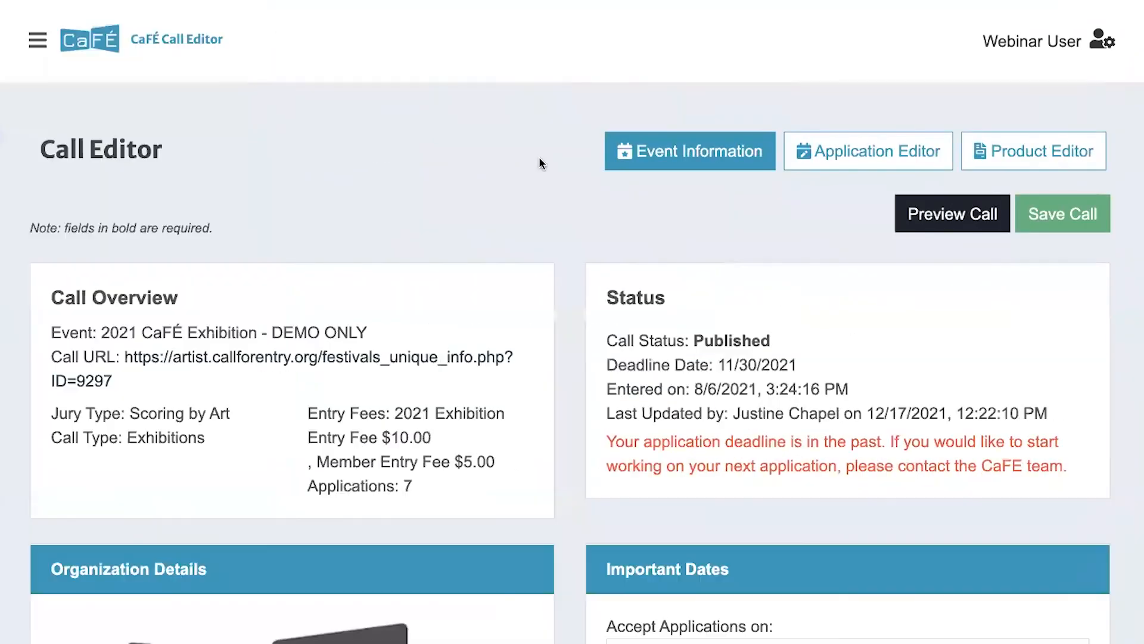
Scroll through the call settings, noting Prevent Artists from Archiving Entries, then return to Events Management
{"action": "scroll", "coordinate": [689, 279], "scroll_direction": "down", "scroll_amount": 10}
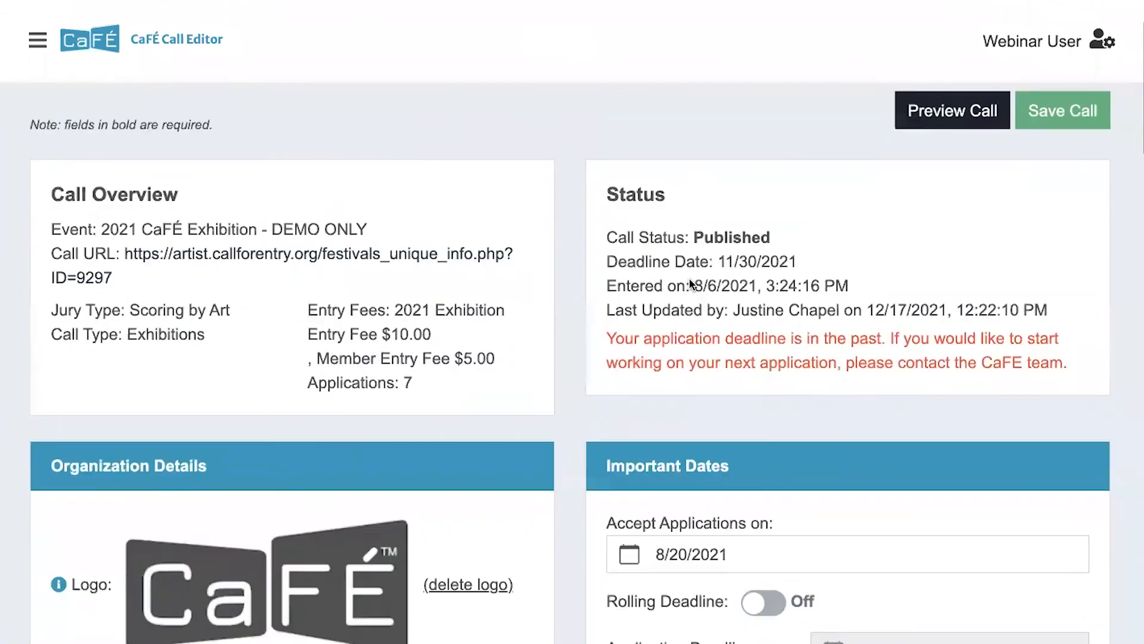
{"action": "scroll", "coordinate": [689, 283], "scroll_direction": "down", "scroll_amount": 6}
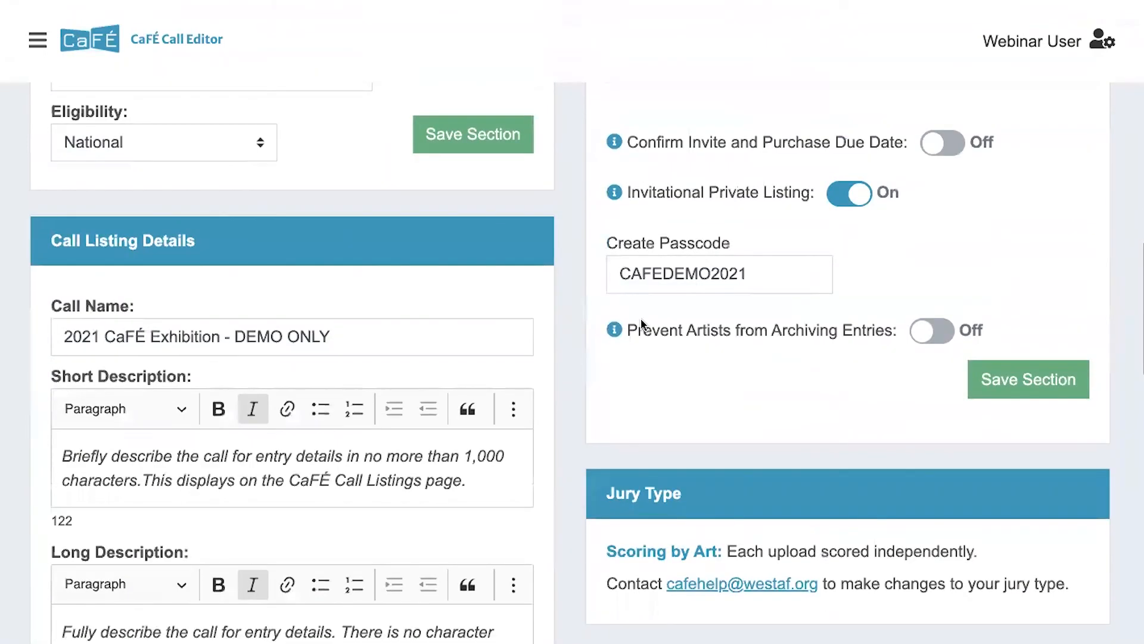
{"action": "left_click_drag", "start_coordinate": [627, 329], "coordinate": [893, 338]}
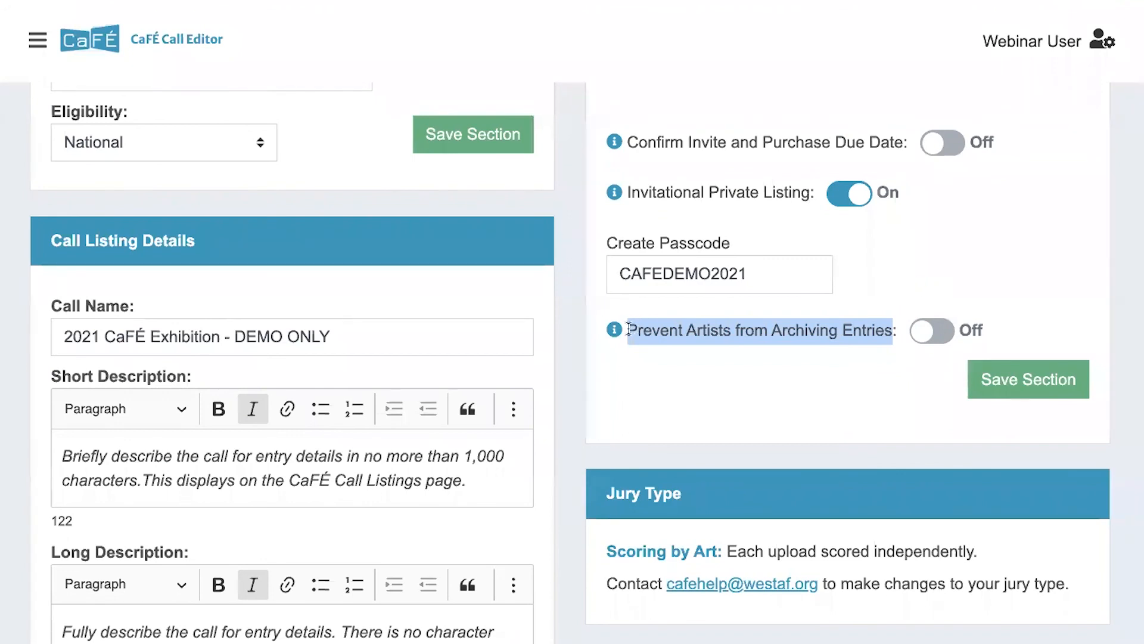
{"action": "left_click", "coordinate": [886, 347]}
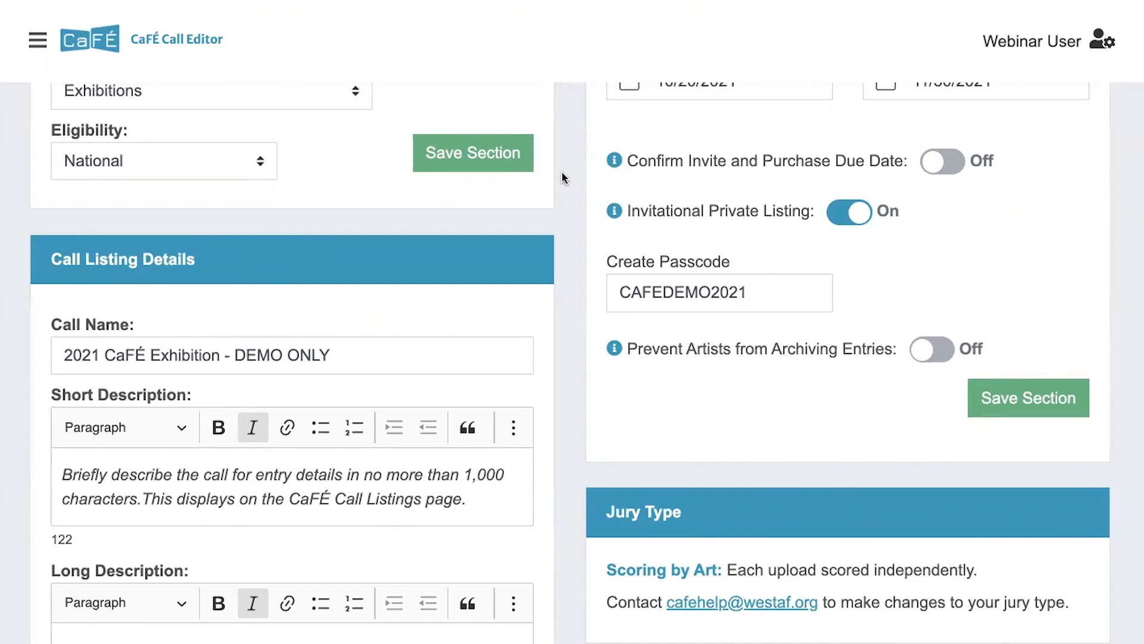
{"action": "scroll", "coordinate": [563, 177], "scroll_direction": "up", "scroll_amount": 15}
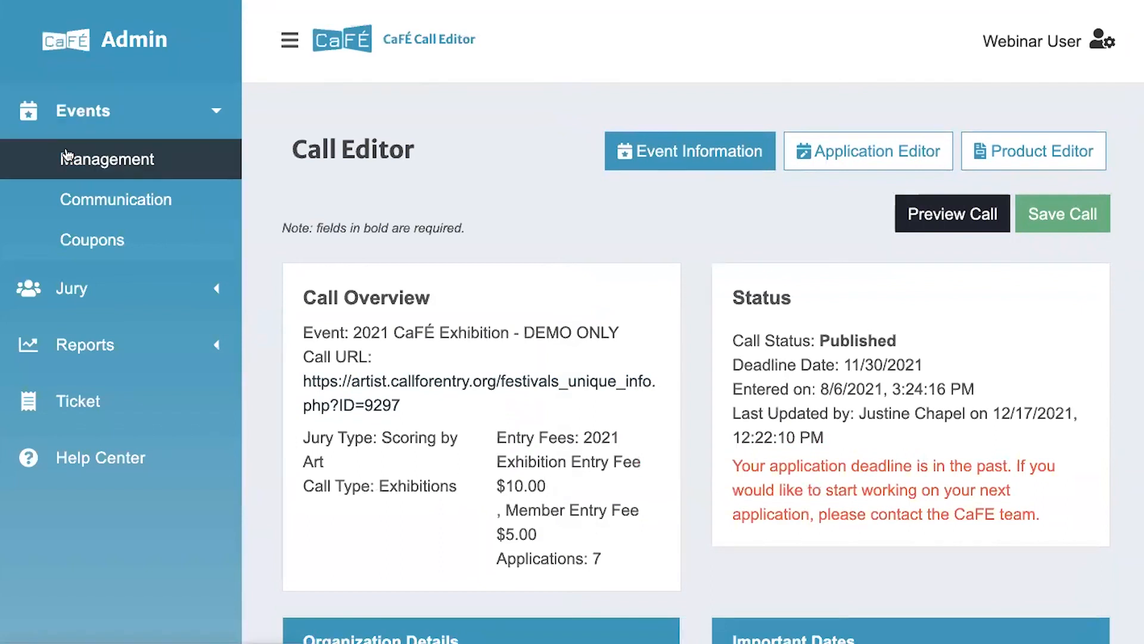
{"action": "left_click", "coordinate": [67, 155]}
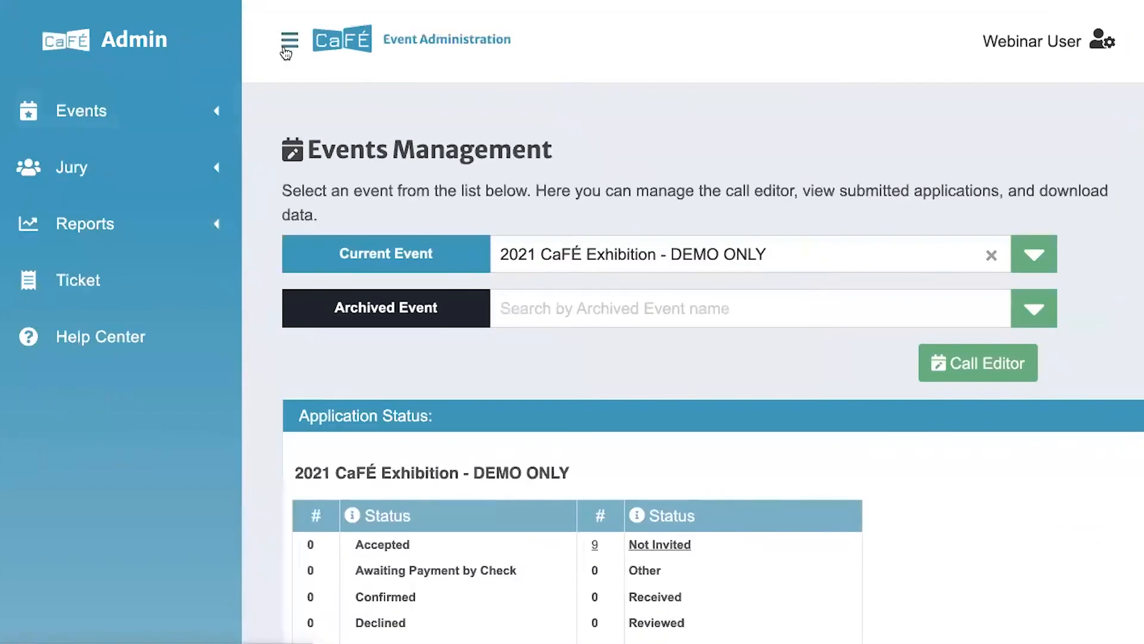
Browse the Current Event list, keeping 2021 CaFÉ Exhibition - DEMO ONLY selected
{"action": "left_click", "coordinate": [287, 48]}
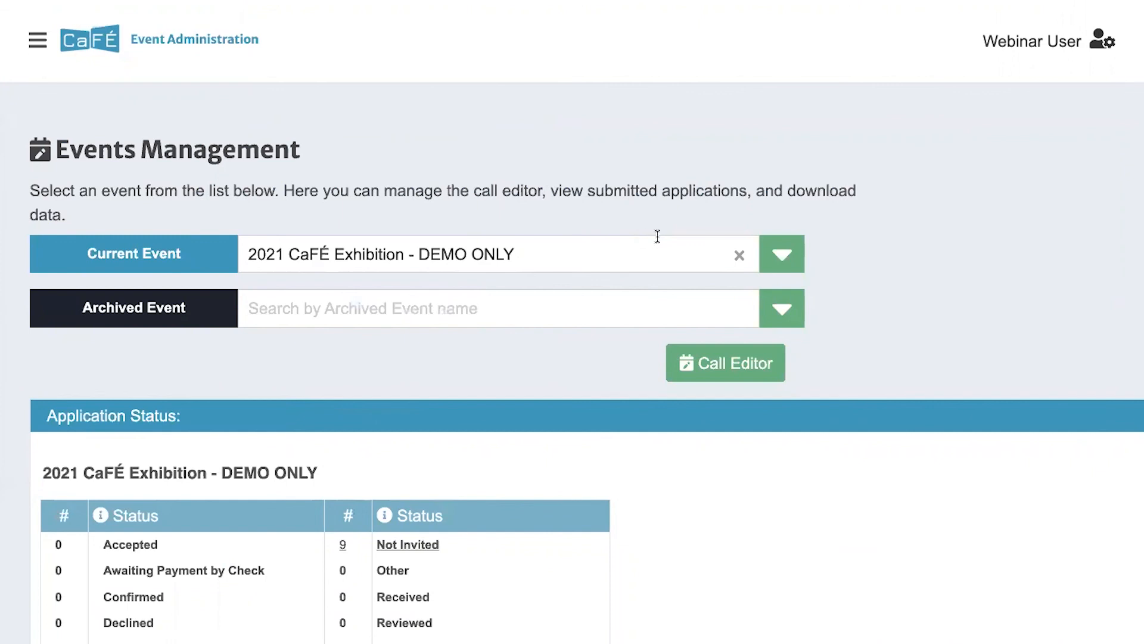
{"action": "left_click", "coordinate": [781, 255]}
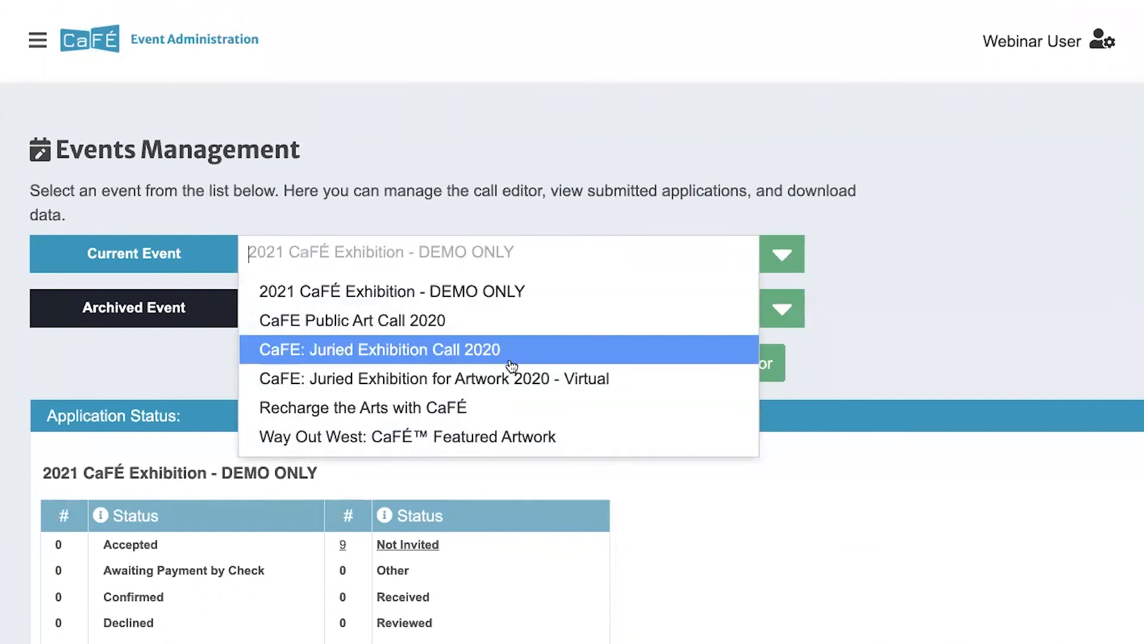
{"action": "left_click", "coordinate": [754, 165]}
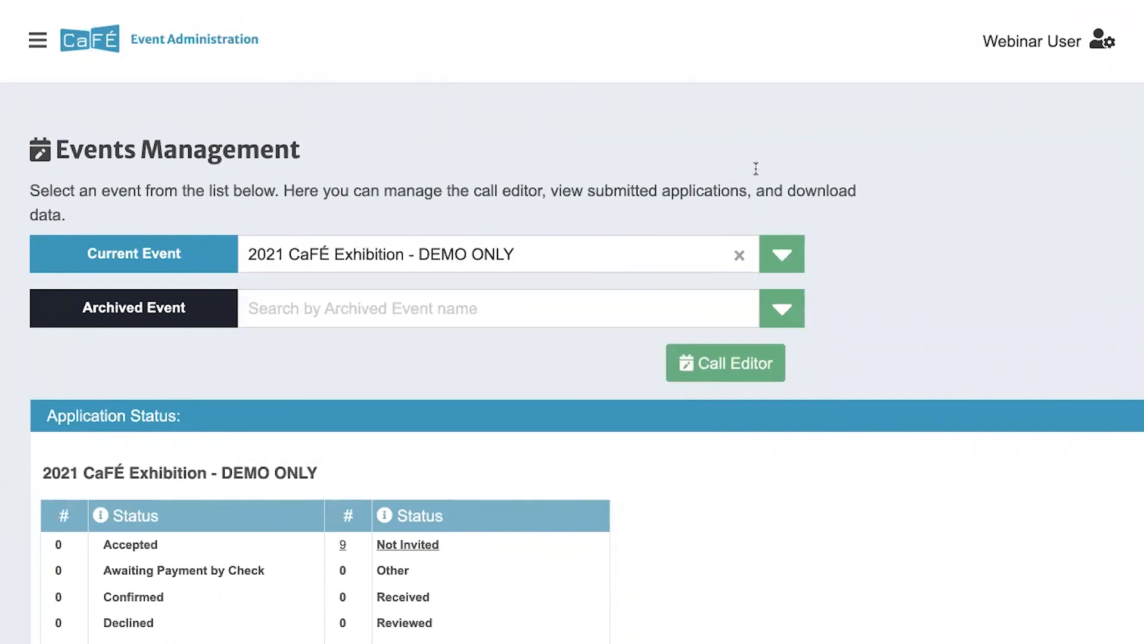
{"action": "left_click", "coordinate": [786, 254]}
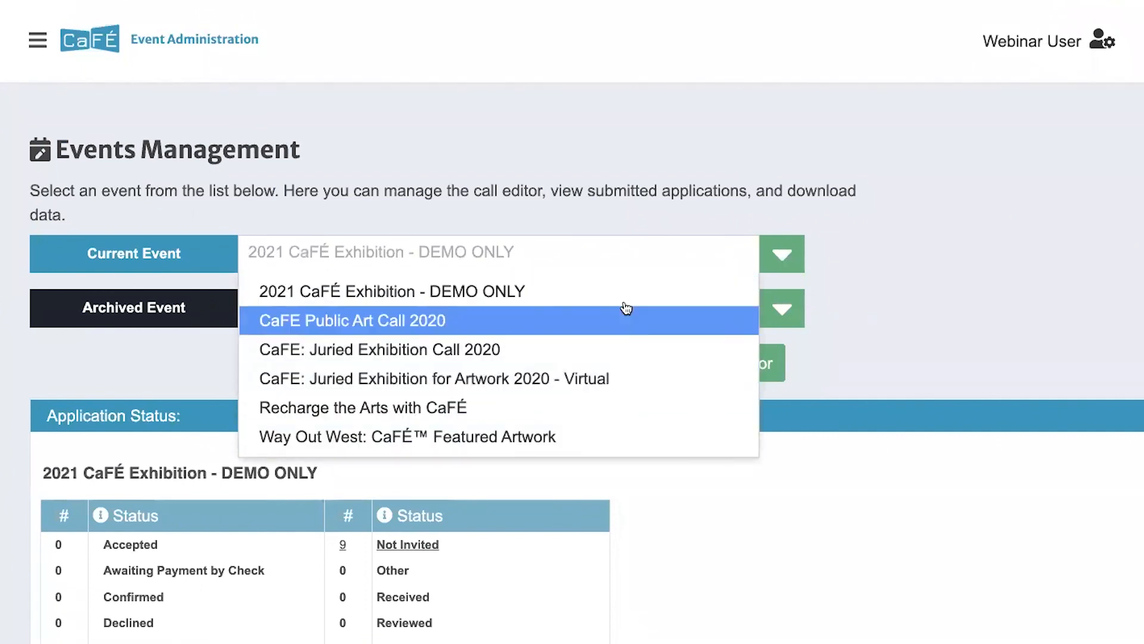
{"action": "left_click", "coordinate": [694, 209]}
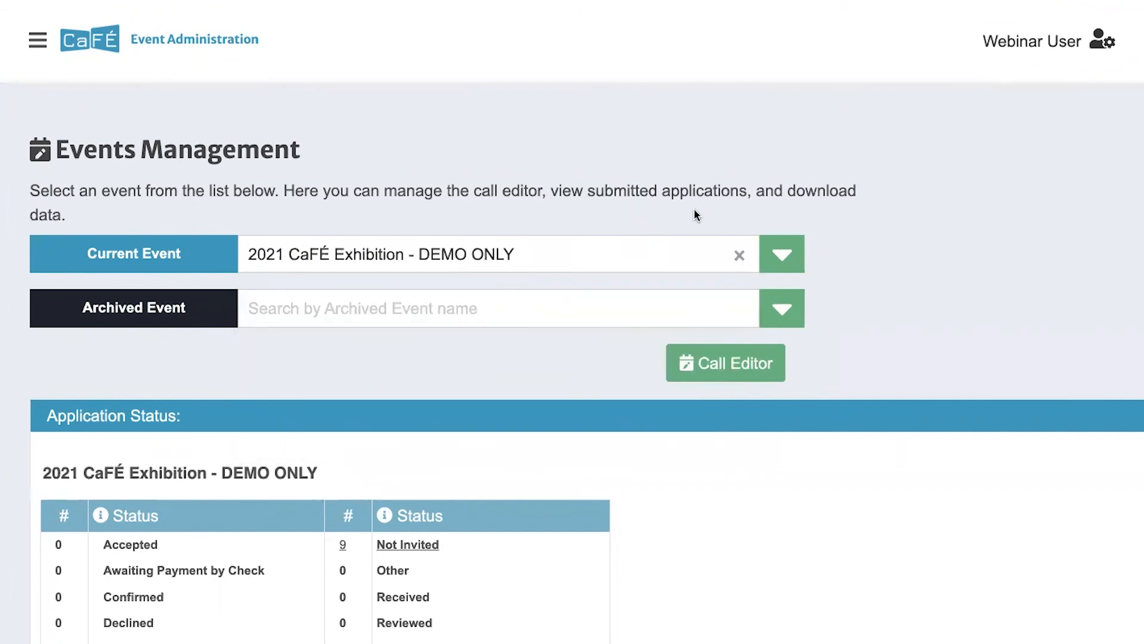
Check the Archived Event list without changing it, then open the Help Ticket form
{"action": "left_click", "coordinate": [784, 311]}
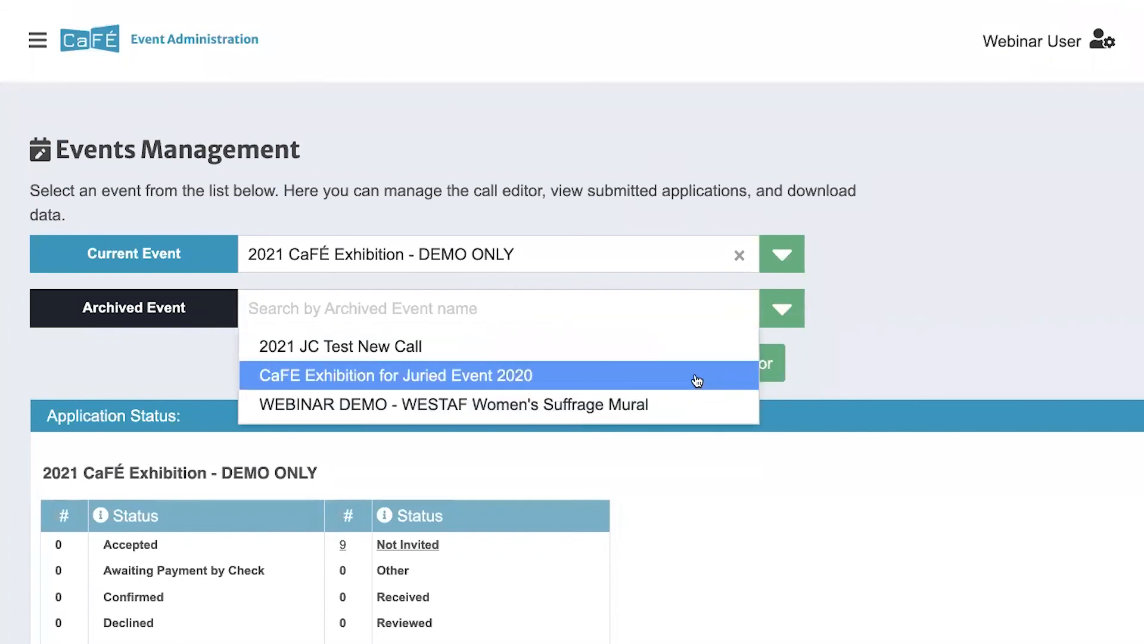
{"action": "left_click", "coordinate": [723, 132]}
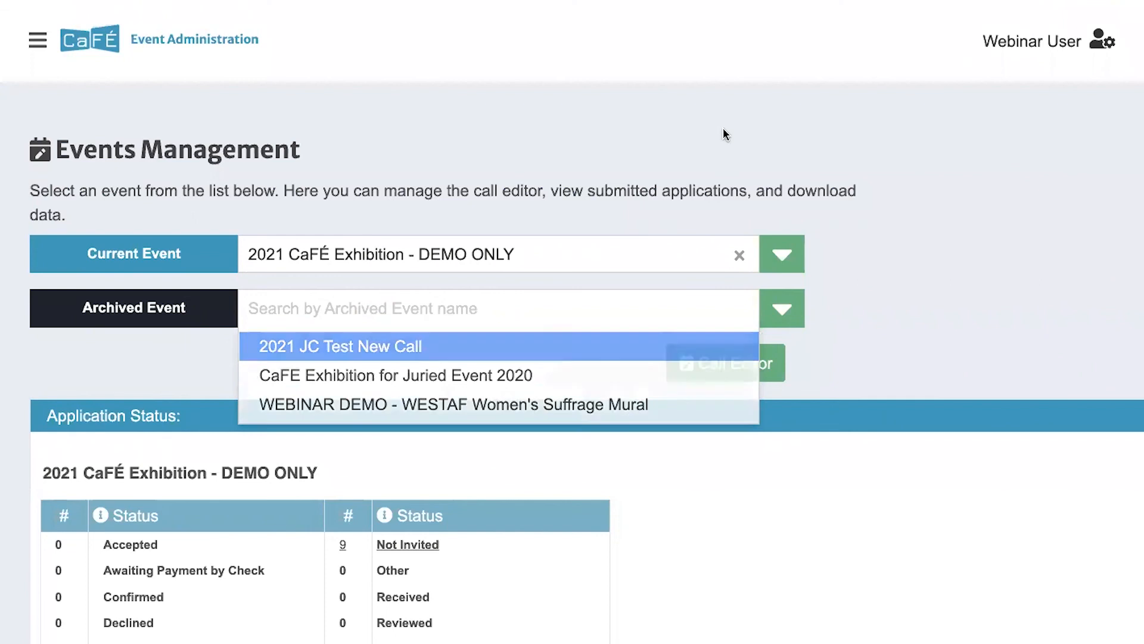
{"action": "left_click", "coordinate": [39, 40]}
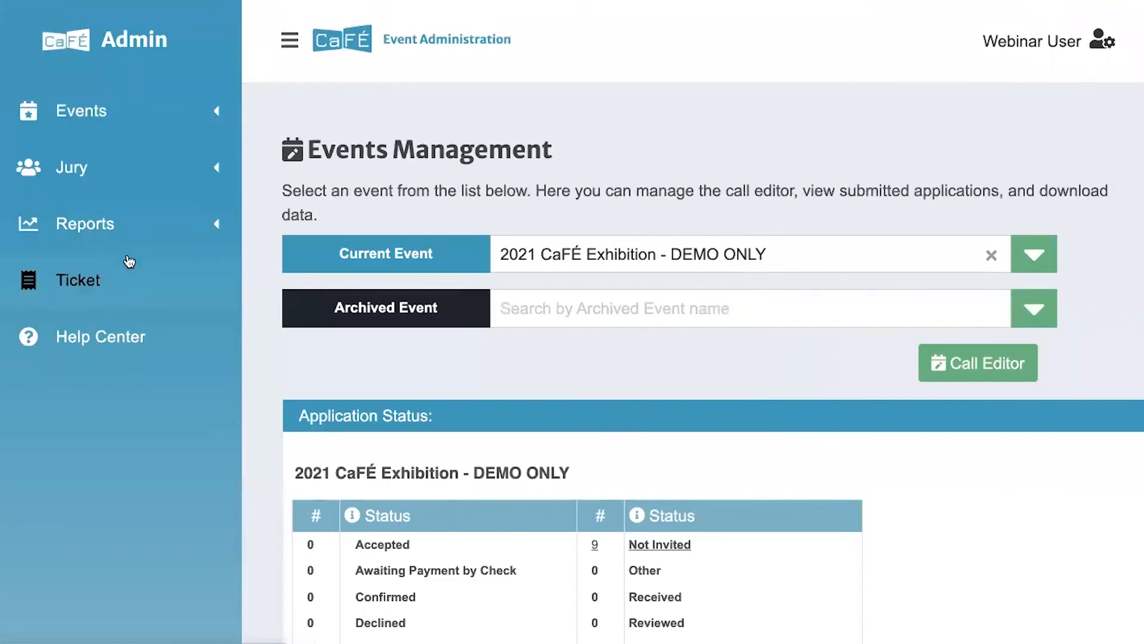
{"action": "left_click", "coordinate": [126, 274]}
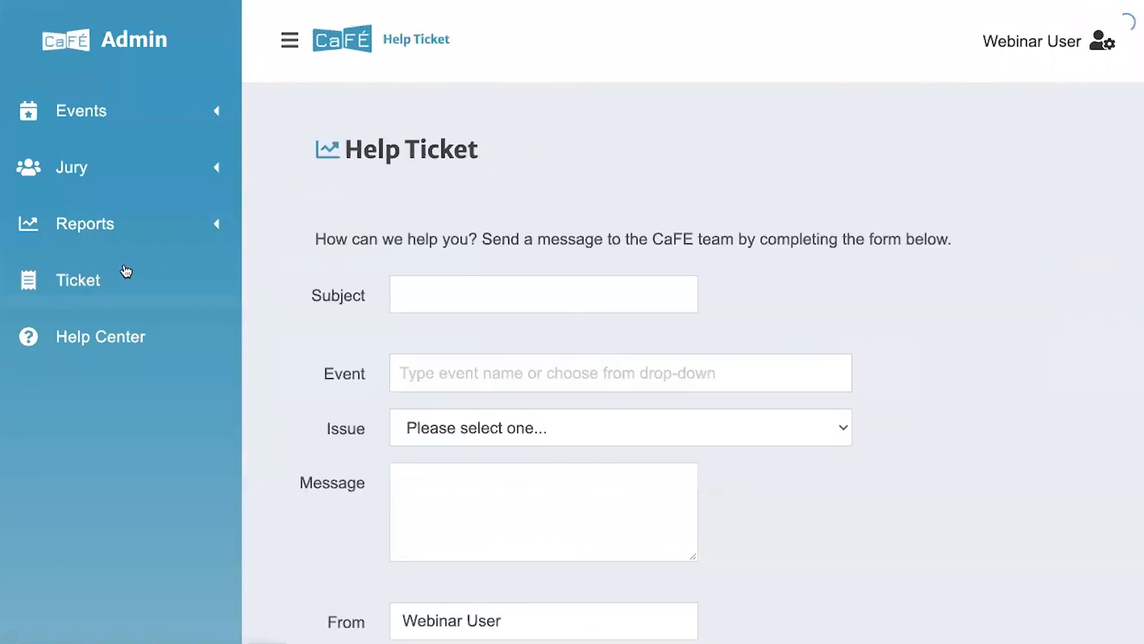
Set the help ticket's issue to General Question and its event to 2021 CaFÉ Exhibition - DEMO ONLY
{"action": "left_click", "coordinate": [290, 40]}
{"action": "scroll", "coordinate": [302, 255], "scroll_direction": "down", "scroll_amount": 2}
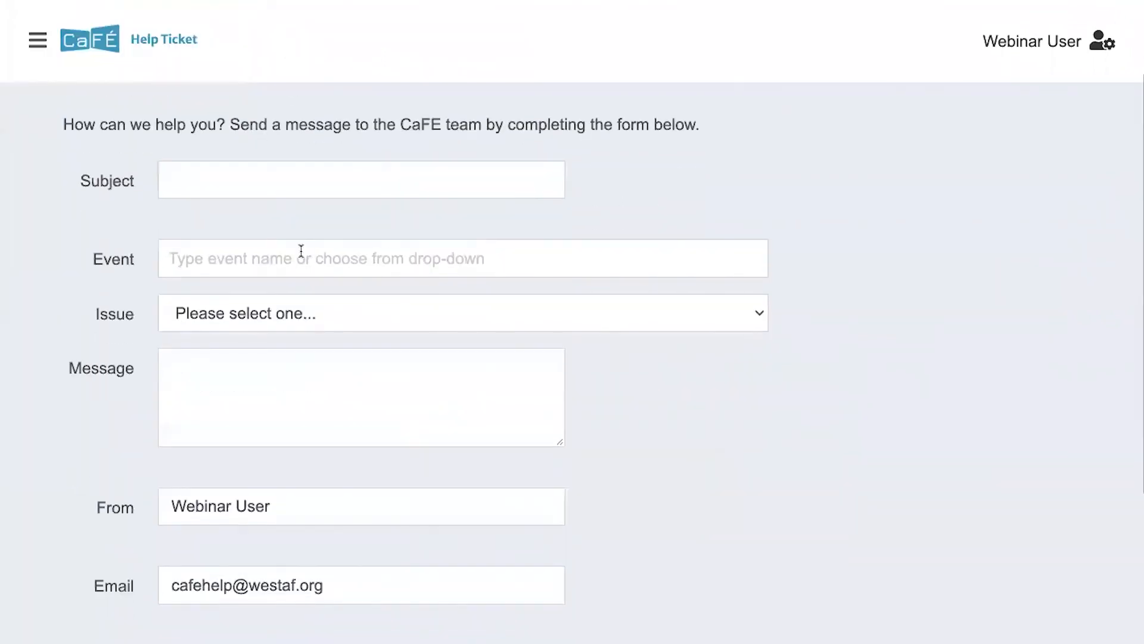
{"action": "left_click", "coordinate": [304, 321]}
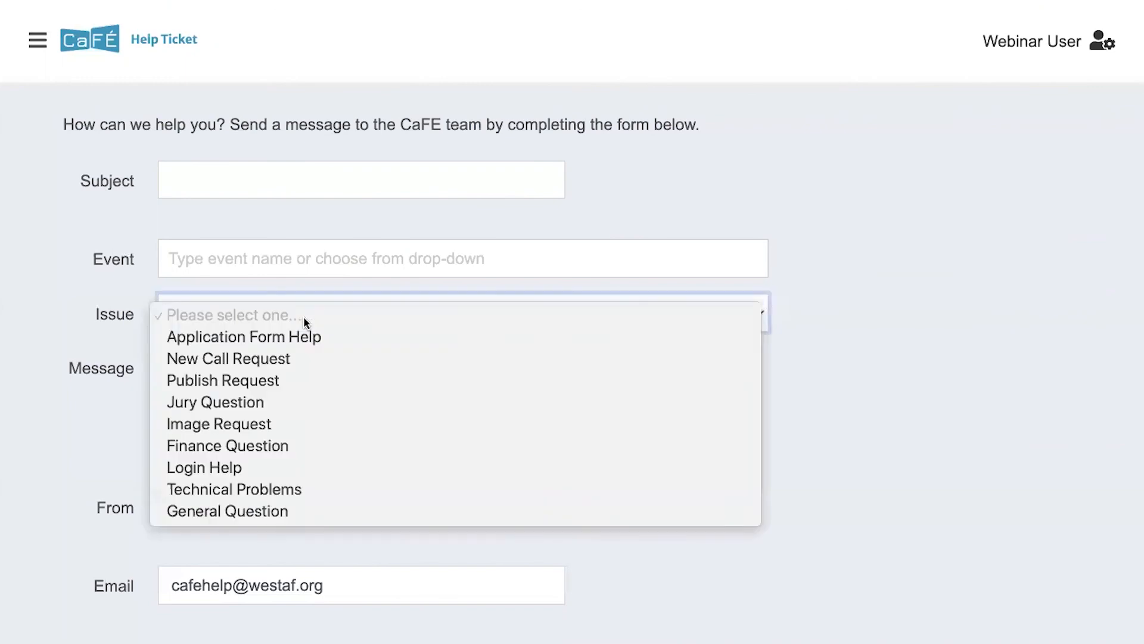
{"action": "left_click", "coordinate": [279, 512]}
{"action": "left_click", "coordinate": [248, 388]}
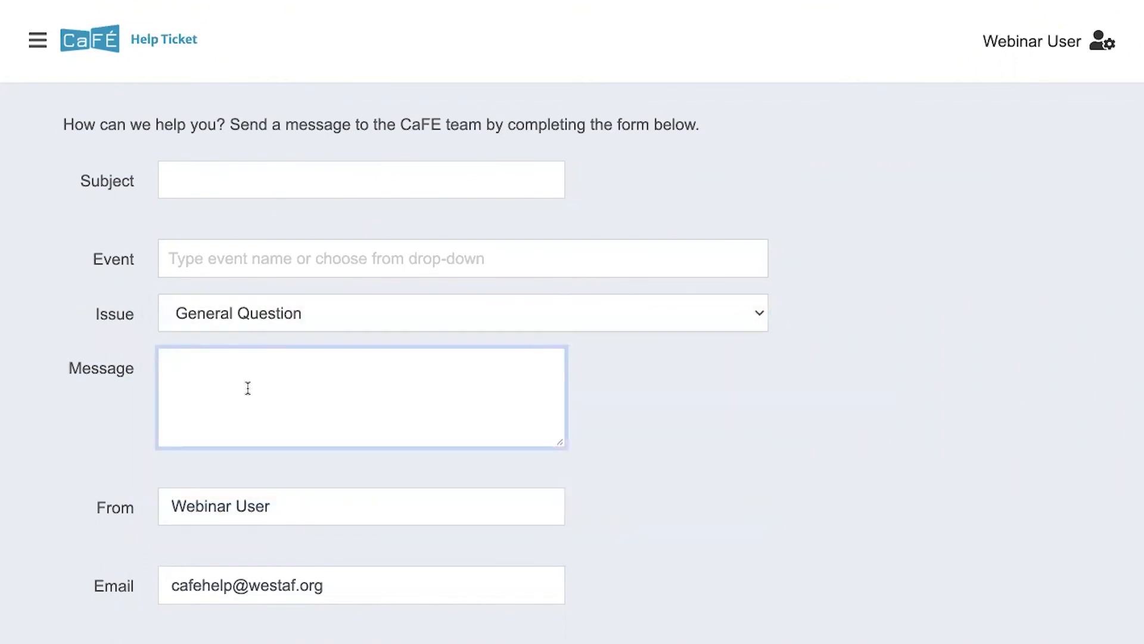
{"action": "left_click", "coordinate": [247, 259]}
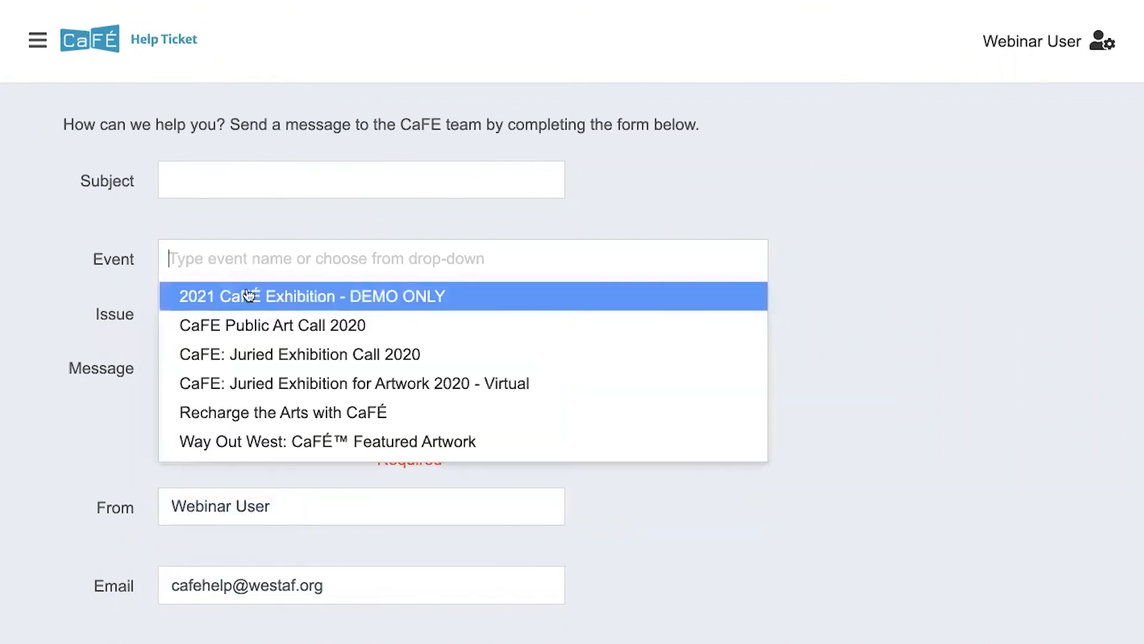
{"action": "left_click", "coordinate": [248, 295]}
{"action": "left_click", "coordinate": [233, 394]}
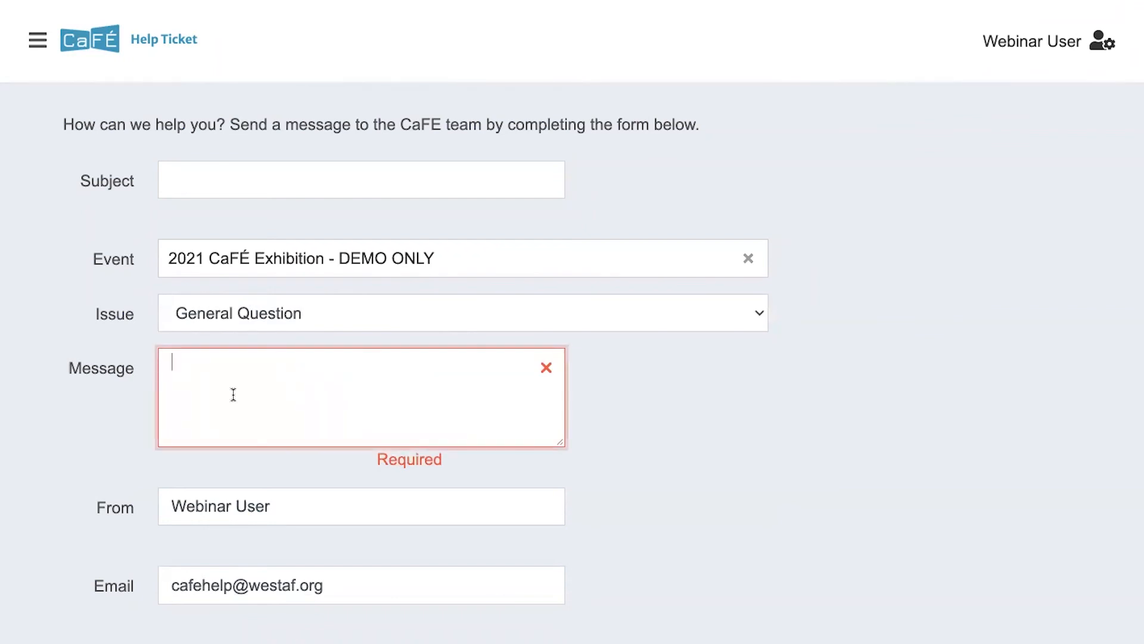
Go back to the Events Management page through the Events section of the sidebar
{"action": "left_click", "coordinate": [38, 40]}
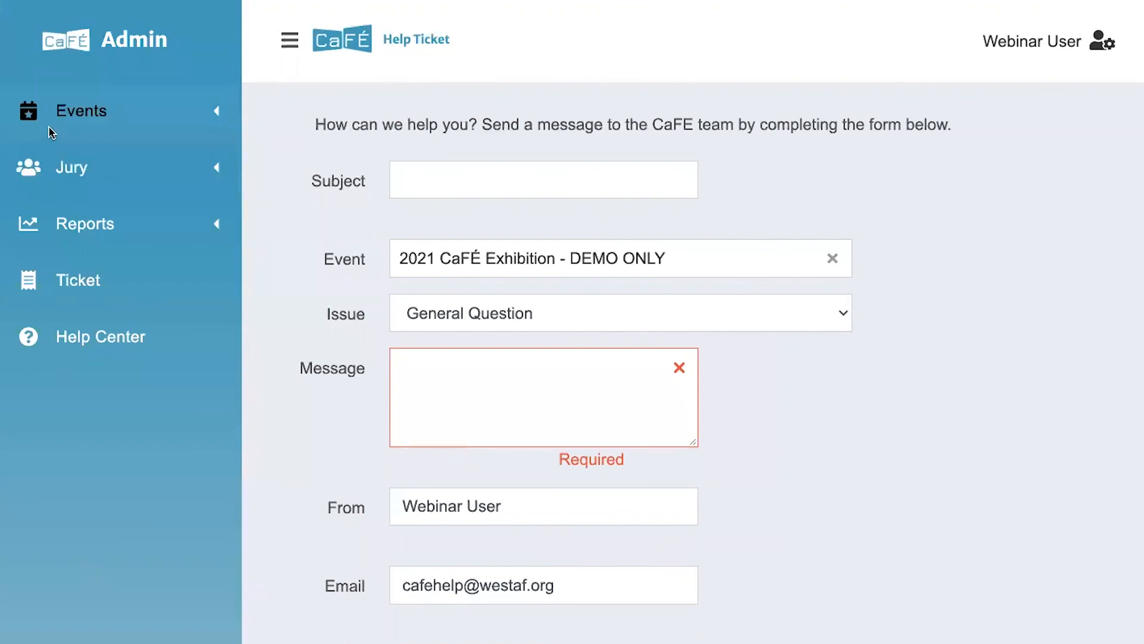
{"action": "left_click", "coordinate": [48, 126]}
{"action": "left_click", "coordinate": [52, 159]}
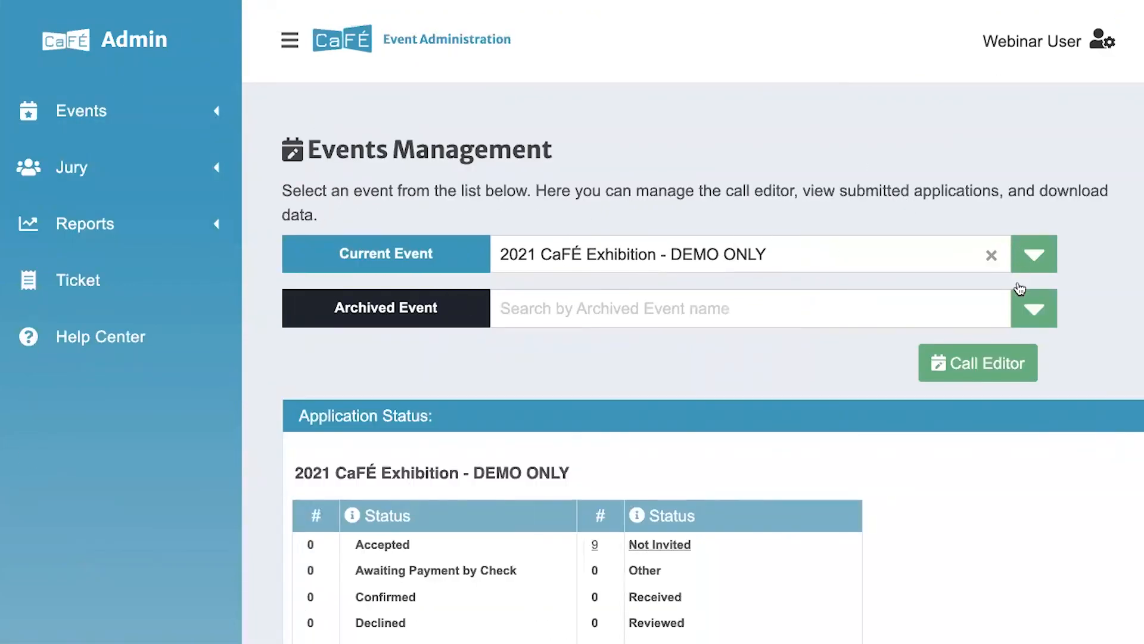
Load archived event CaFE Exhibition for Juried Event 2020 and scroll its Application Status counts, all 0
{"action": "left_click", "coordinate": [1032, 315]}
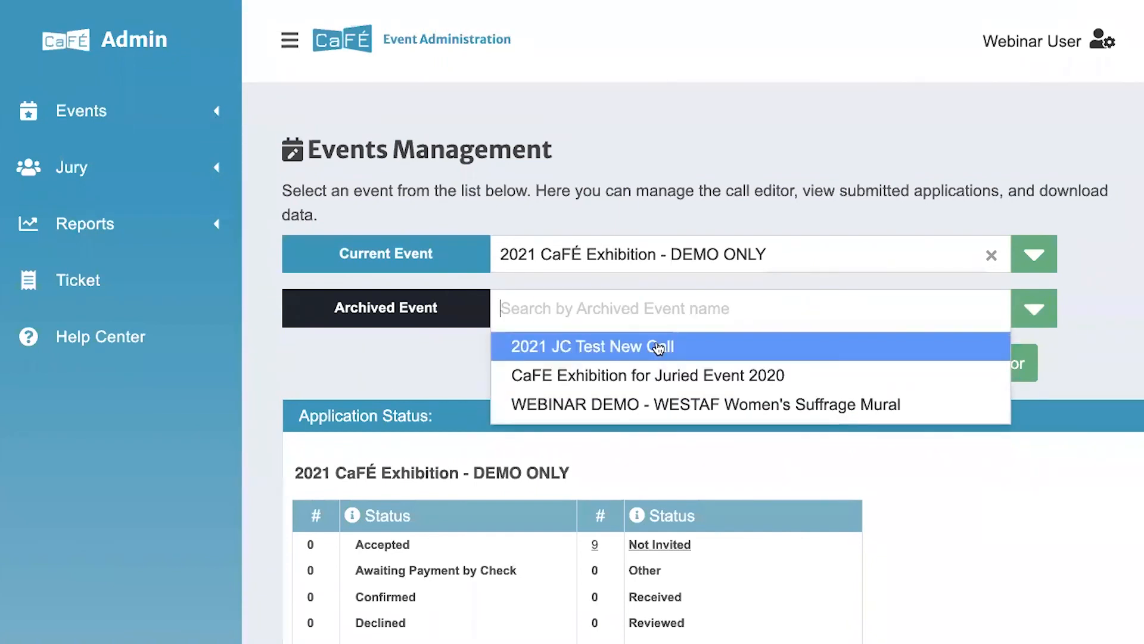
{"action": "left_click", "coordinate": [645, 372]}
{"action": "scroll", "coordinate": [642, 364], "scroll_direction": "down", "scroll_amount": 1}
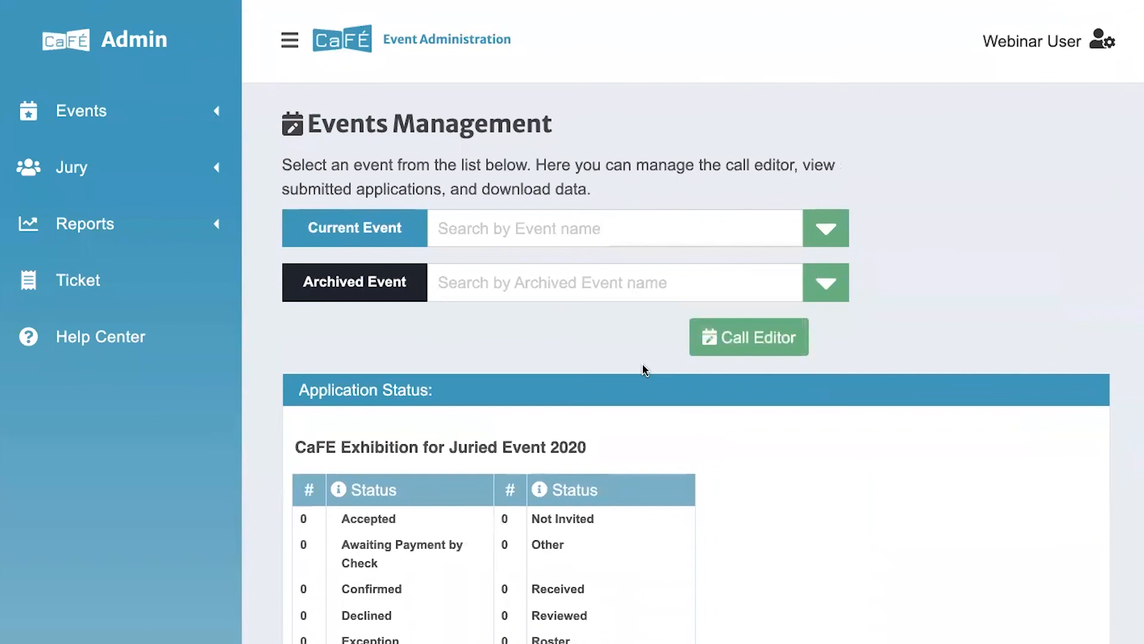
{"action": "scroll", "coordinate": [643, 370], "scroll_direction": "down", "scroll_amount": 3}
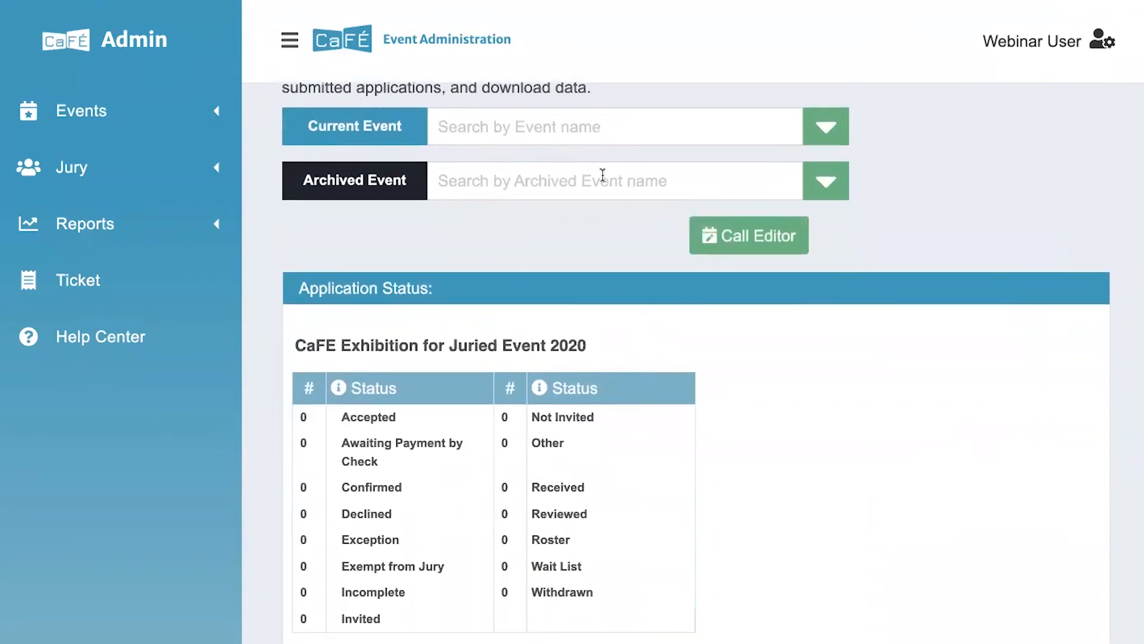
{"action": "scroll", "coordinate": [605, 268], "scroll_direction": "down", "scroll_amount": 4}
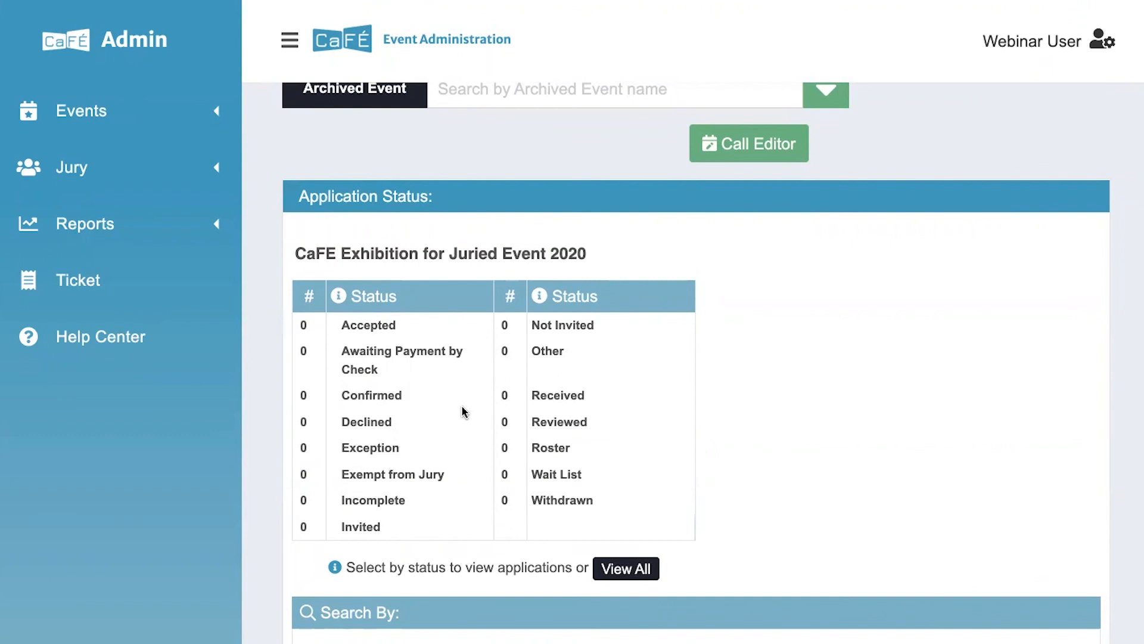
{"action": "scroll", "coordinate": [463, 410], "scroll_direction": "down", "scroll_amount": 1}
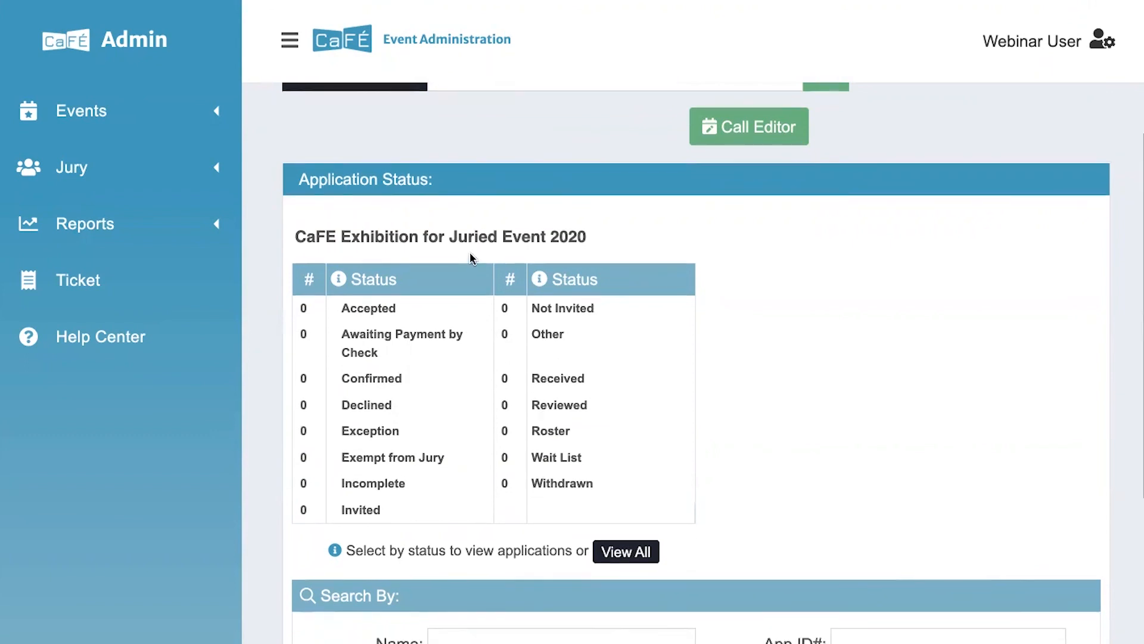
{"action": "scroll", "coordinate": [470, 258], "scroll_direction": "up", "scroll_amount": 2}
{"action": "scroll", "coordinate": [517, 266], "scroll_direction": "down", "scroll_amount": 1}
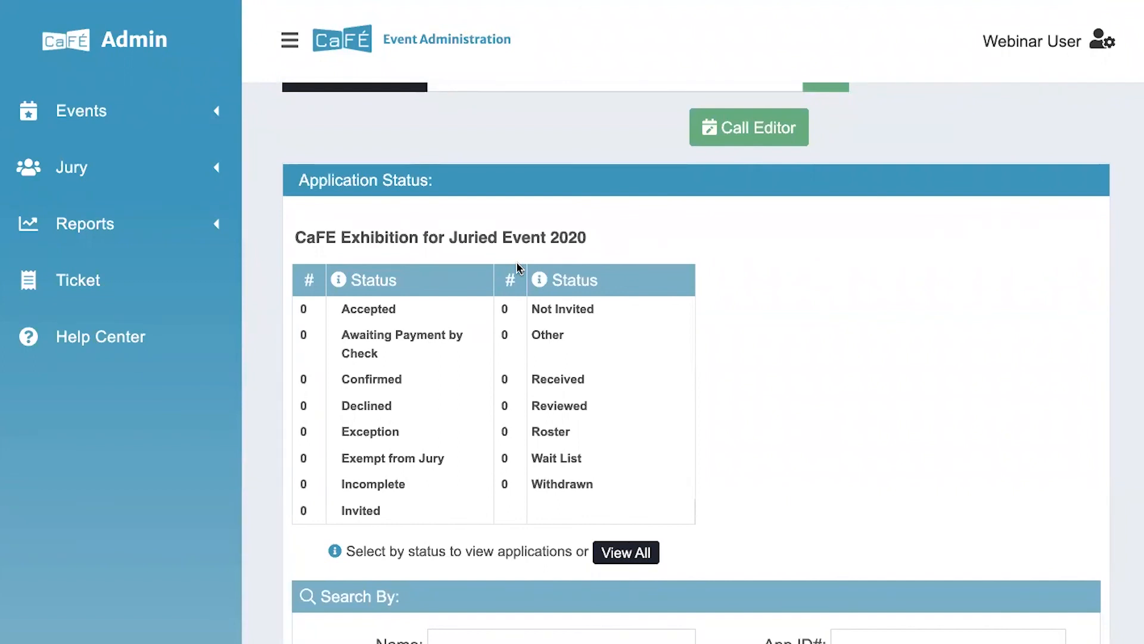
{"action": "scroll", "coordinate": [517, 266], "scroll_direction": "up", "scroll_amount": 3}
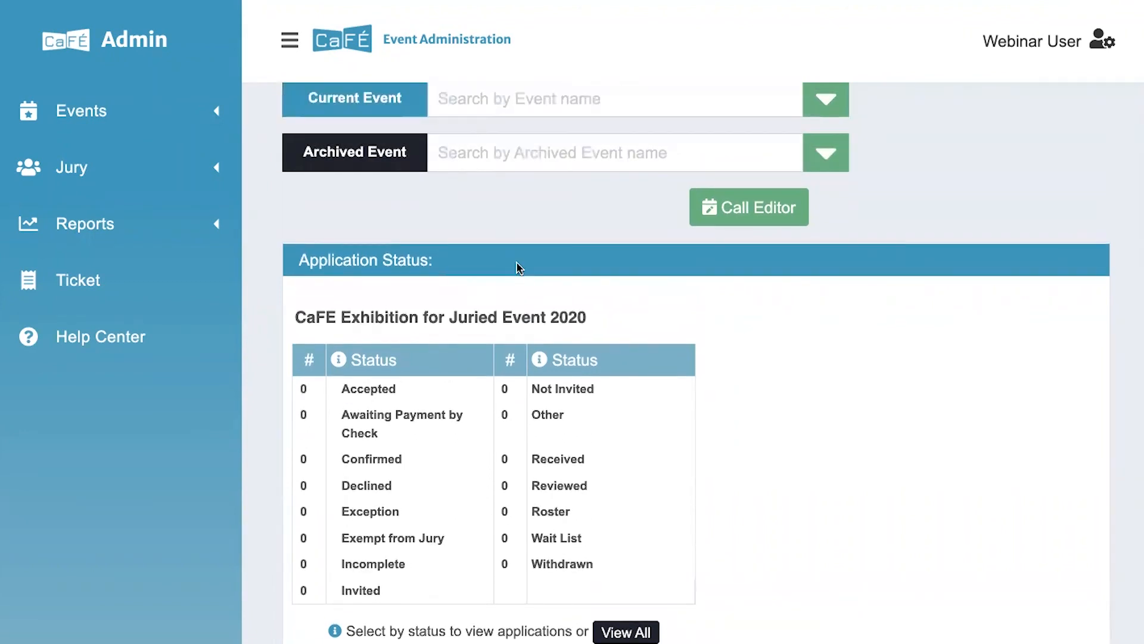
{"action": "scroll", "coordinate": [518, 266], "scroll_direction": "down", "scroll_amount": 6}
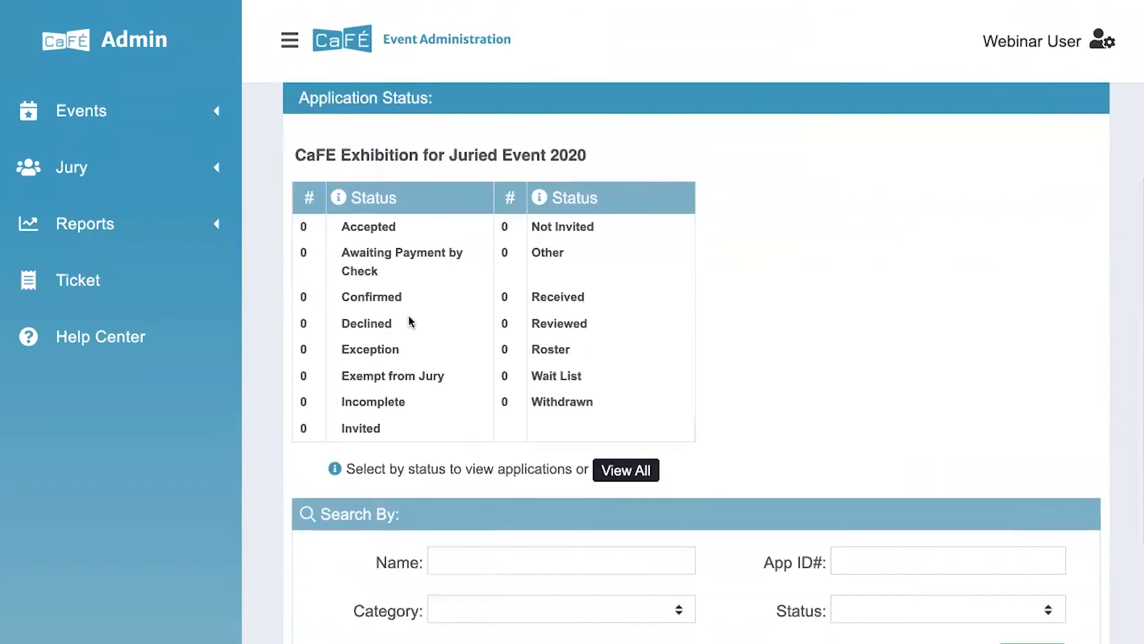
{"action": "scroll", "coordinate": [434, 370], "scroll_direction": "down", "scroll_amount": 8}
{"action": "scroll", "coordinate": [434, 374], "scroll_direction": "up", "scroll_amount": 4}
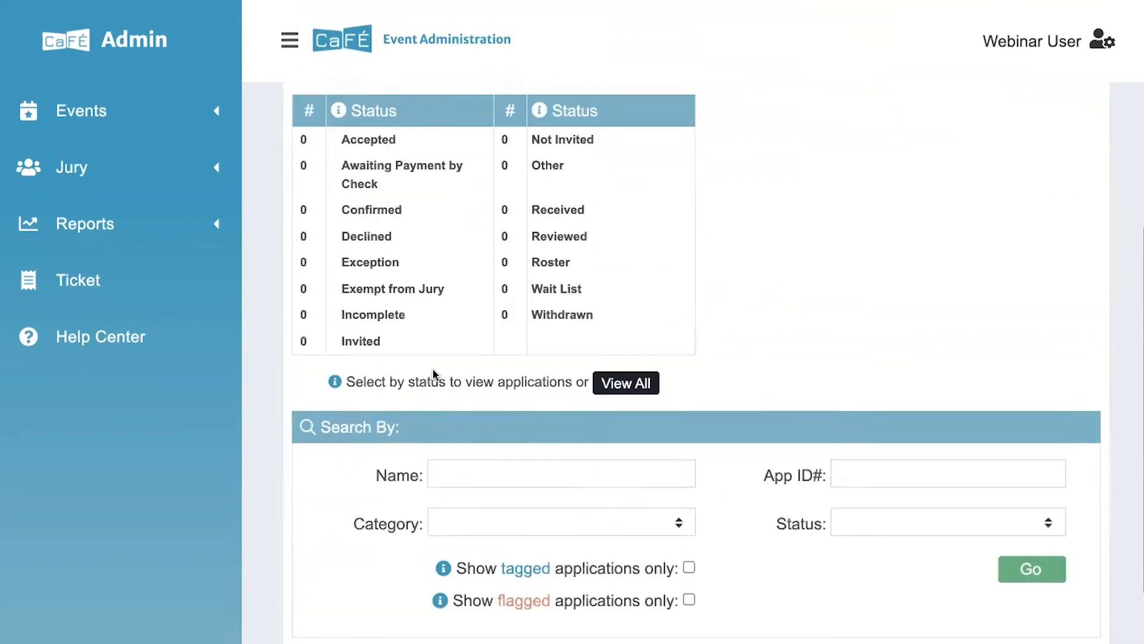
{"action": "scroll", "coordinate": [433, 373], "scroll_direction": "up", "scroll_amount": 10}
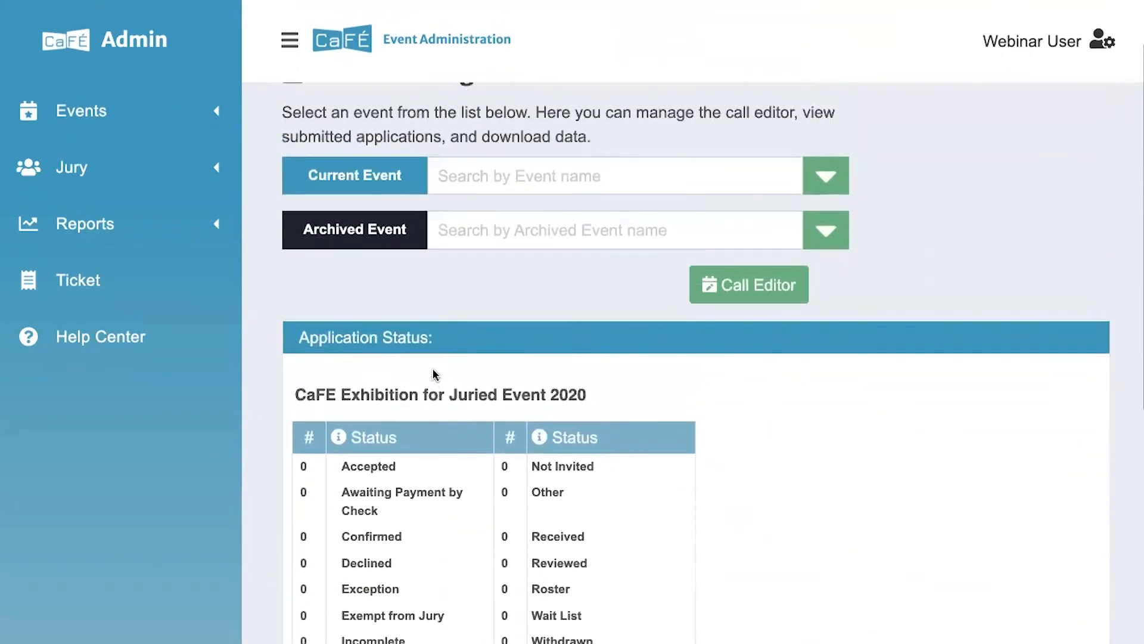
{"action": "scroll", "coordinate": [434, 439], "scroll_direction": "up", "scroll_amount": 3}
{"action": "left_click", "coordinate": [467, 241]}
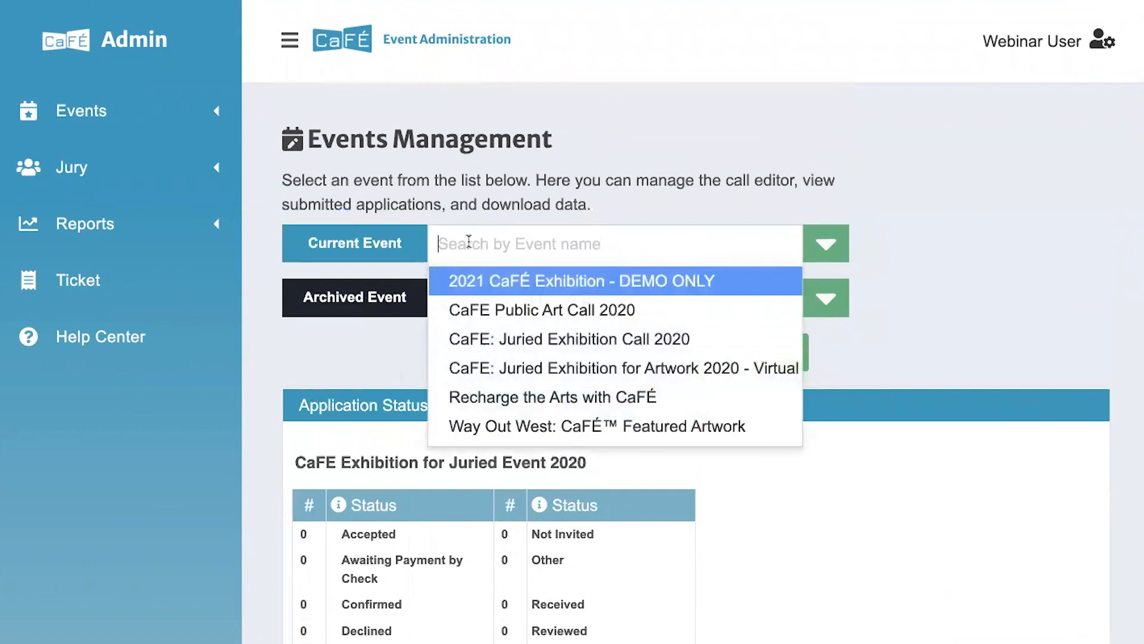
Switch to 2021 CaFÉ Exhibition - DEMO ONLY, view its 17 entries, then expand Jury in the sidebar
{"action": "left_click", "coordinate": [475, 281]}
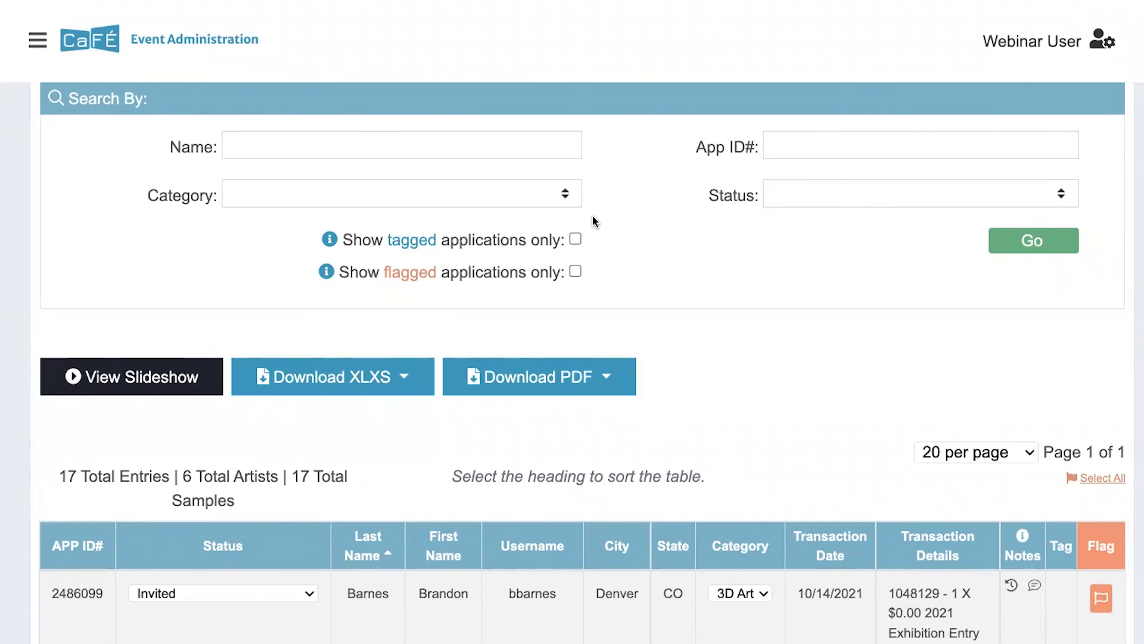
{"action": "left_click", "coordinate": [37, 40]}
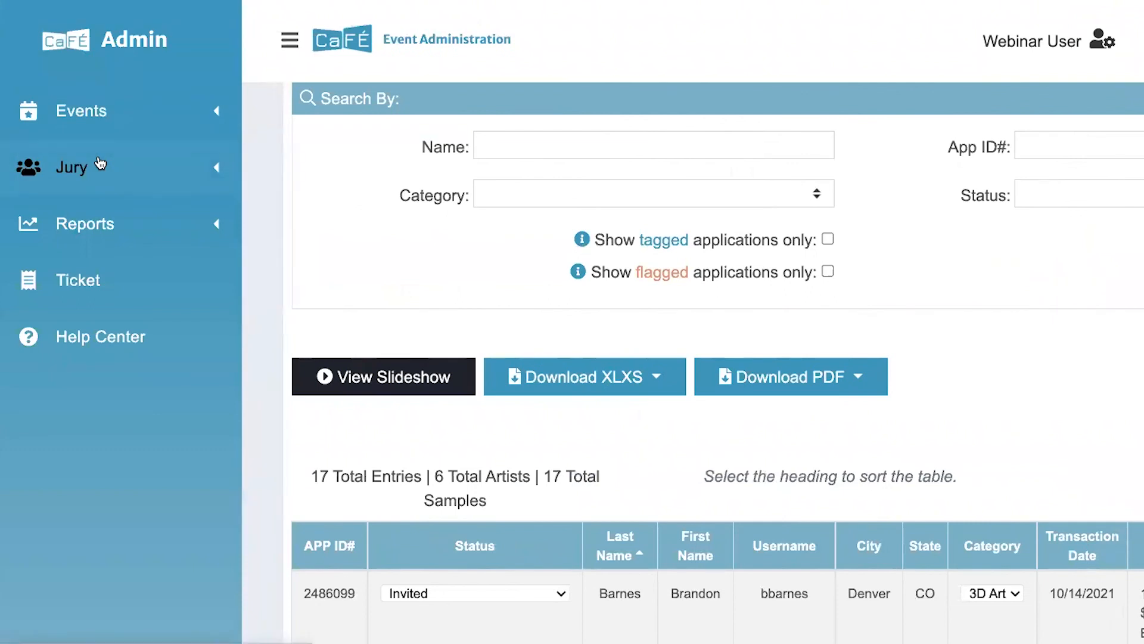
{"action": "left_click", "coordinate": [100, 162]}
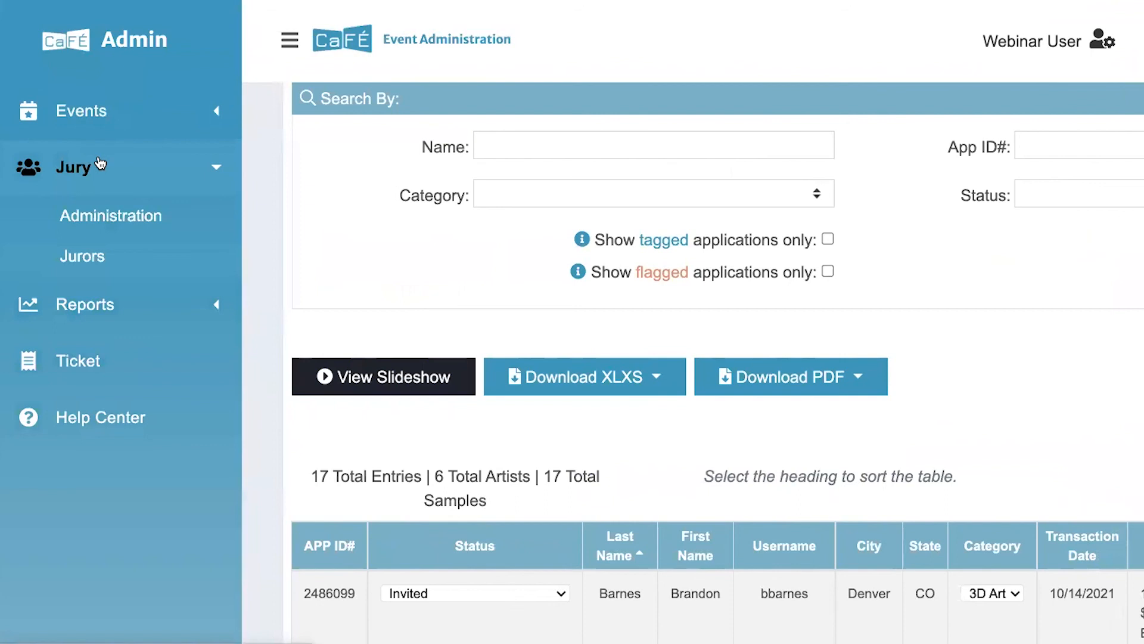
Open the Finalize panel in Jury Administration and select jury round 1 to list jurors' scored counts
{"action": "left_click", "coordinate": [114, 218]}
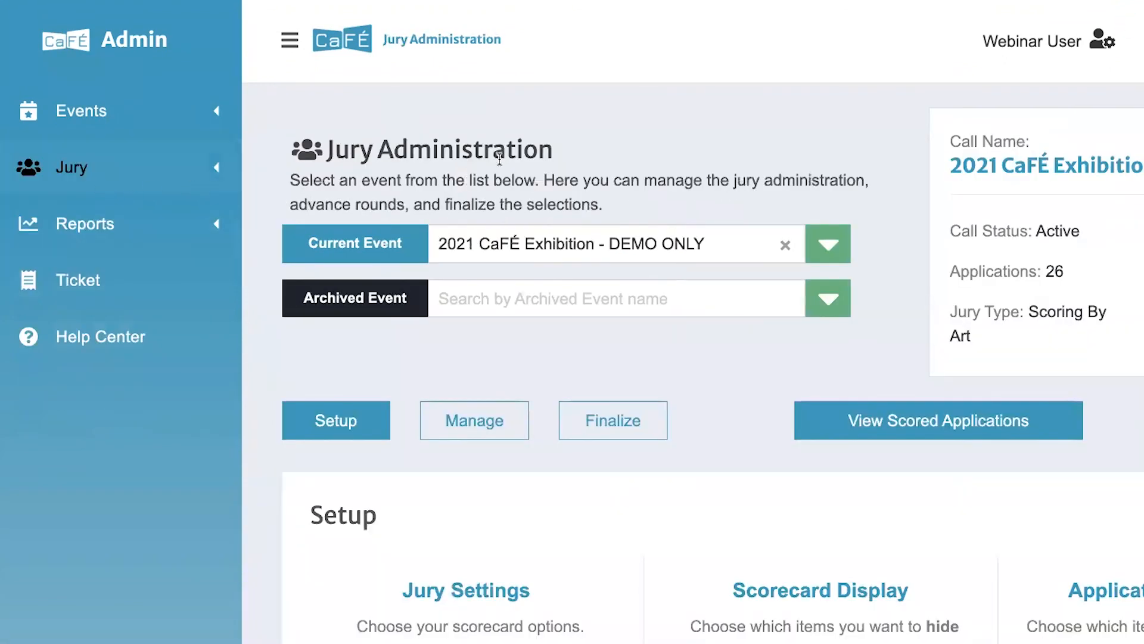
{"action": "left_click", "coordinate": [289, 40]}
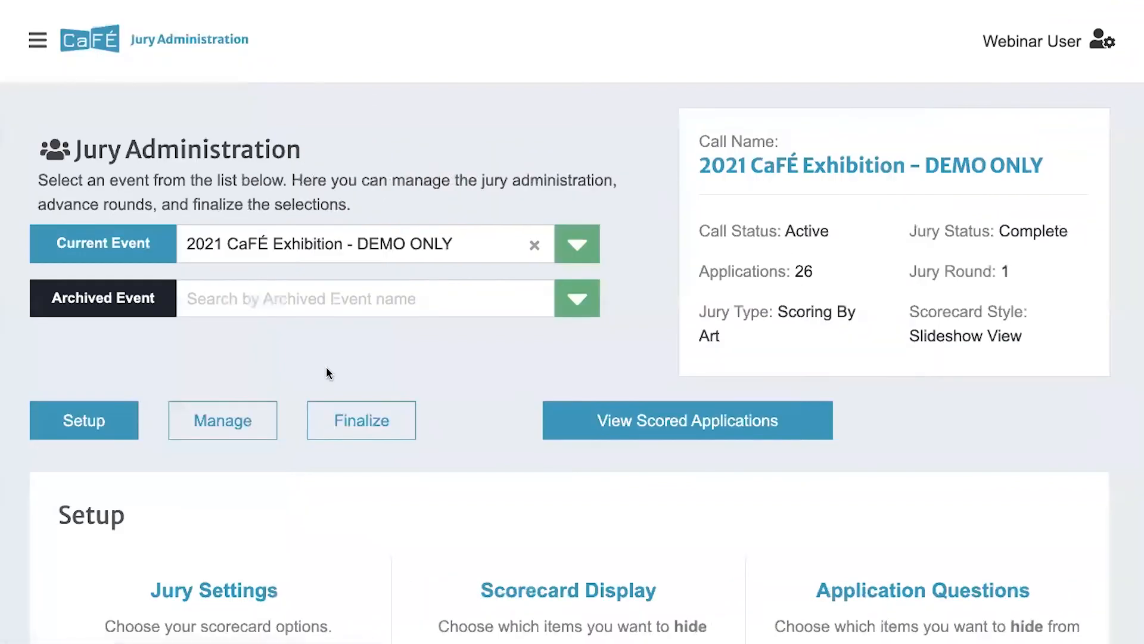
{"action": "scroll", "coordinate": [327, 374], "scroll_direction": "down", "scroll_amount": 2}
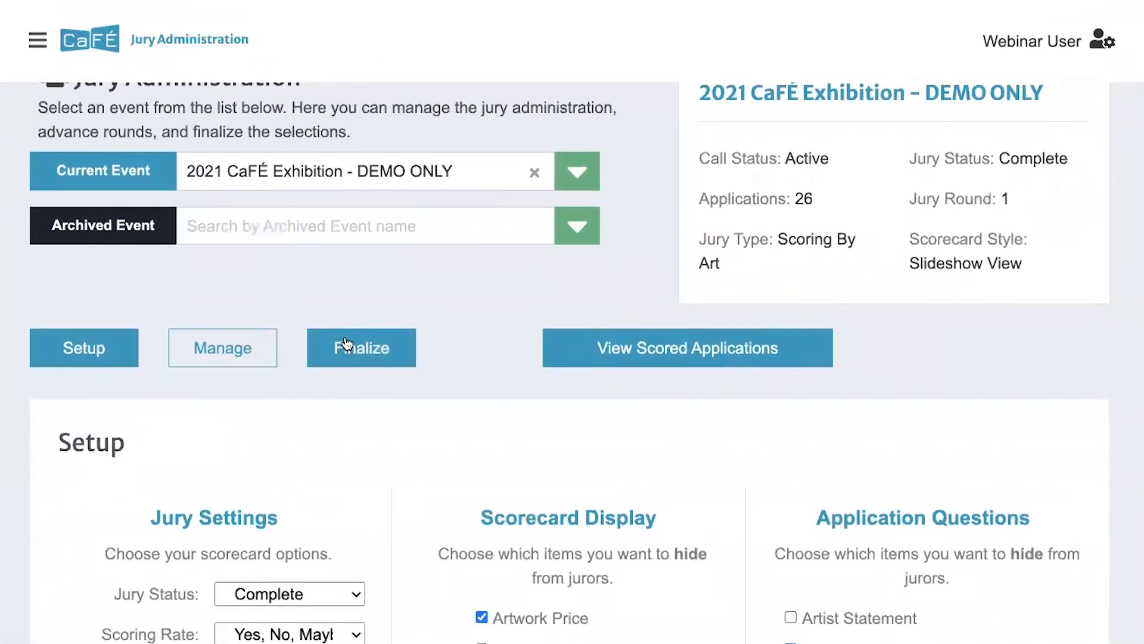
{"action": "left_click", "coordinate": [345, 344]}
{"action": "scroll", "coordinate": [347, 340], "scroll_direction": "down", "scroll_amount": 3}
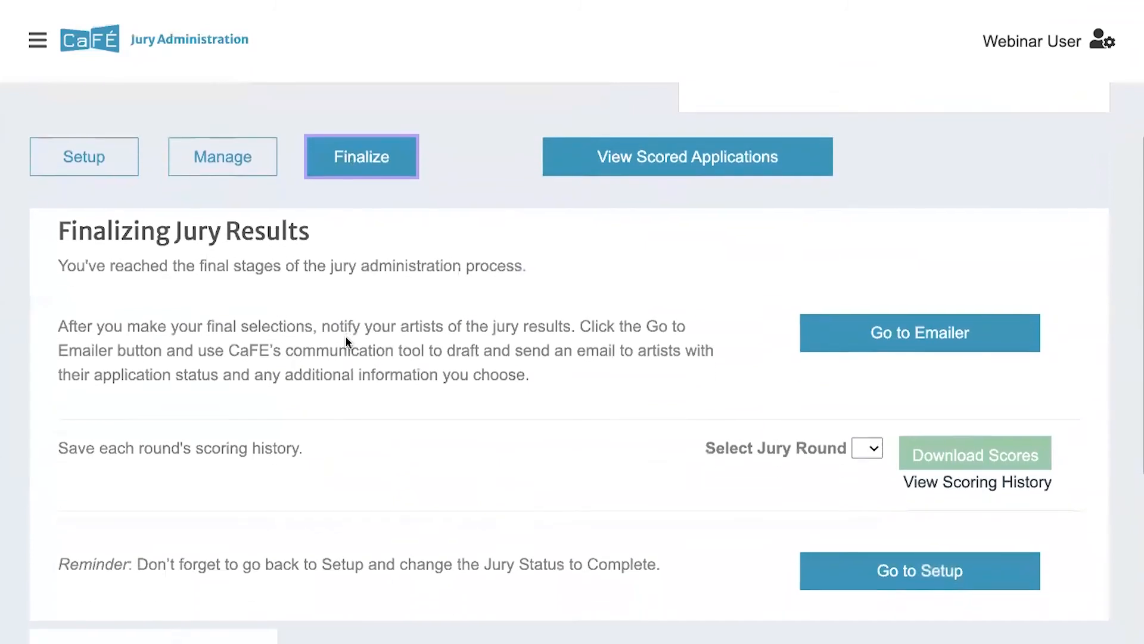
{"action": "scroll", "coordinate": [345, 335], "scroll_direction": "down", "scroll_amount": 2}
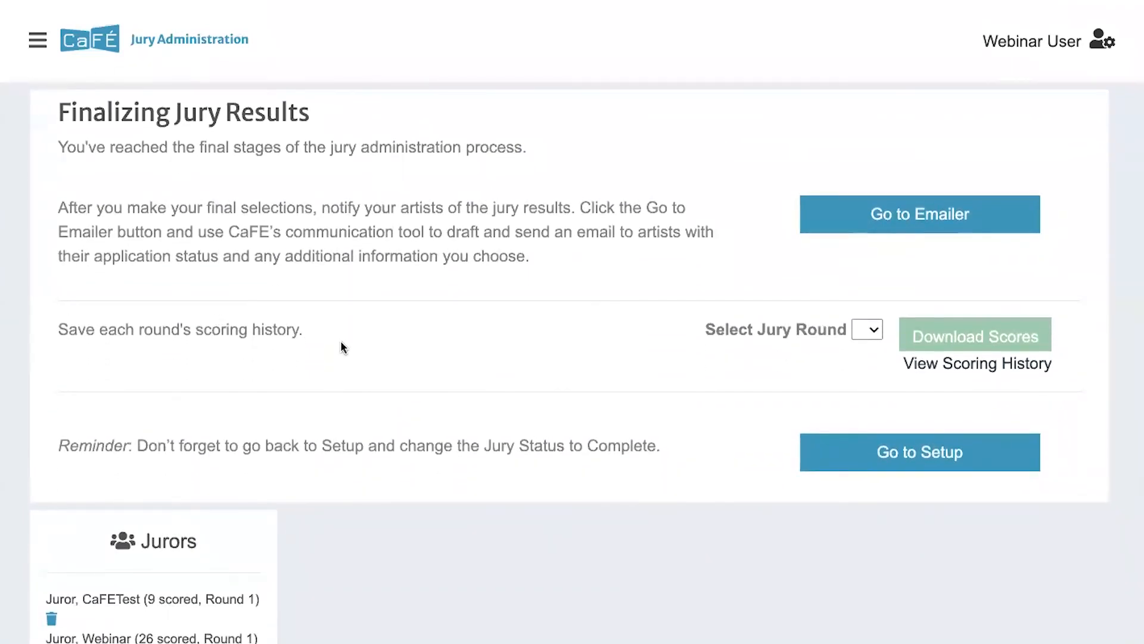
{"action": "left_click", "coordinate": [868, 329]}
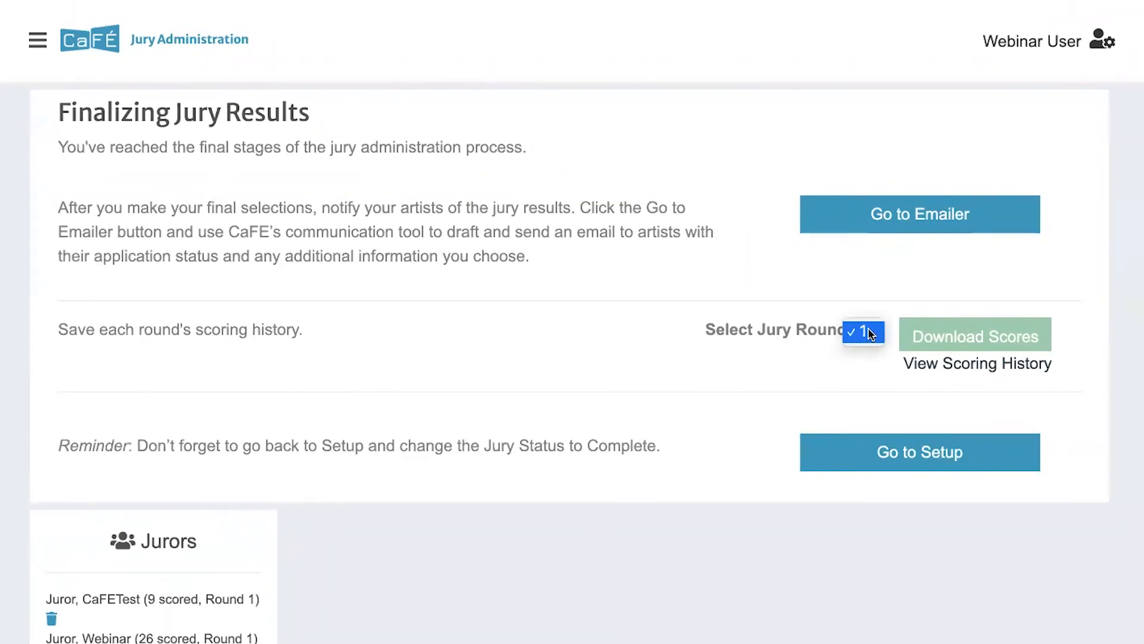
{"action": "left_click", "coordinate": [868, 334]}
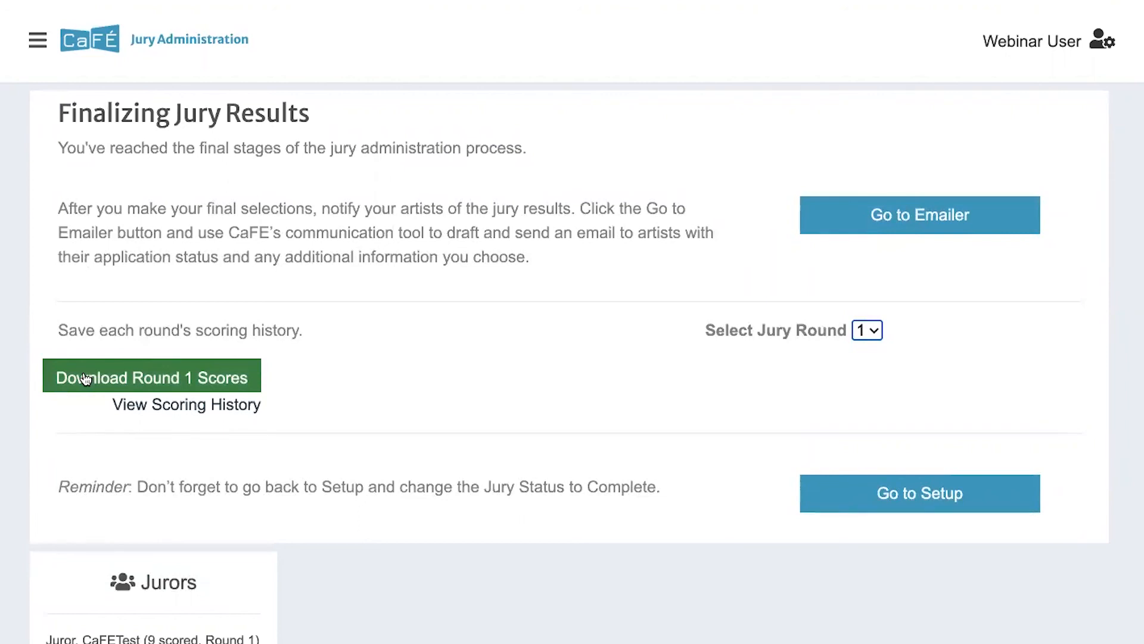
Show the scoring history for jury round 1
{"action": "left_click", "coordinate": [123, 406]}
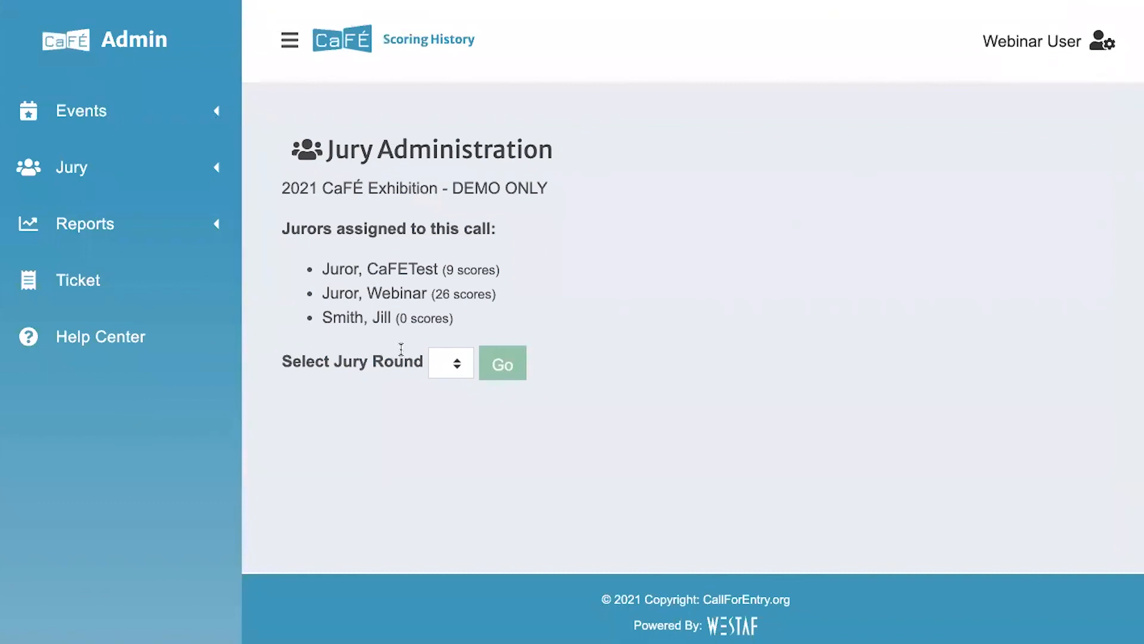
{"action": "left_click", "coordinate": [442, 364]}
{"action": "left_click", "coordinate": [441, 379]}
{"action": "left_click", "coordinate": [501, 363]}
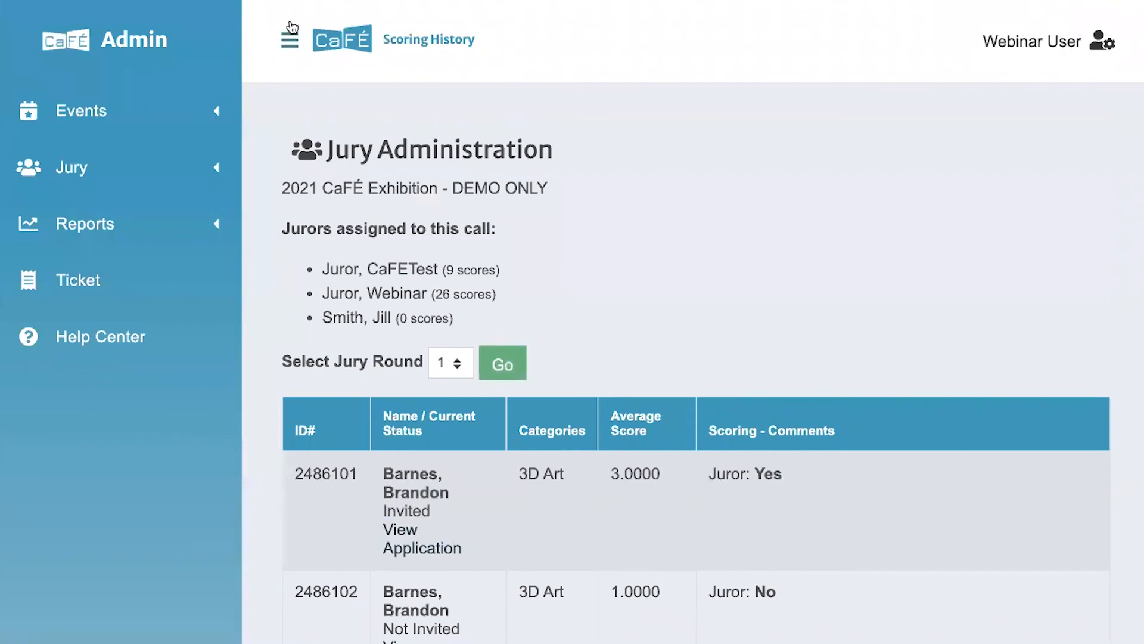
Scroll through the round 1 table of categories, average scores, invitation status and juror comments
{"action": "left_click", "coordinate": [289, 39]}
{"action": "scroll", "coordinate": [305, 214], "scroll_direction": "down", "scroll_amount": 3}
{"action": "scroll", "coordinate": [319, 341], "scroll_direction": "down", "scroll_amount": 5}
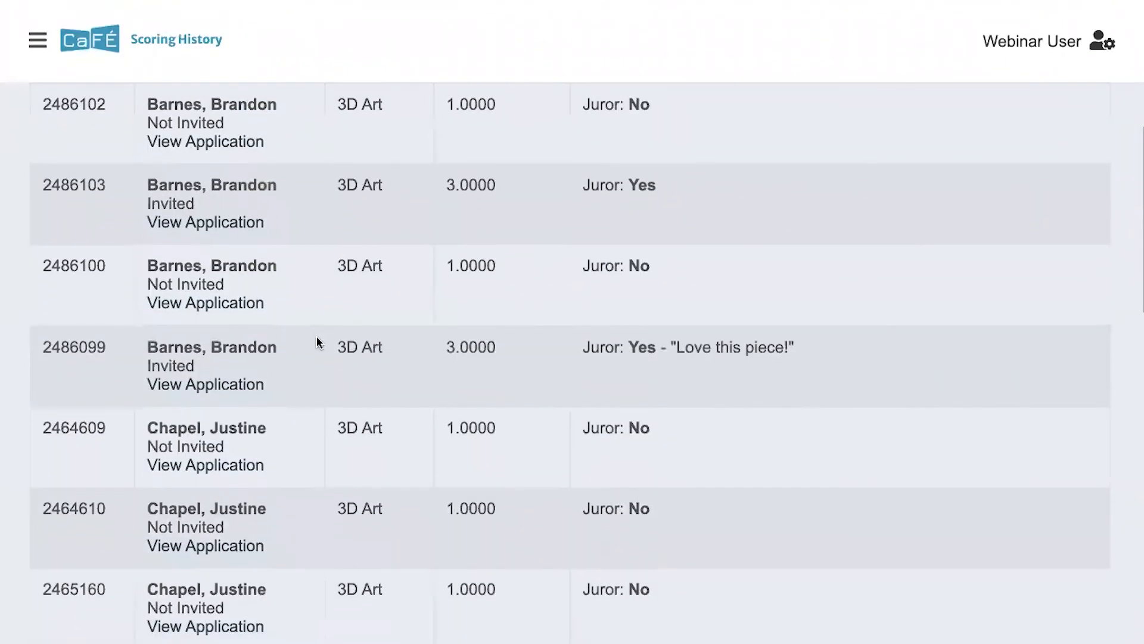
{"action": "left_click_drag", "start_coordinate": [775, 348], "coordinate": [687, 348]}
{"action": "left_click", "coordinate": [598, 343]}
{"action": "scroll", "coordinate": [597, 344], "scroll_direction": "up", "scroll_amount": 8}
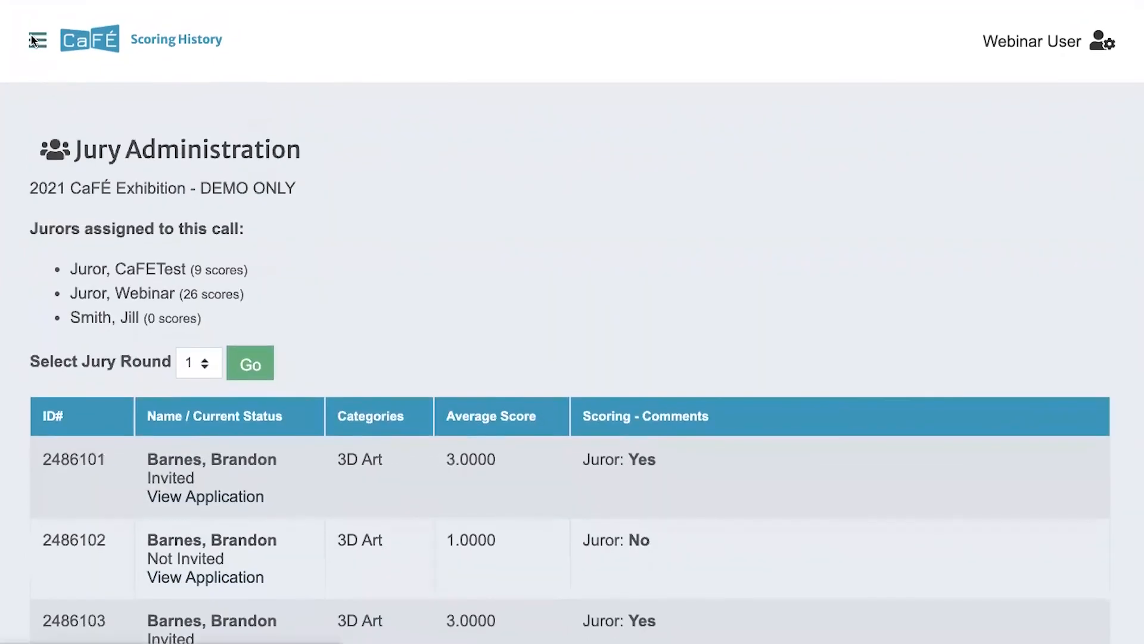
{"action": "scroll", "coordinate": [209, 326], "scroll_direction": "down", "scroll_amount": 20}
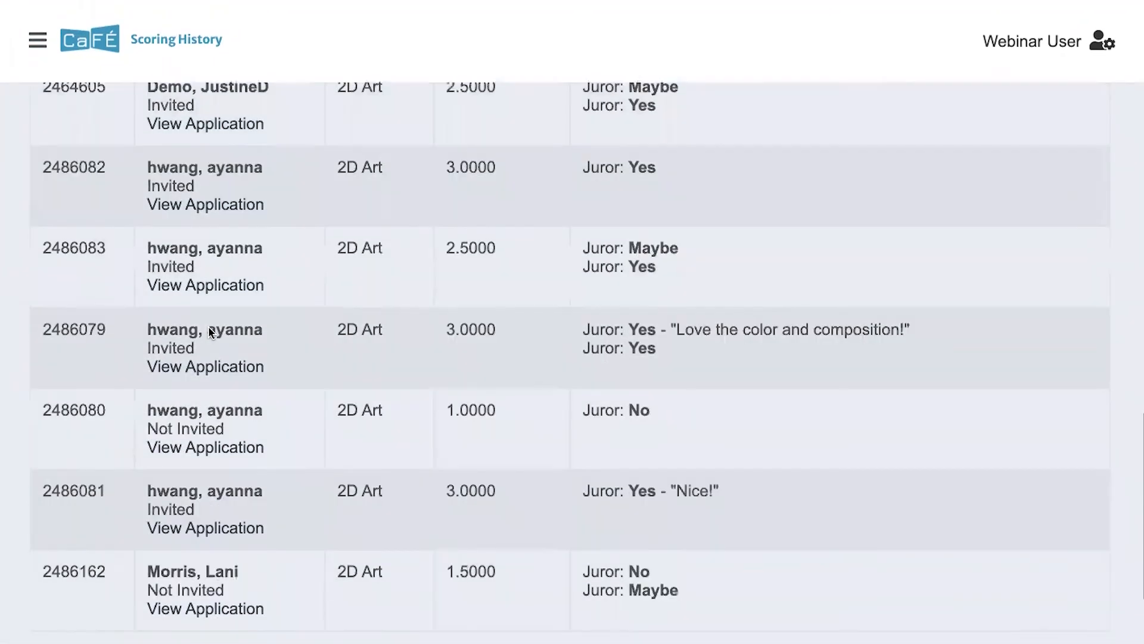